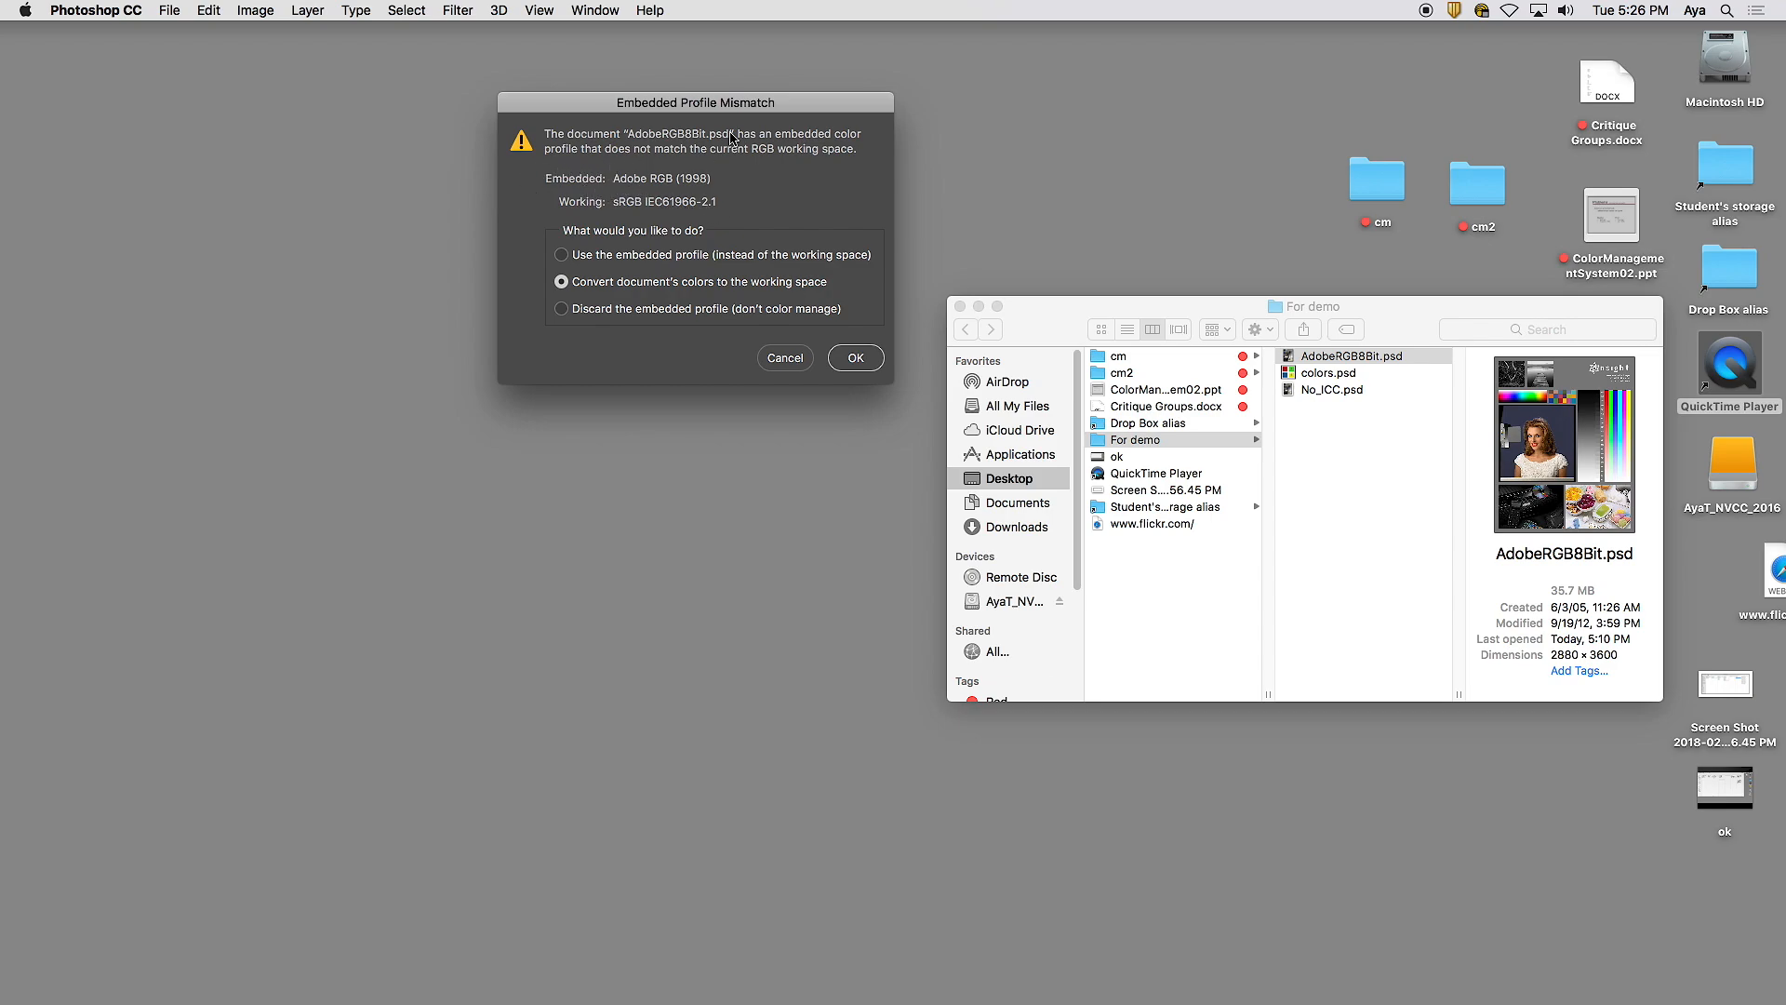
- Open AdobeRGB8Bit.psd using its embedded profile instead of the working space
drag(753, 110, 751, 115)
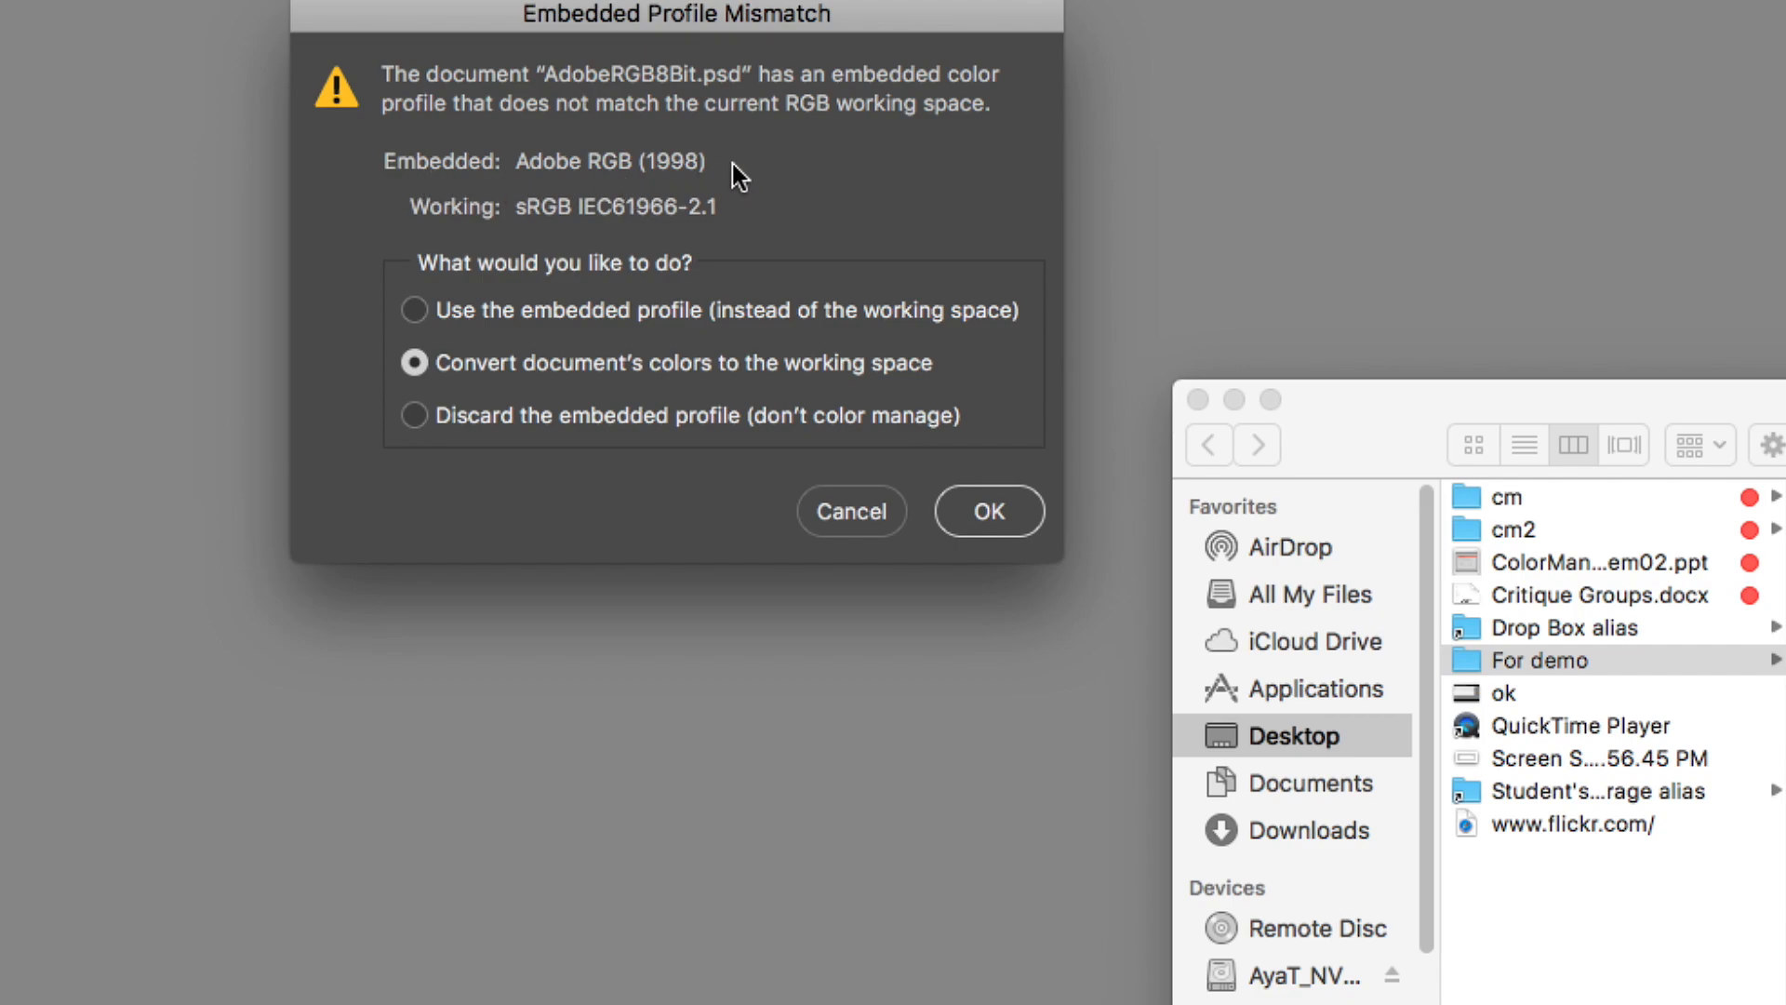
click(425, 314)
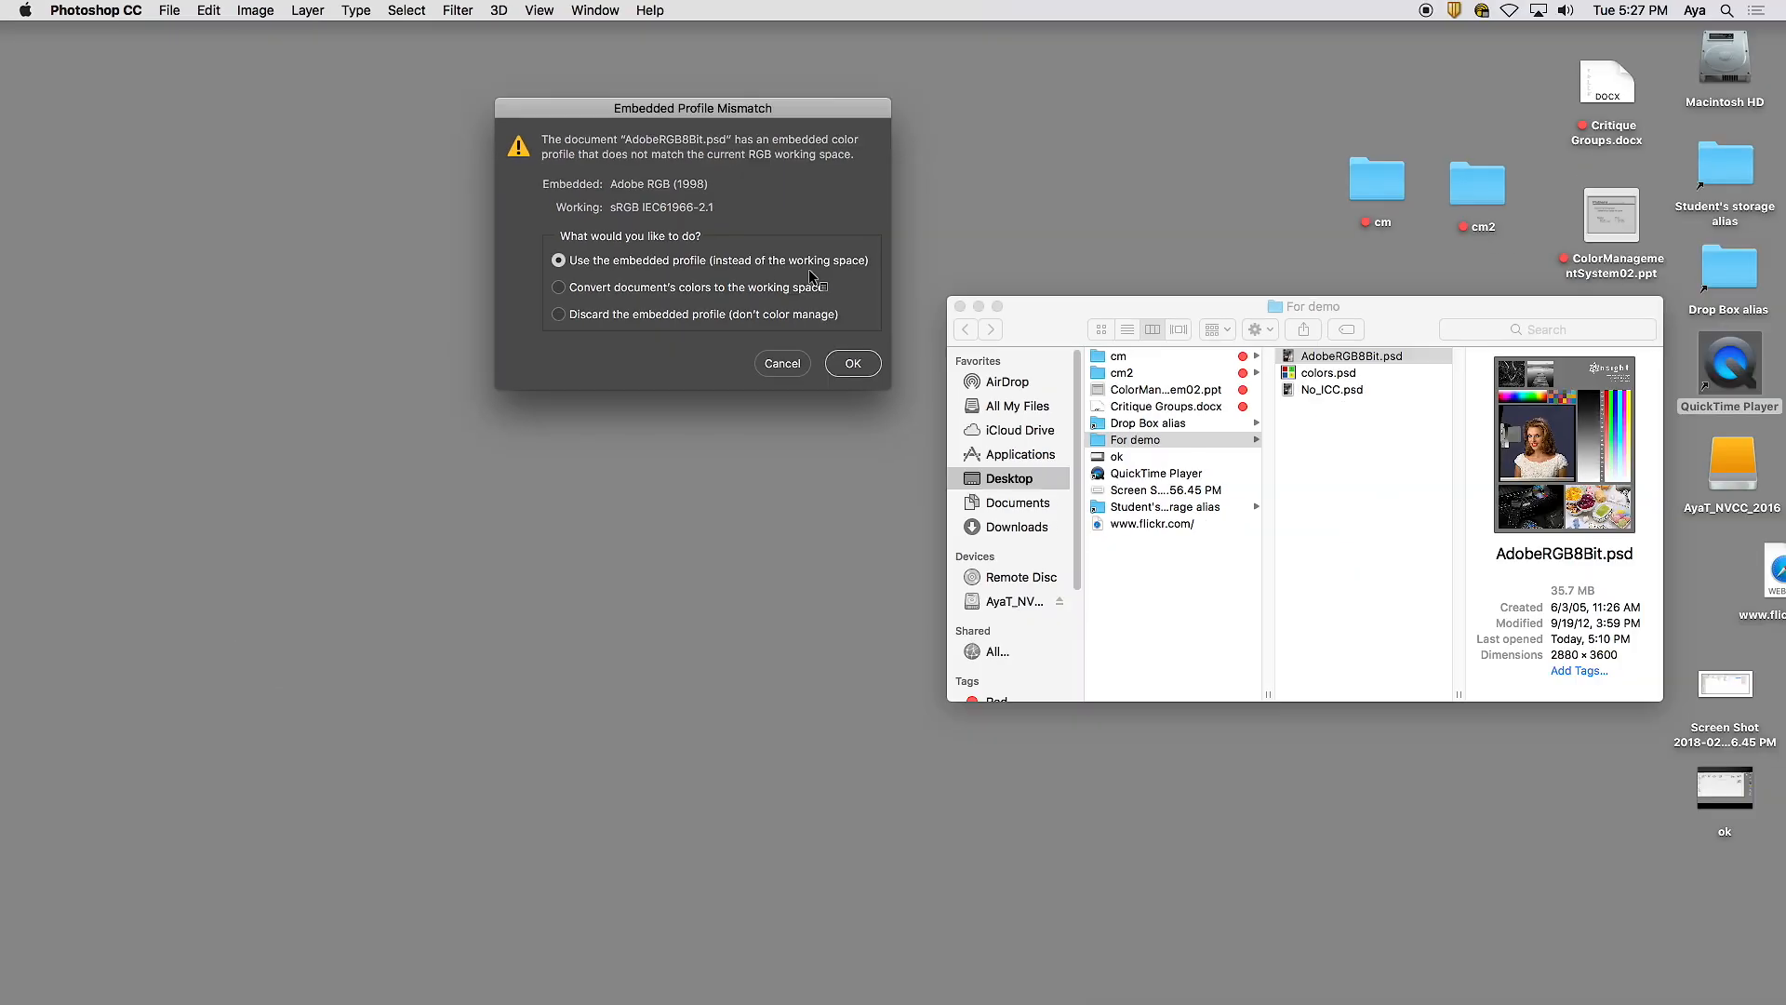
click(868, 371)
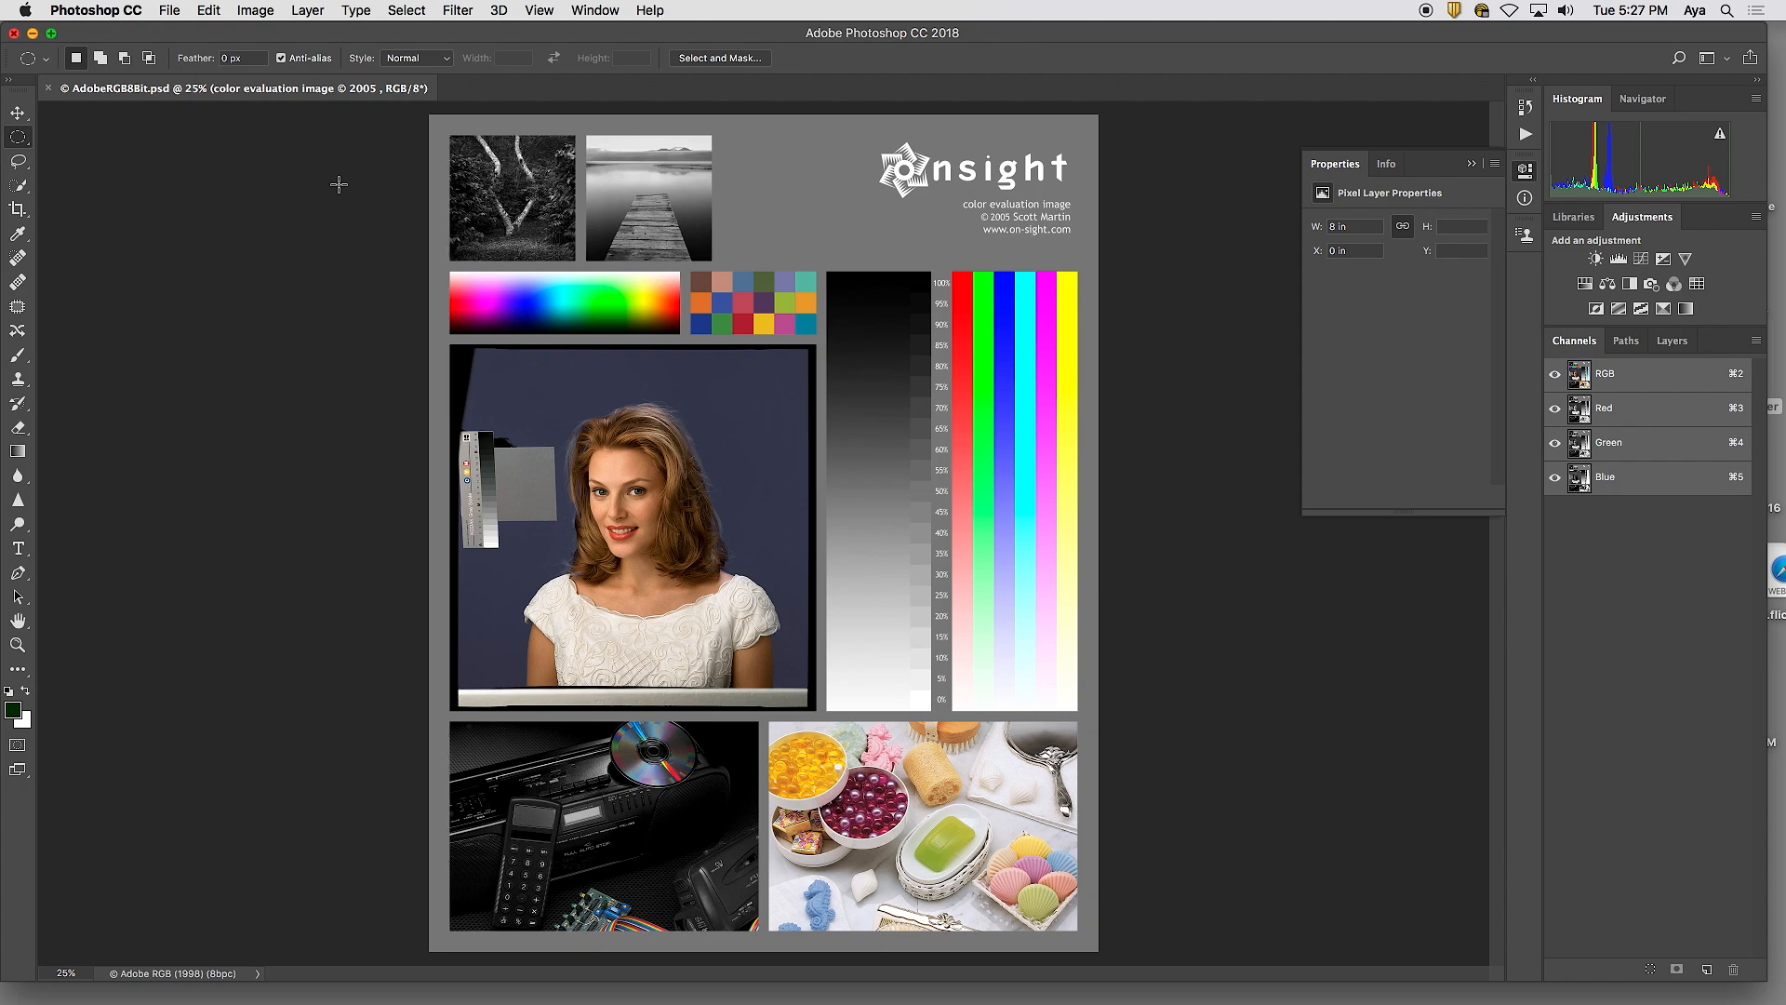
- Enable Ask When Opening for missing profiles in the Color Settings, keeping it enabled for profile mismatches, and apply the settings
click(213, 11)
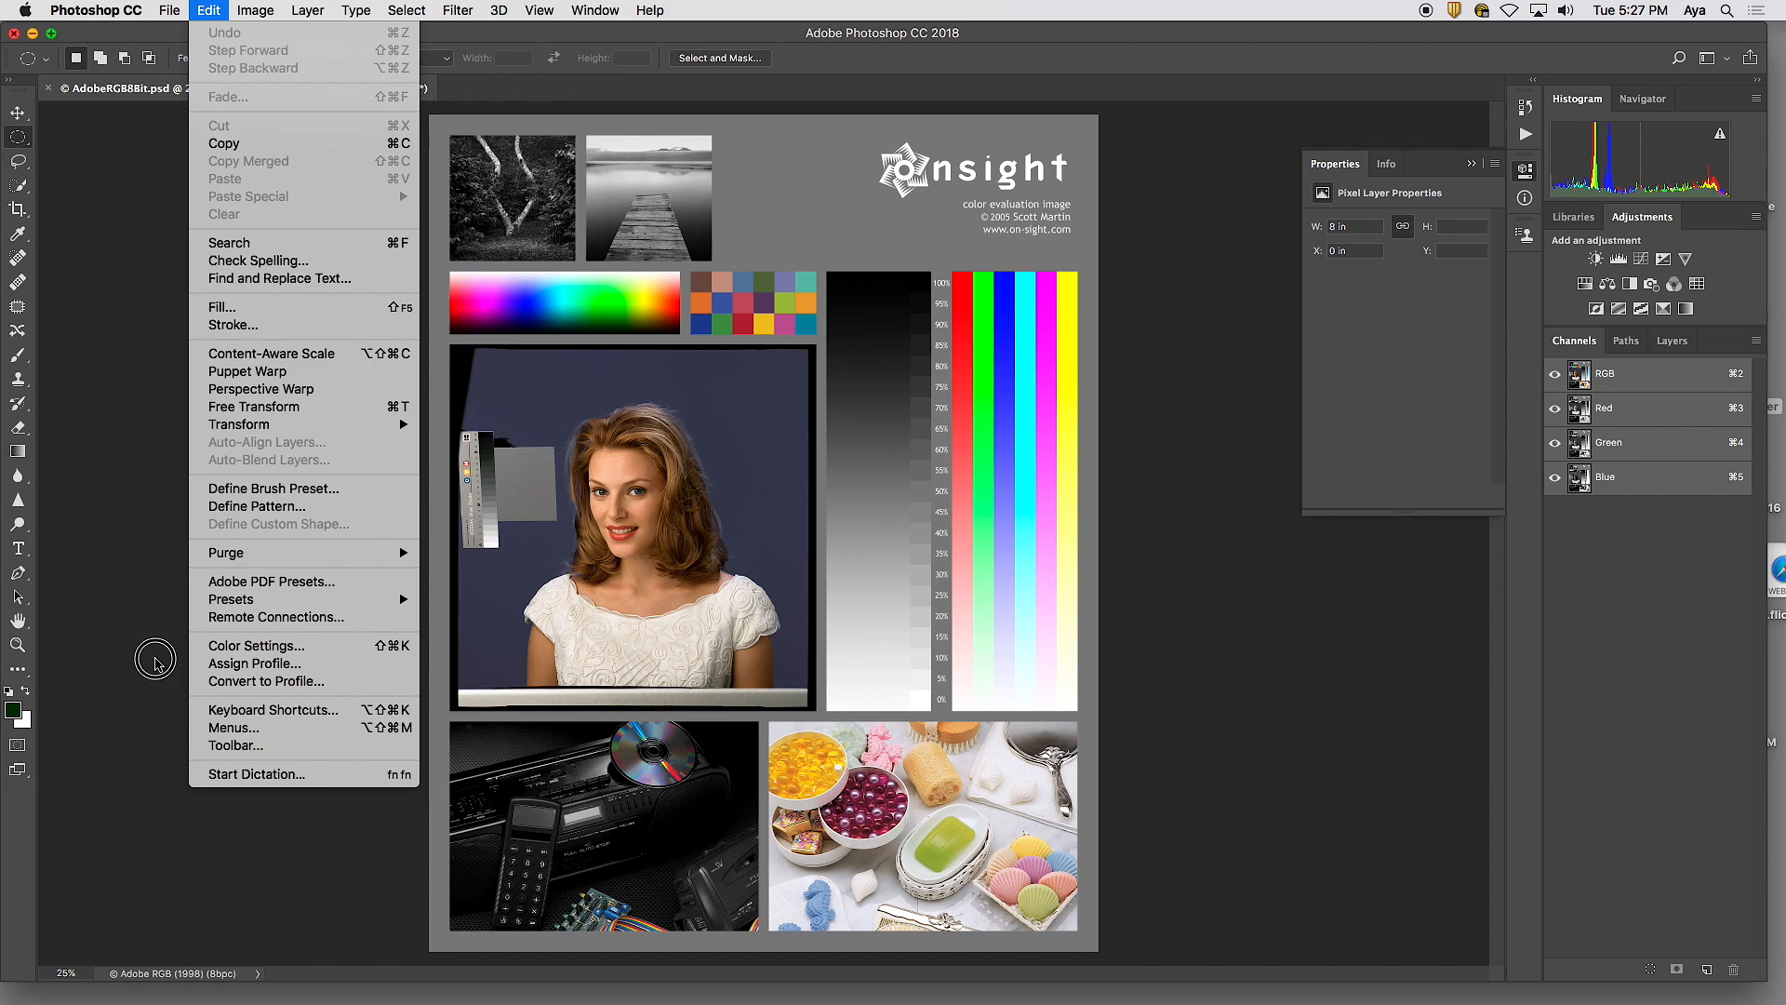
click(155, 662)
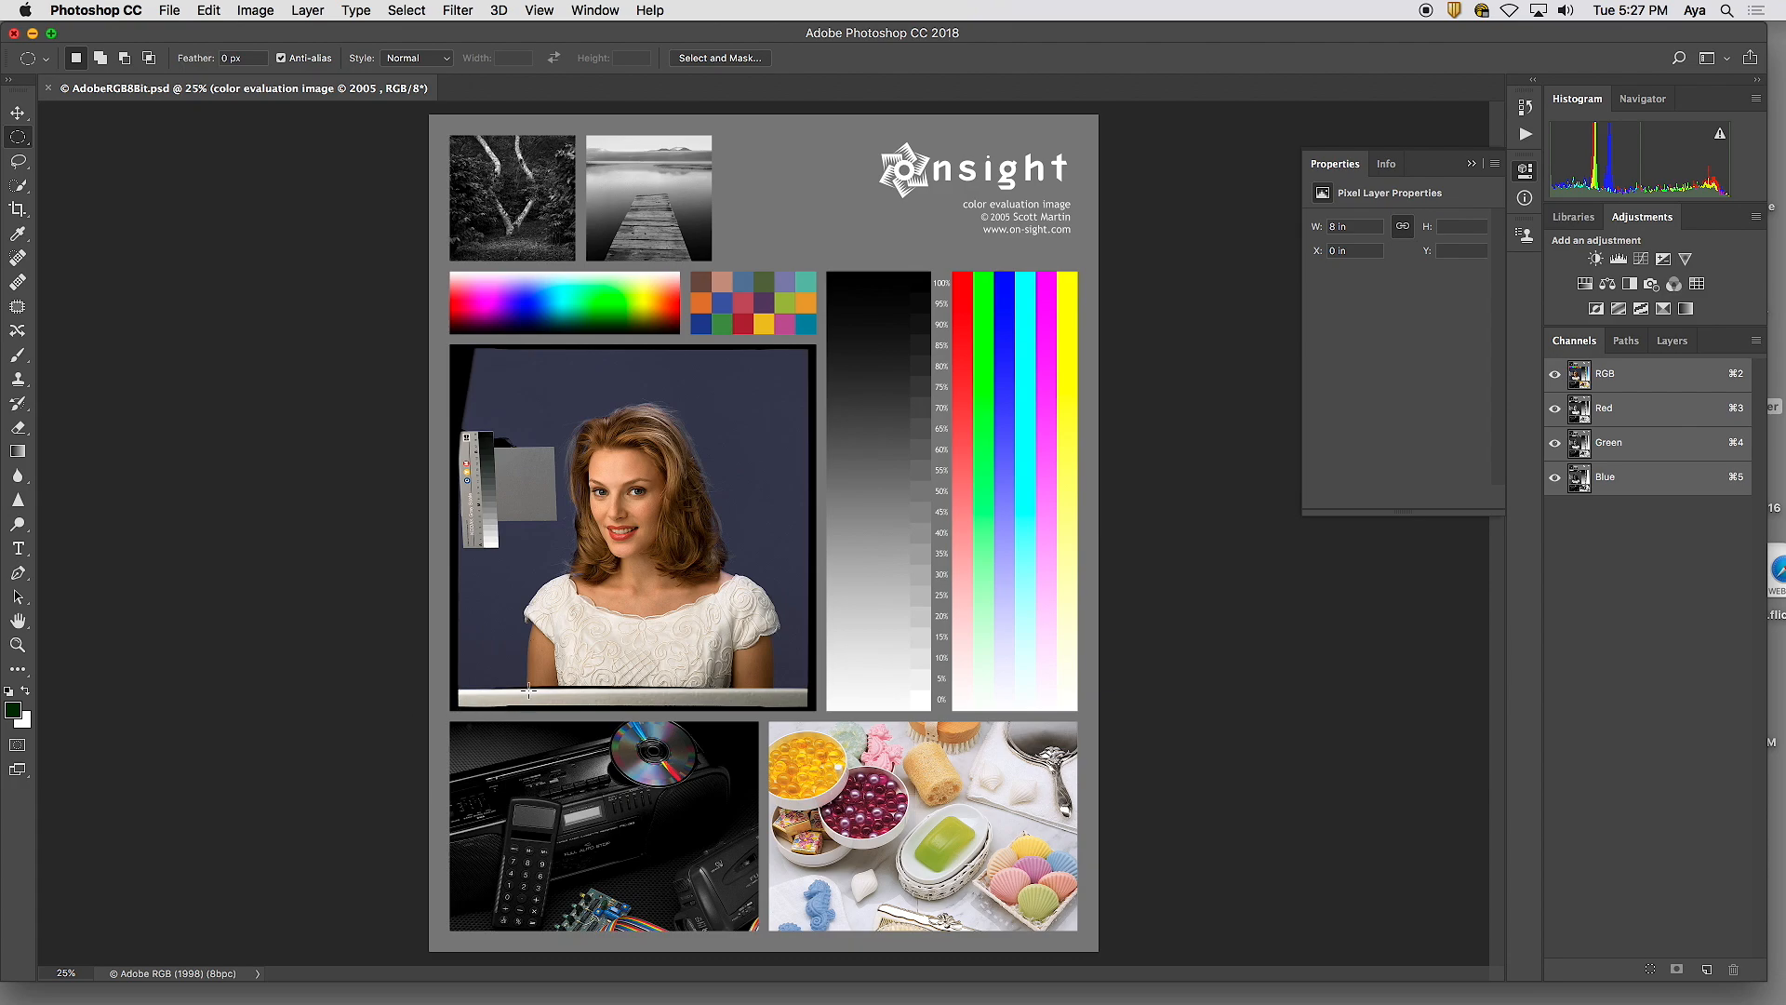
click(209, 10)
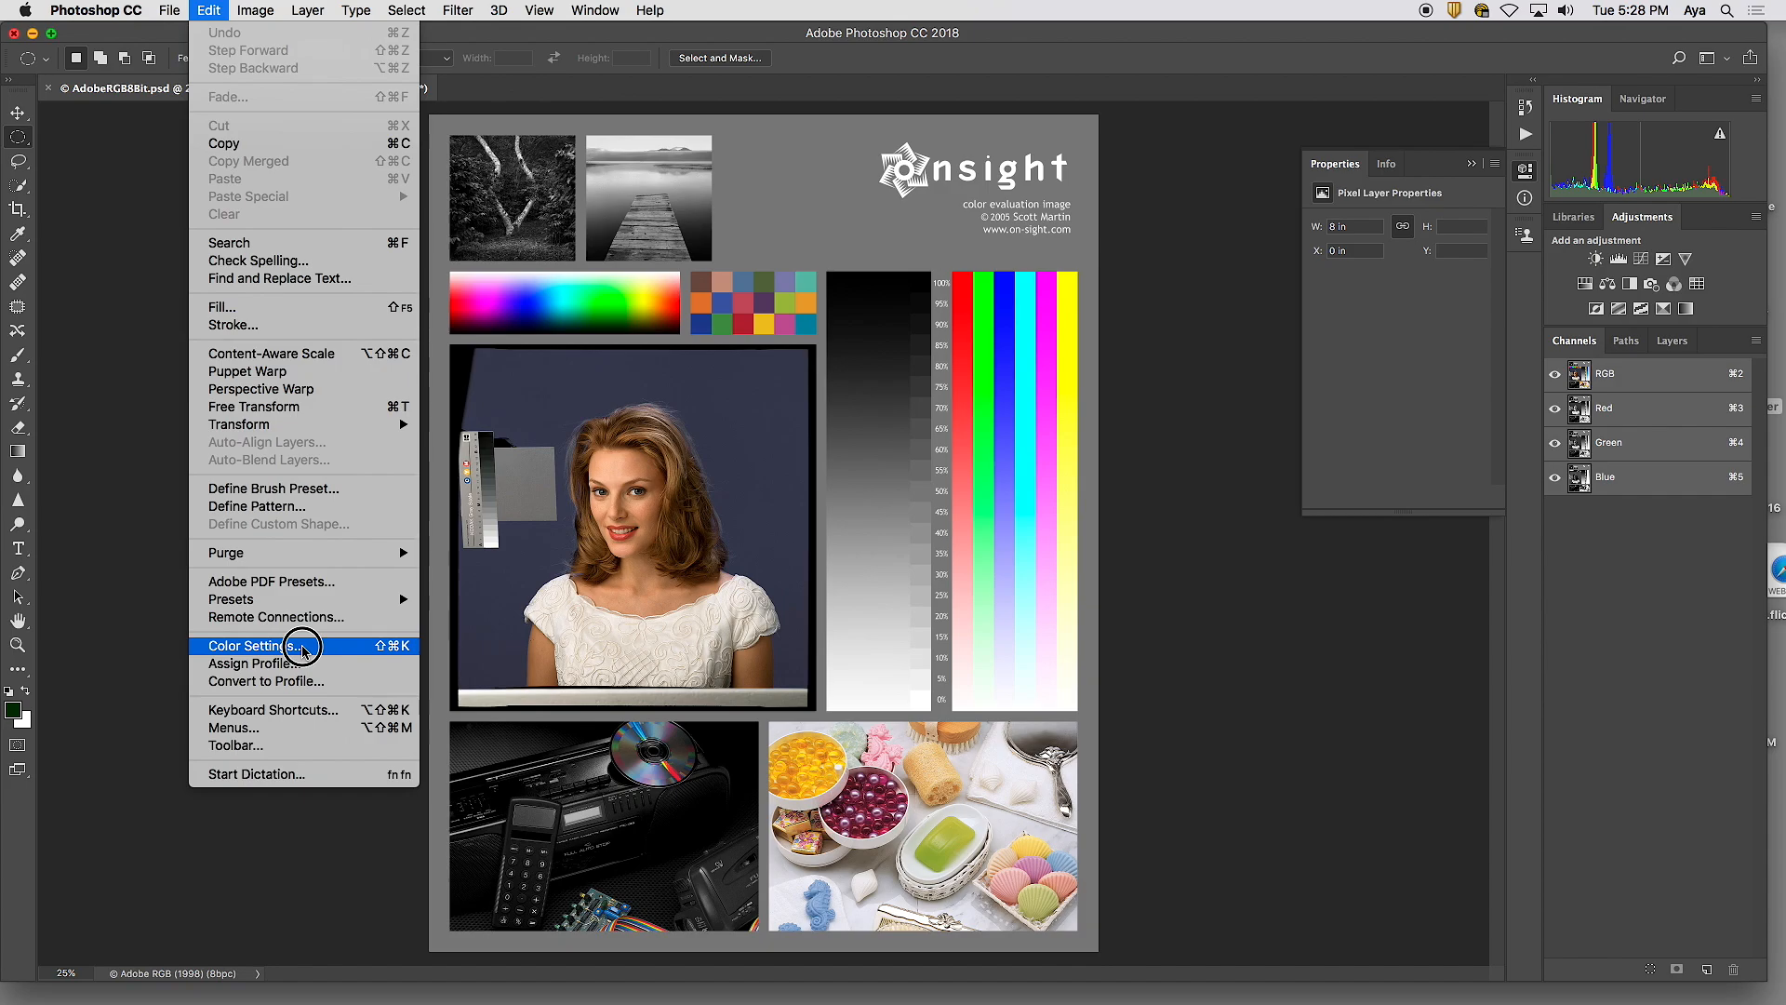
click(303, 648)
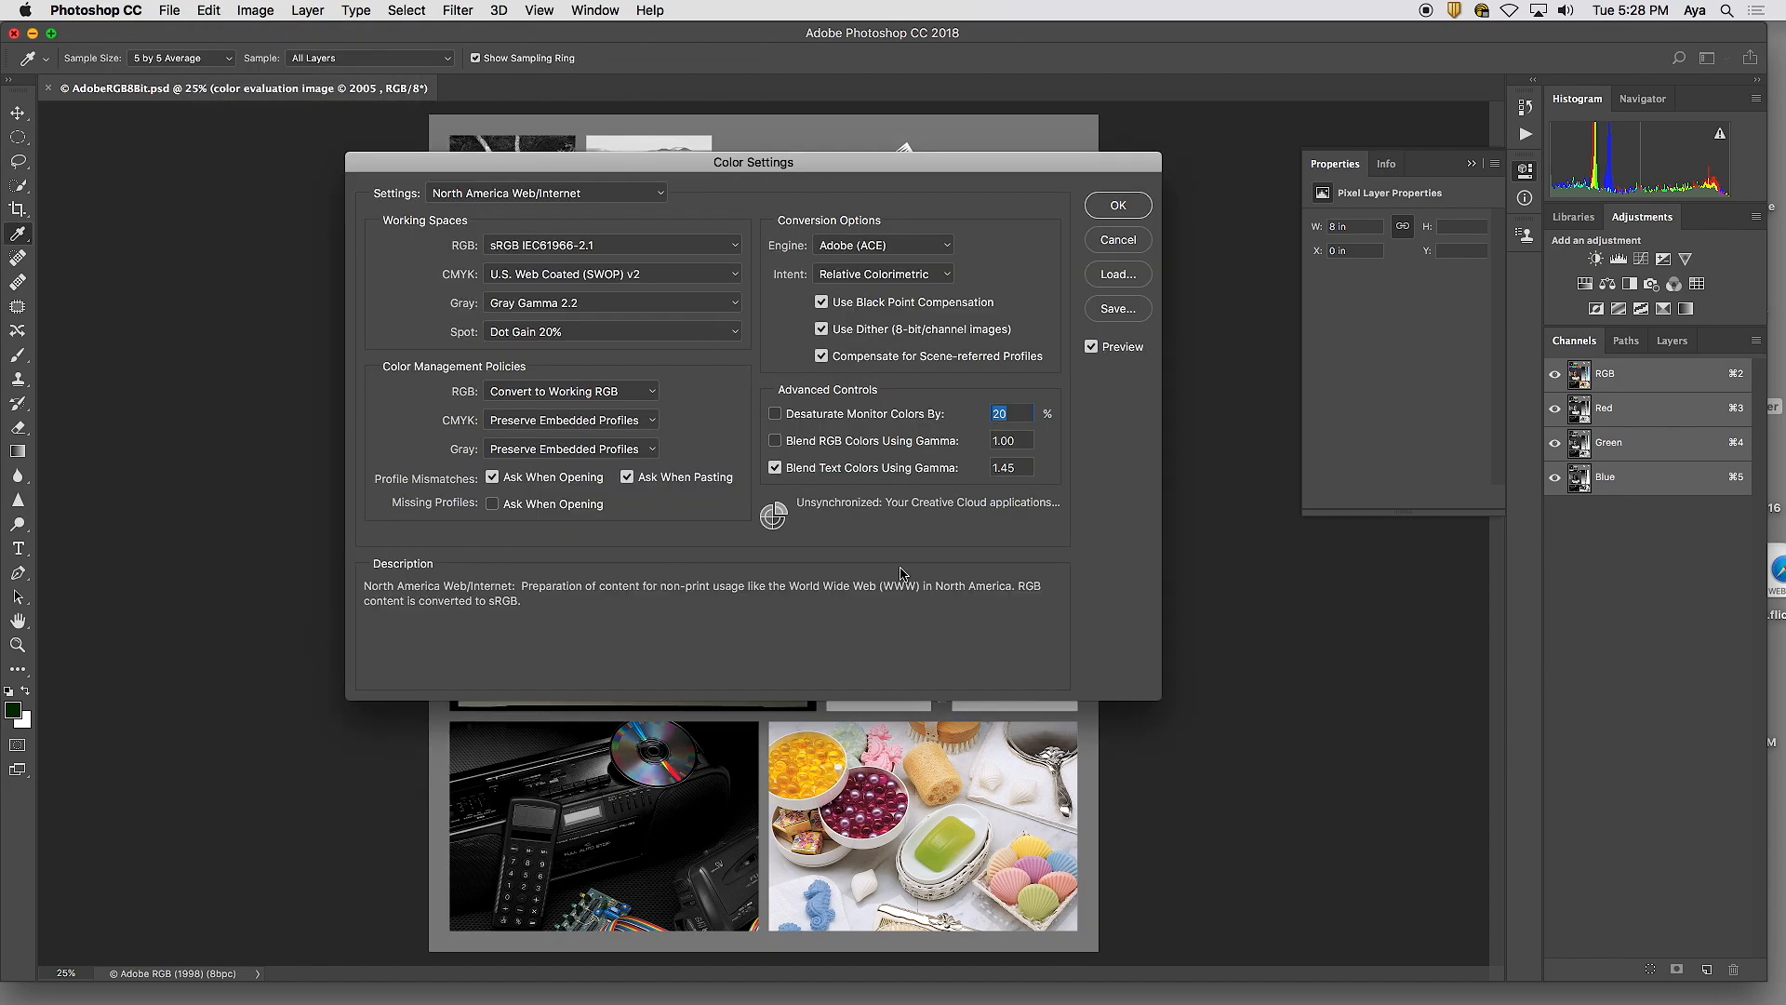
mouse_move(605, 480)
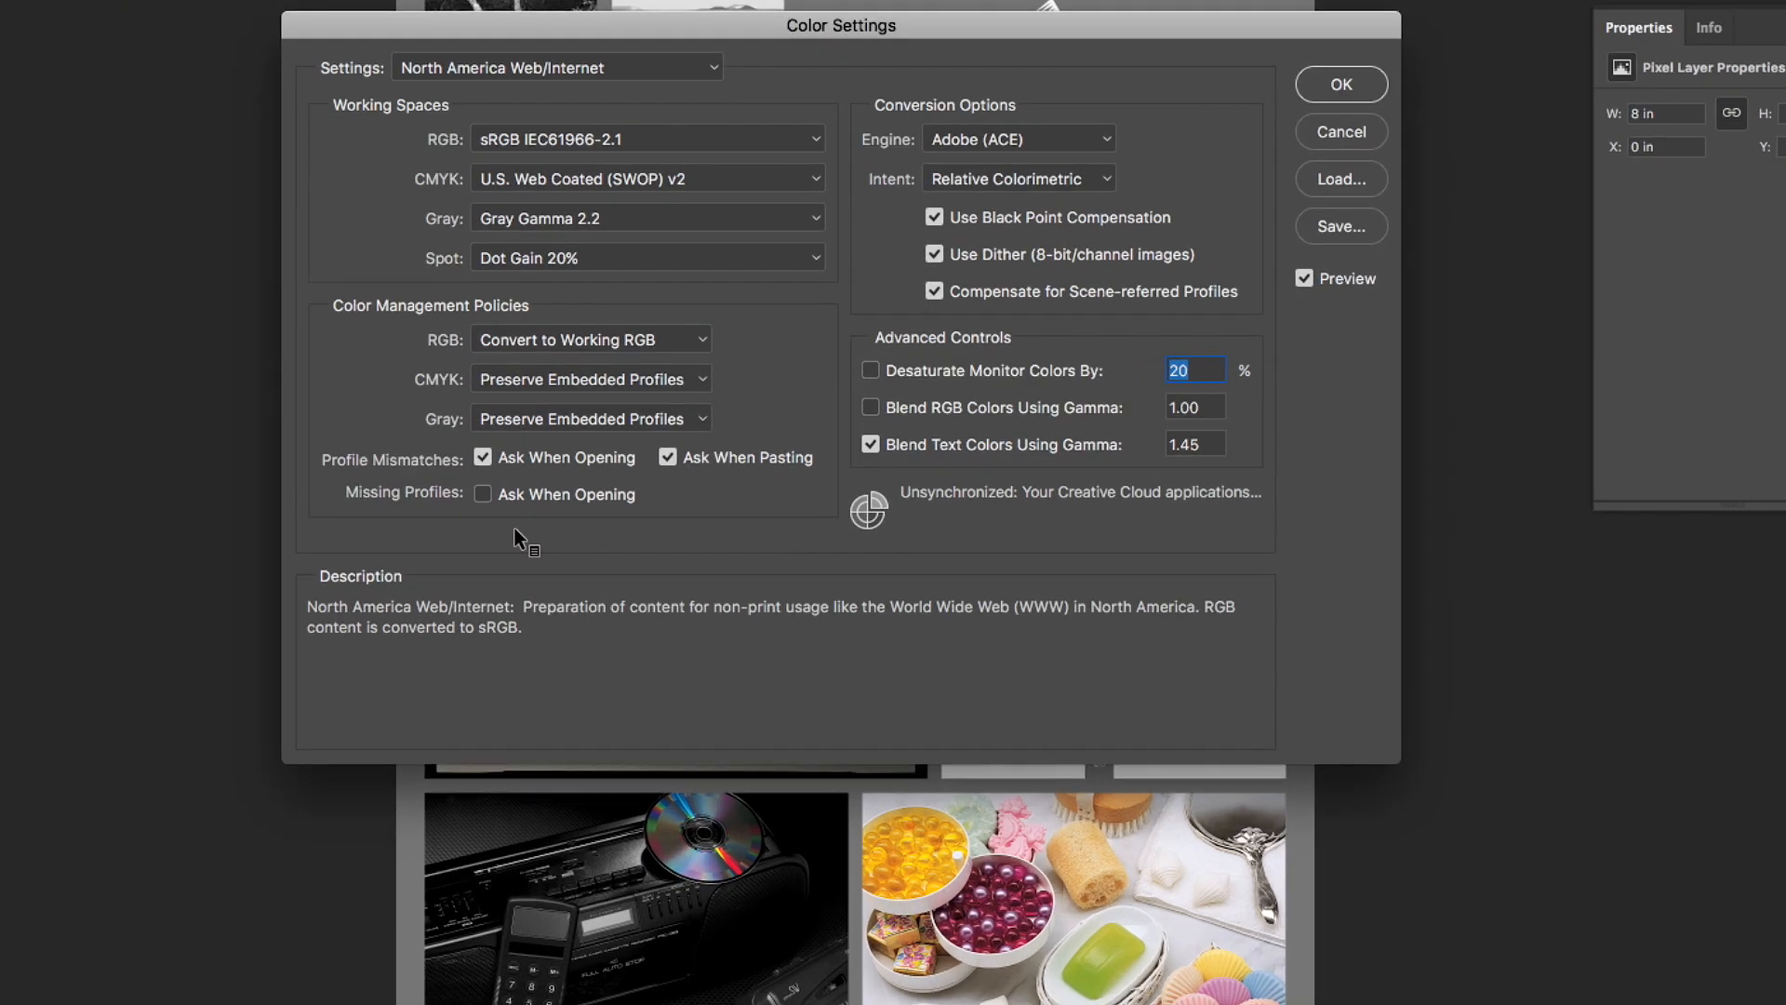
mouse_move(543, 461)
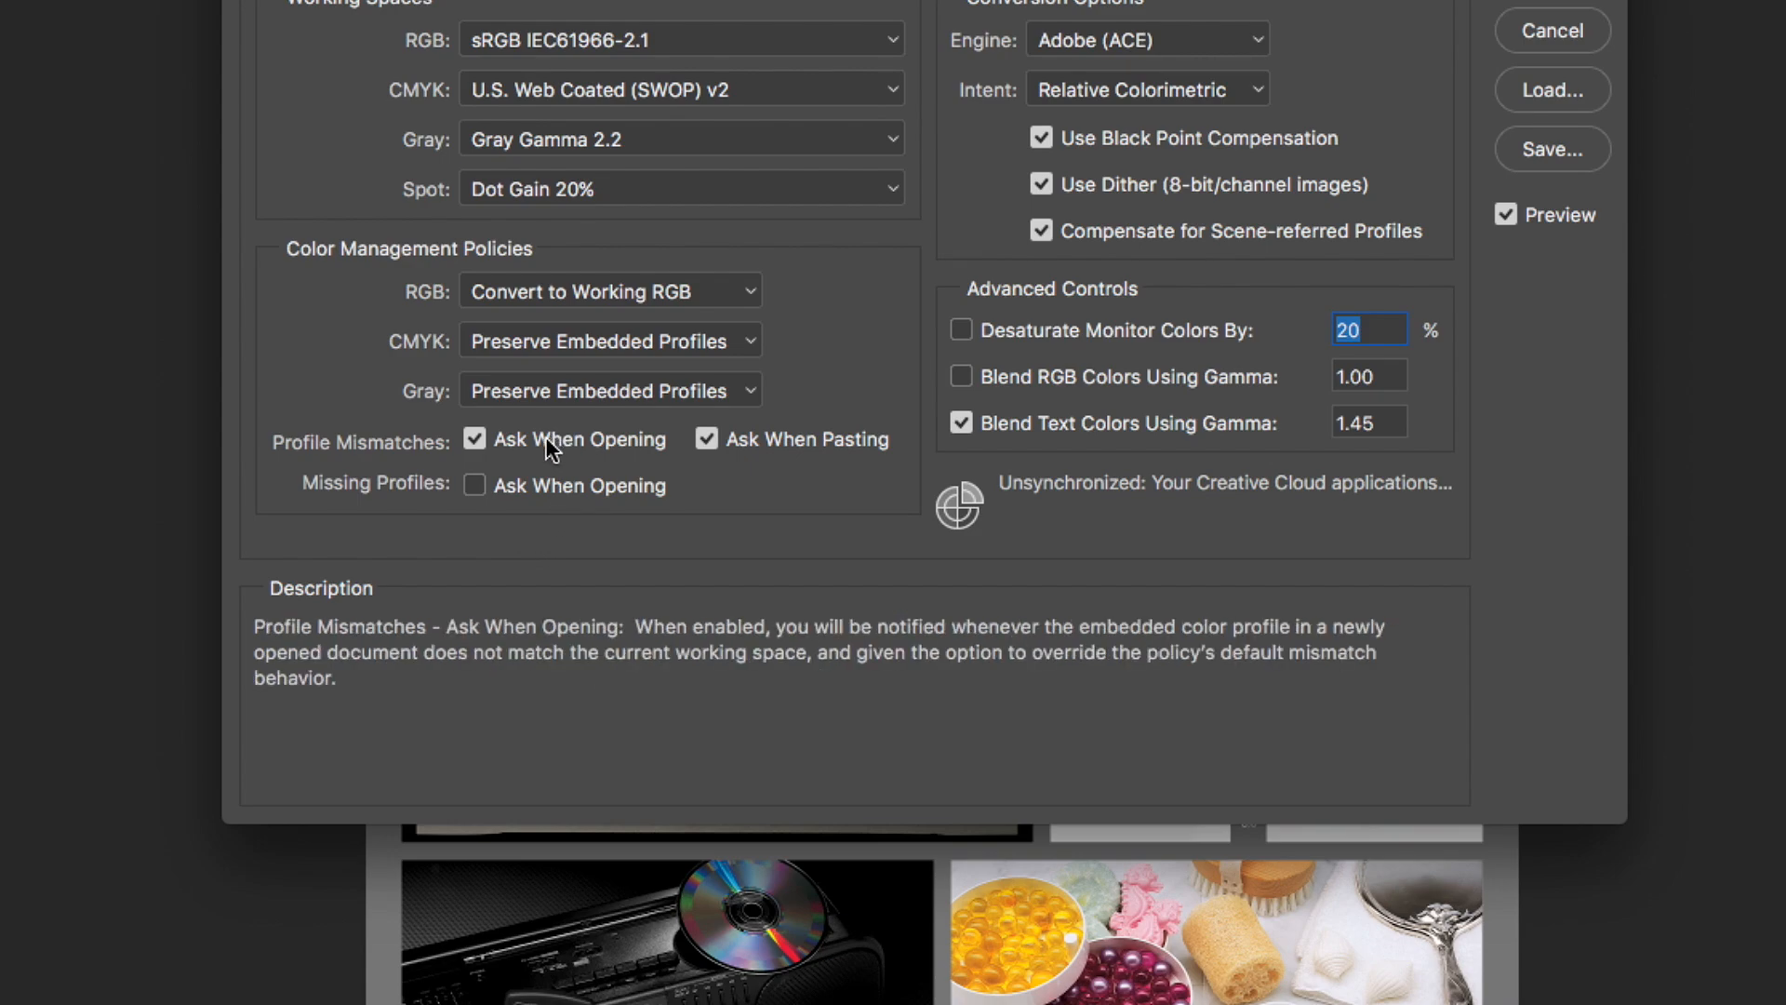
mouse_move(288, 260)
click(476, 487)
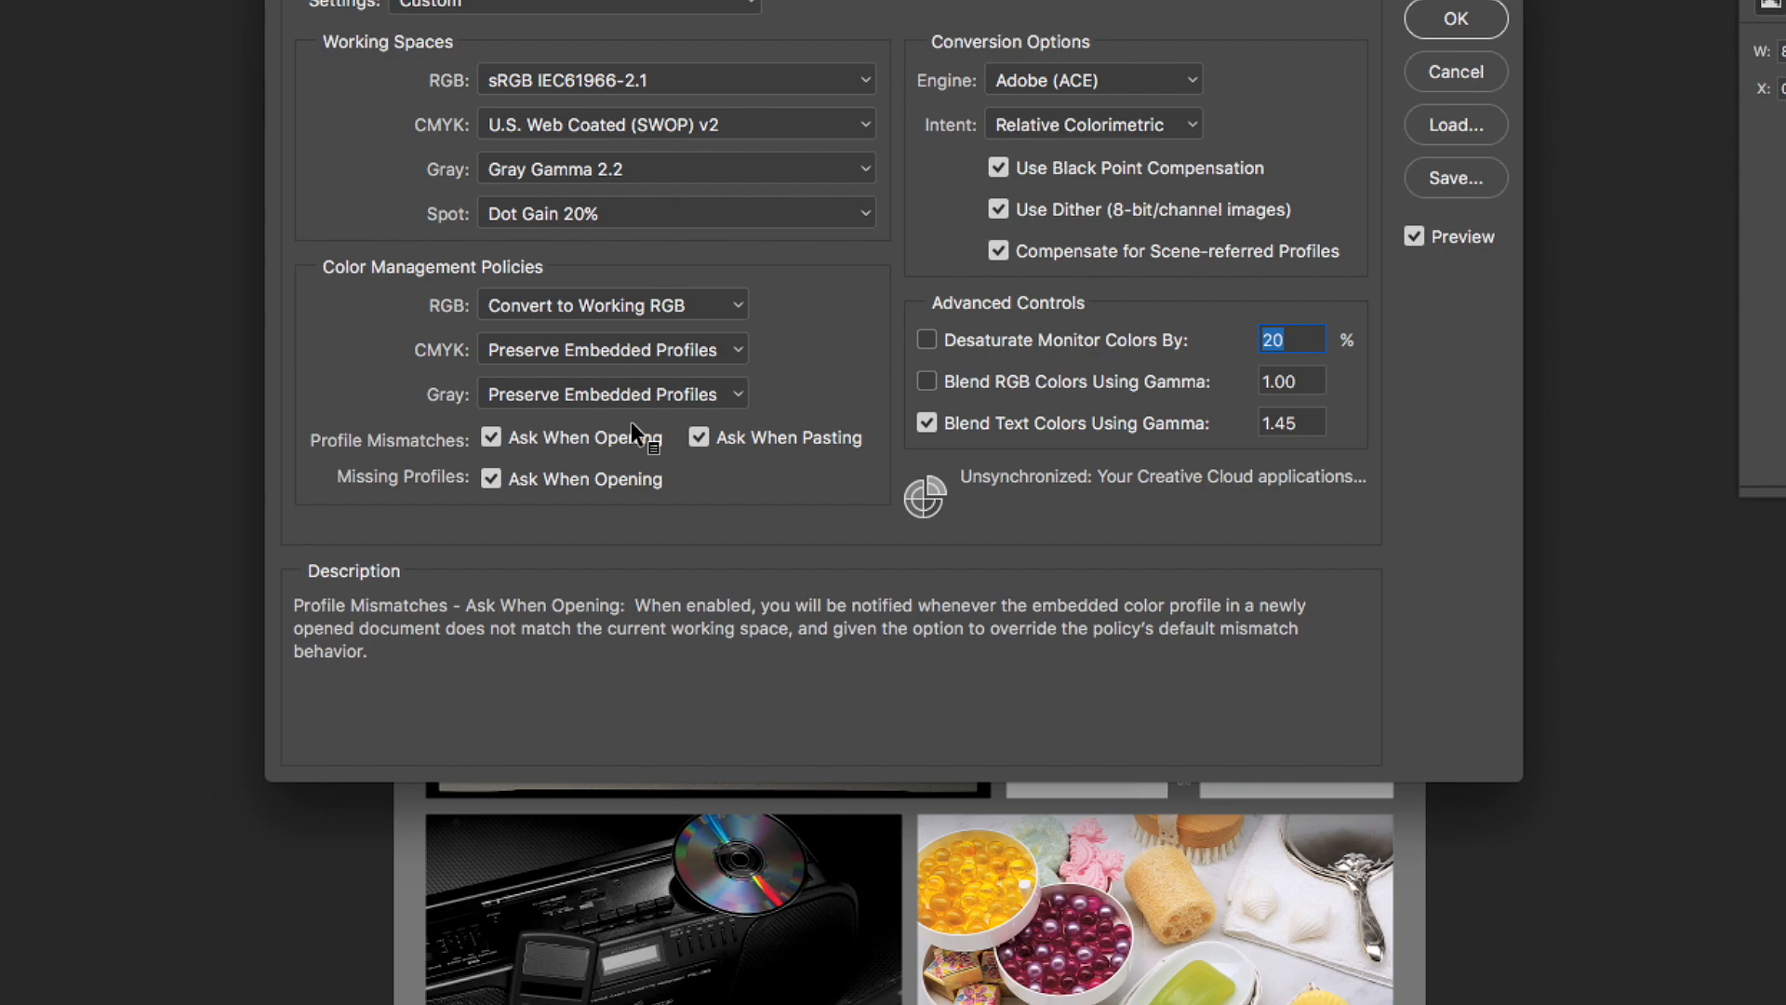
click(490, 434)
click(491, 437)
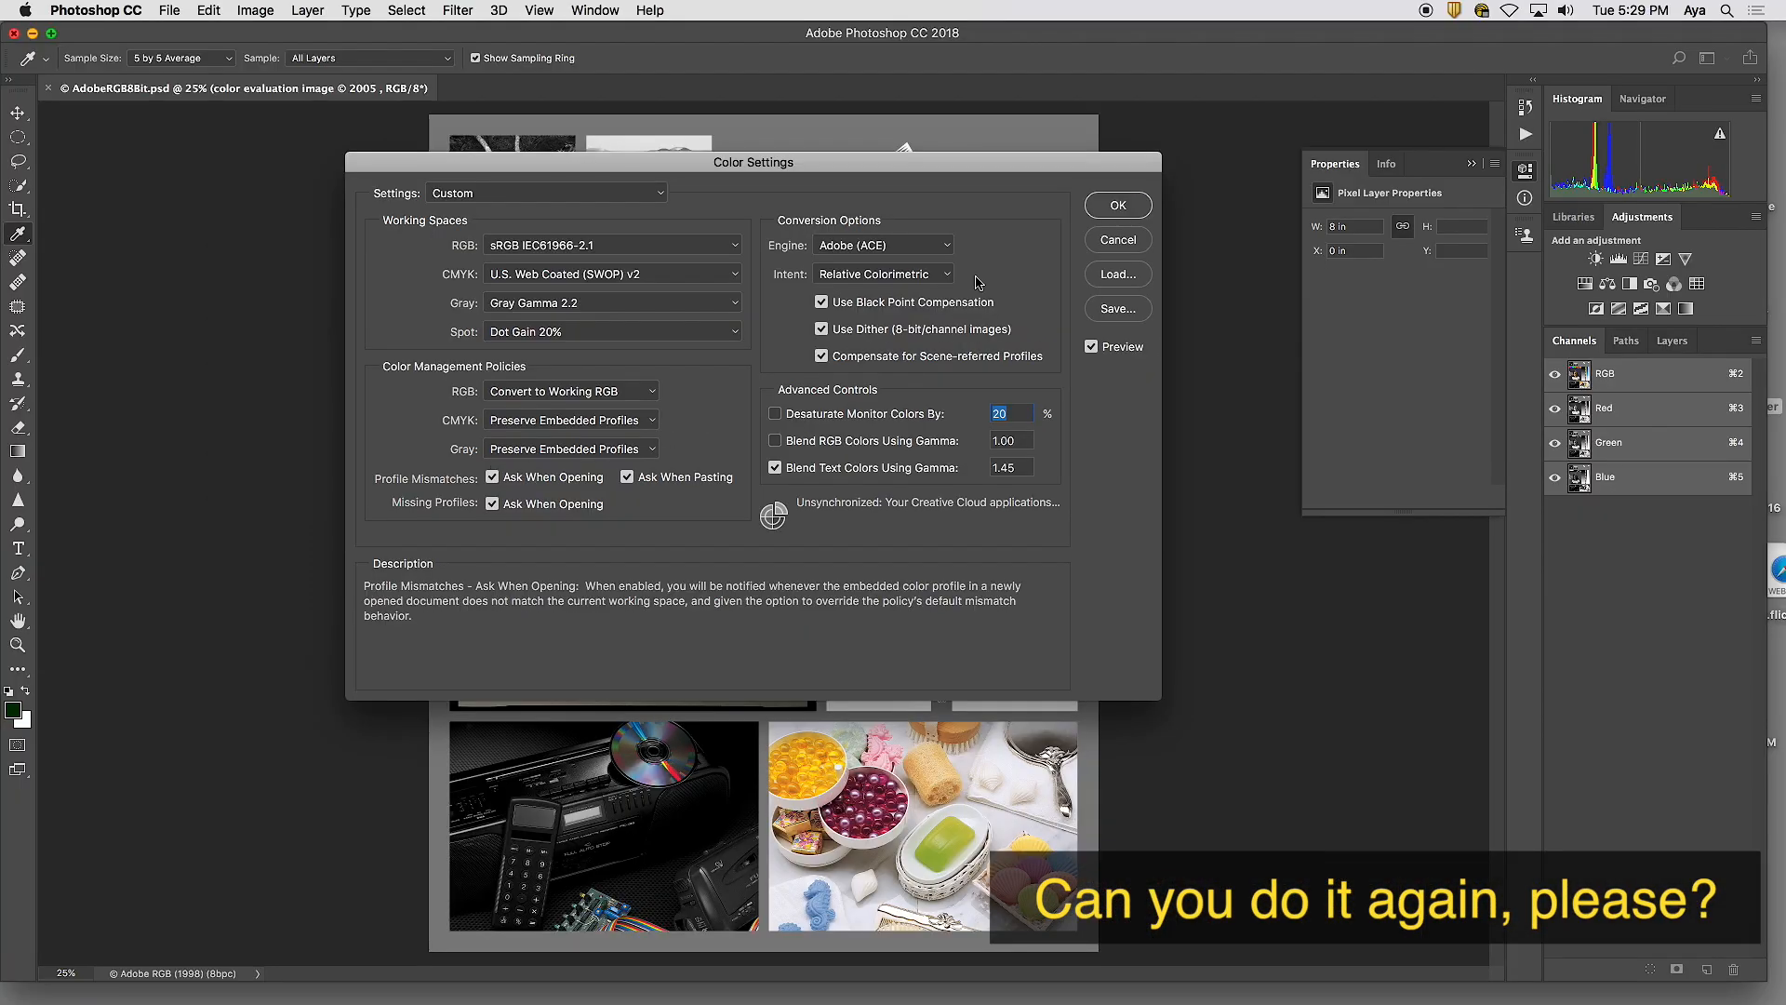
click(1478, 79)
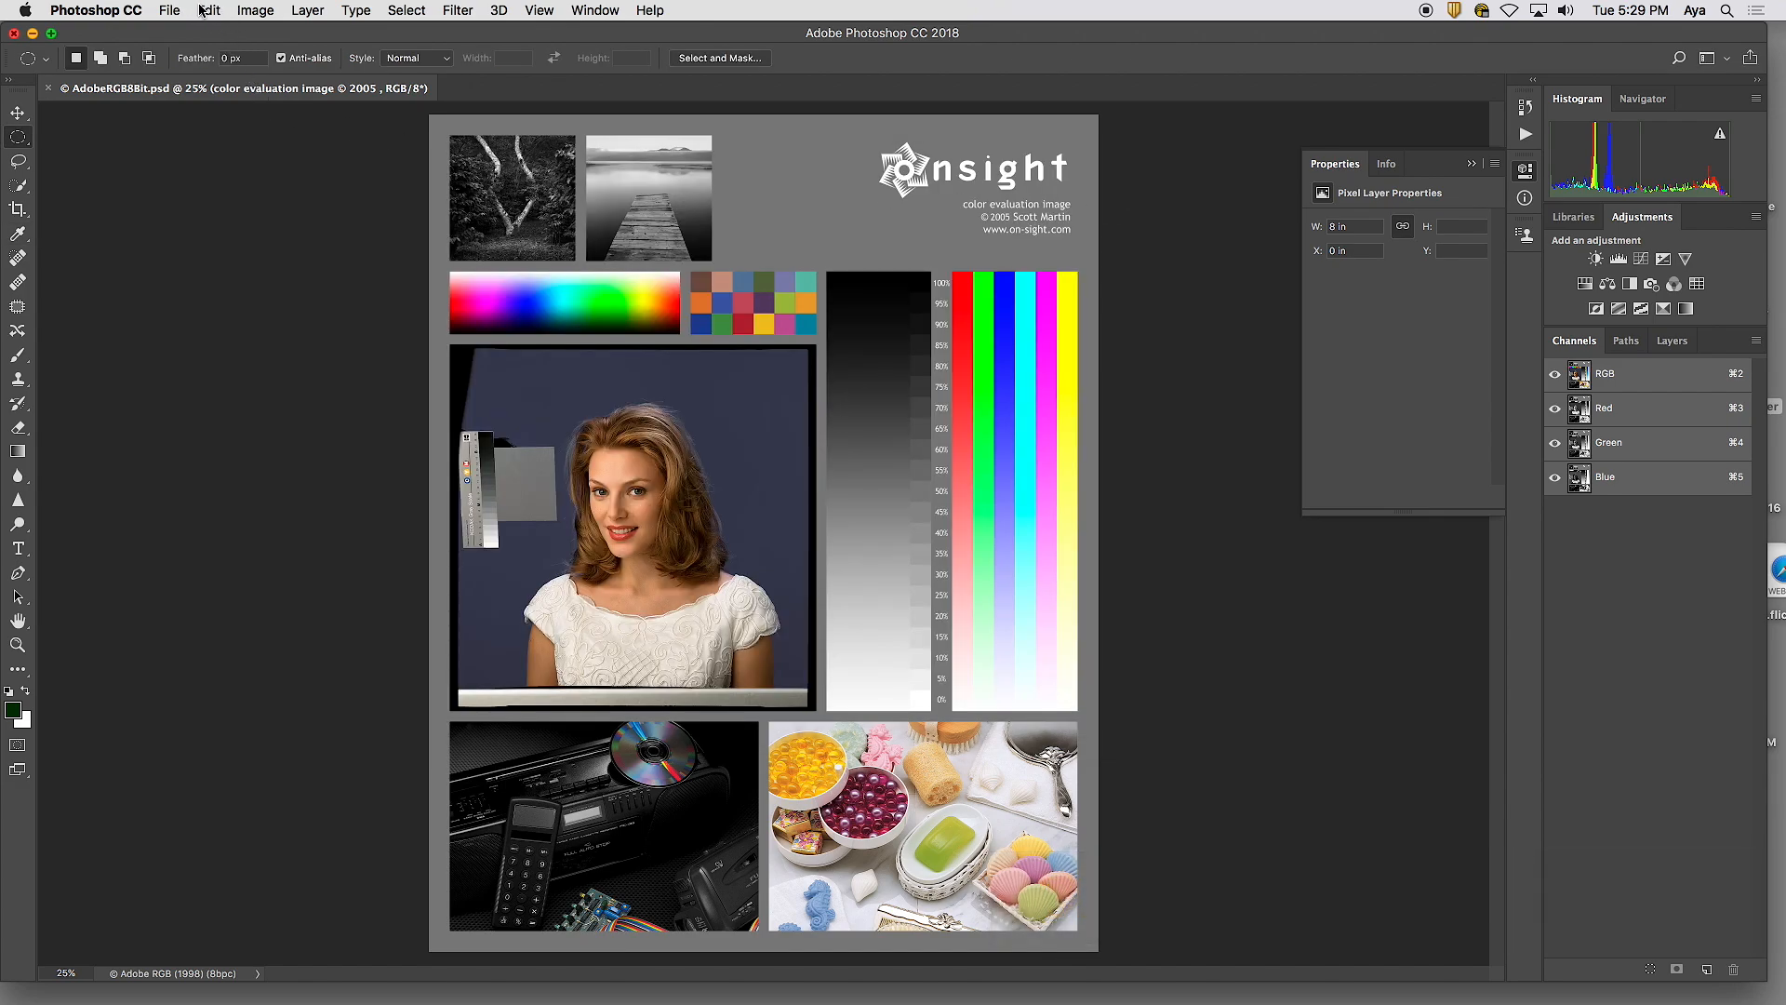
- Reopen the Color Settings and choose the North America Prepress 2 preset
click(205, 11)
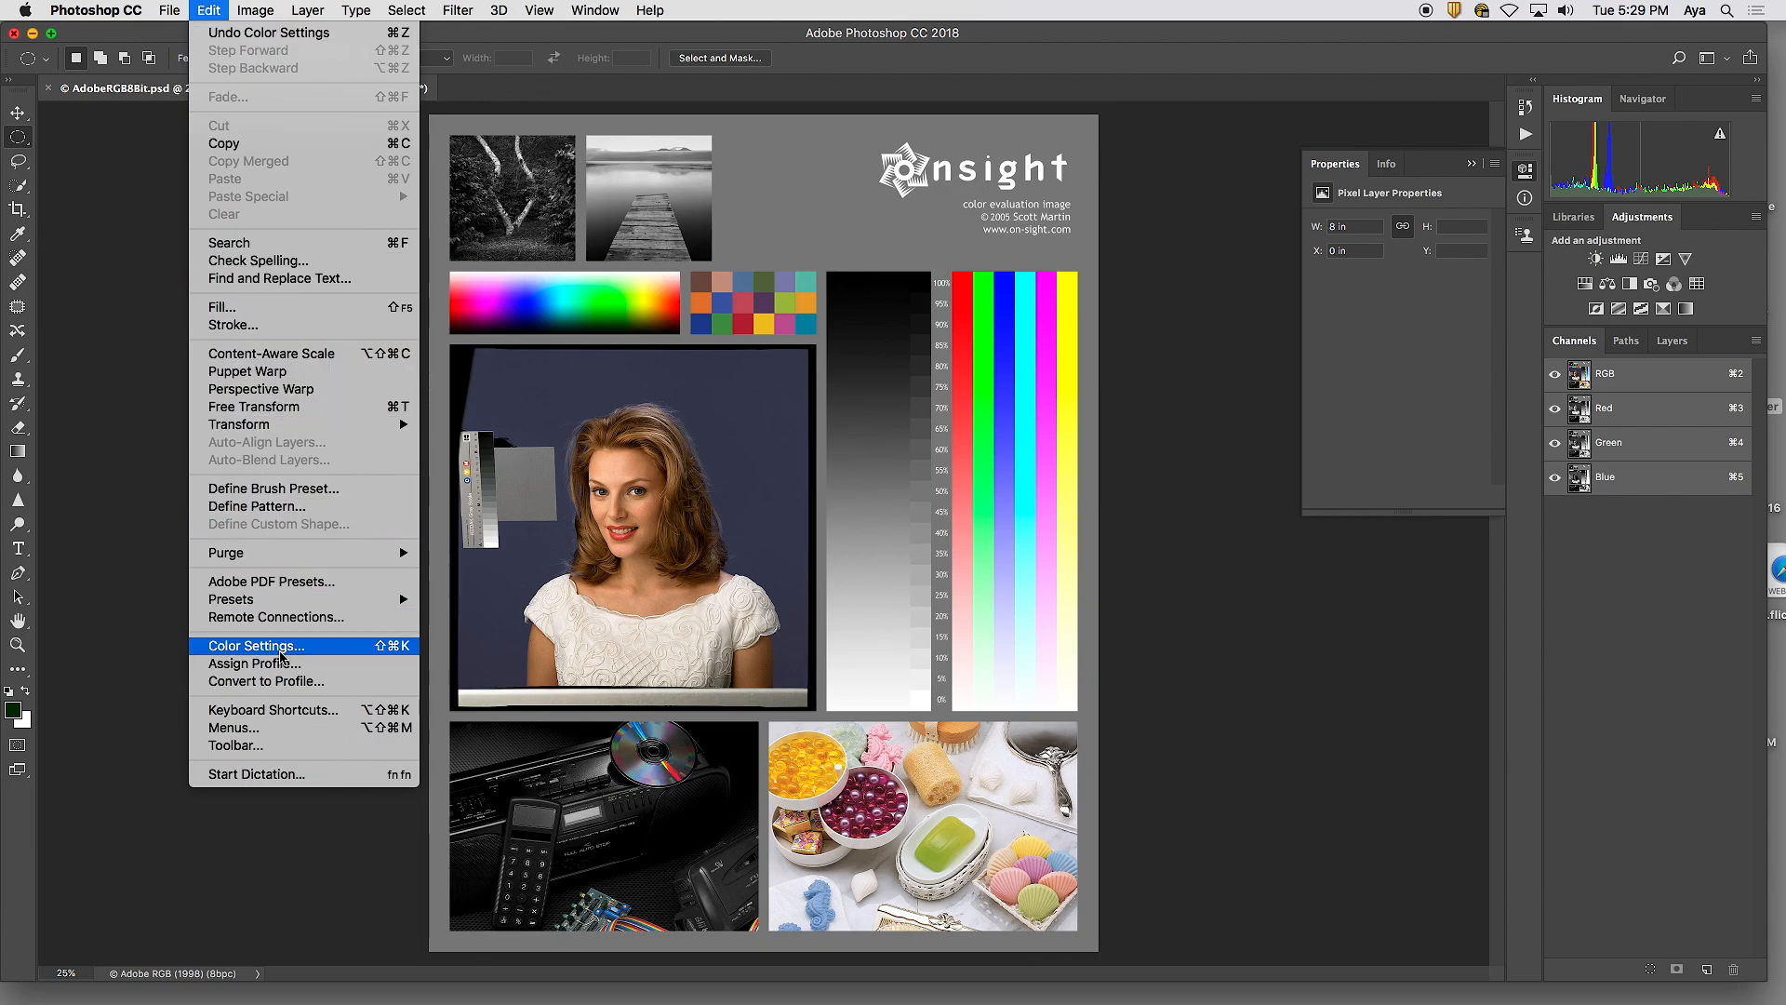
click(279, 651)
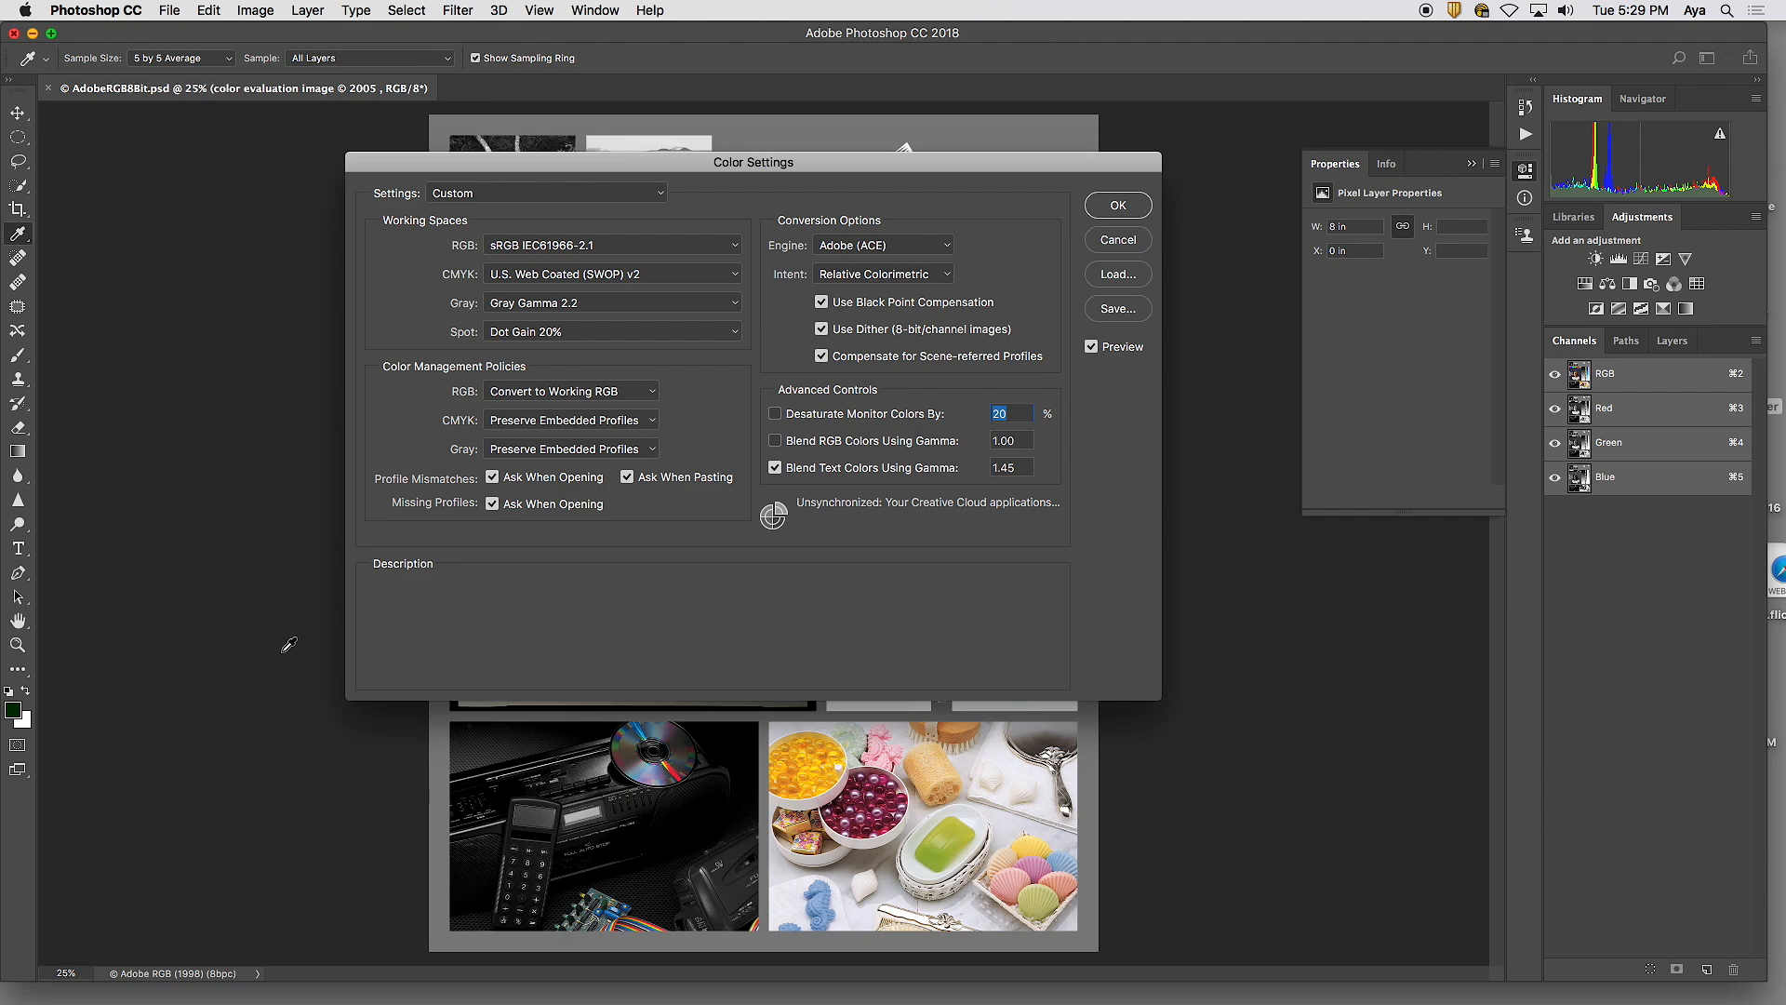
click(543, 193)
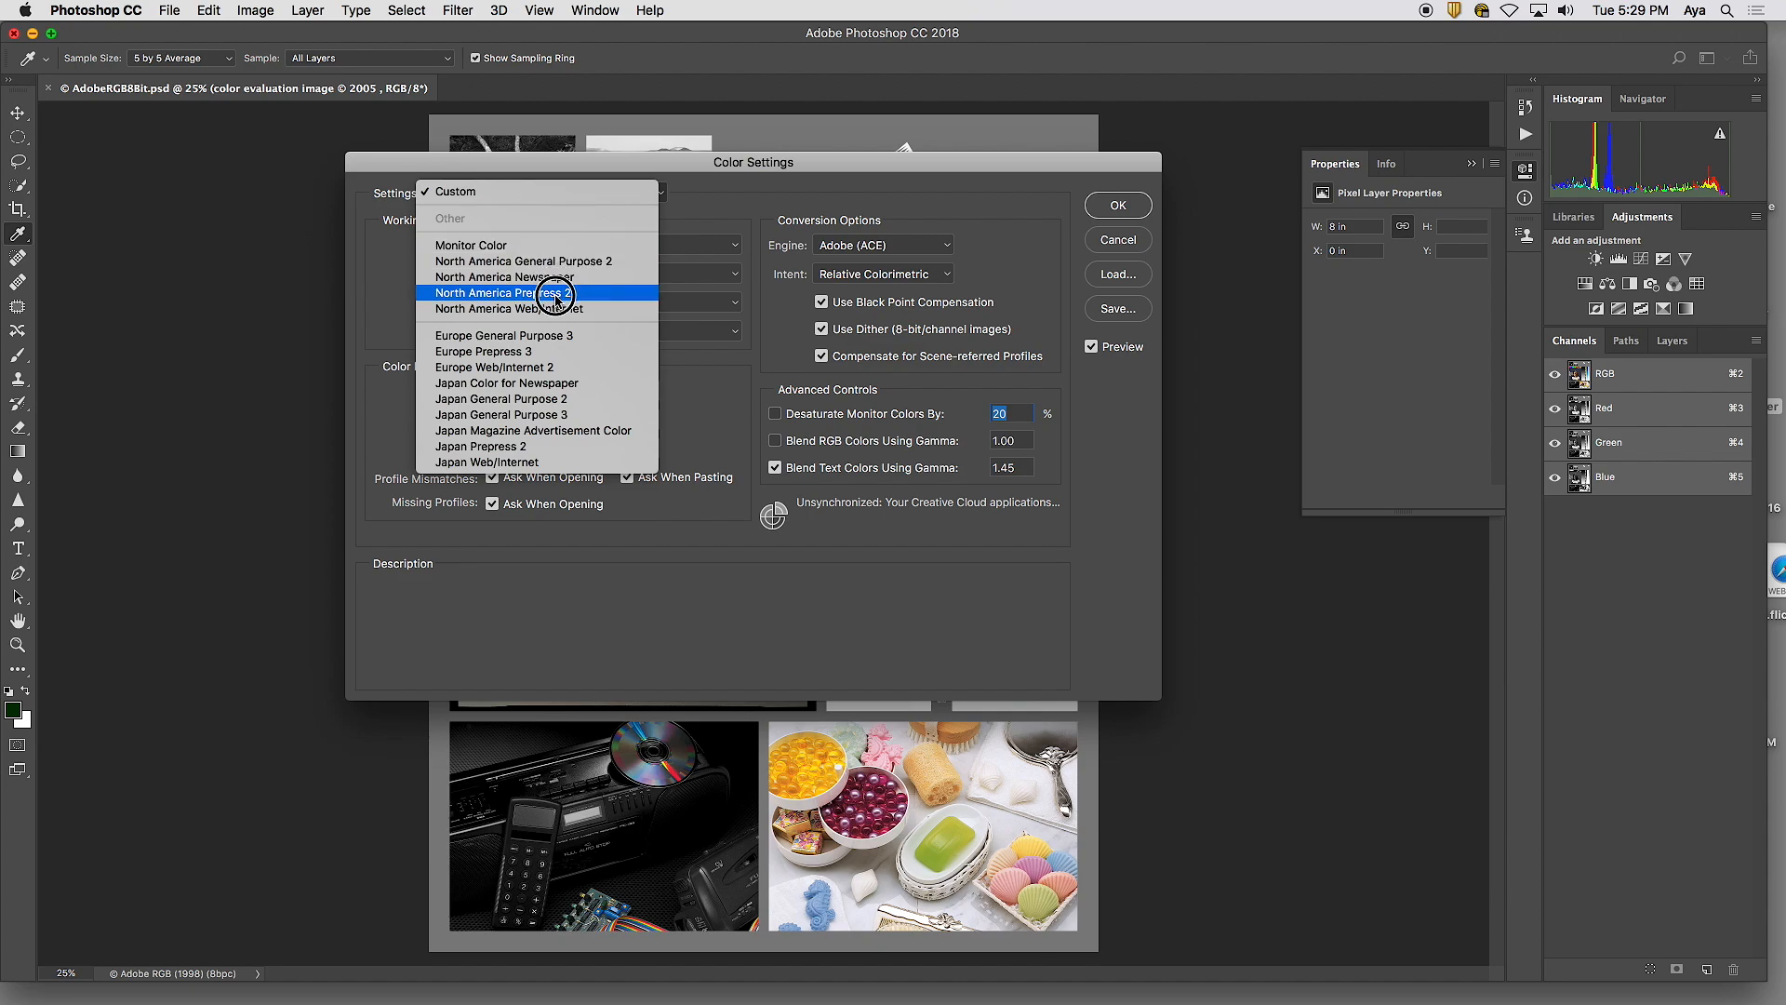
click(557, 294)
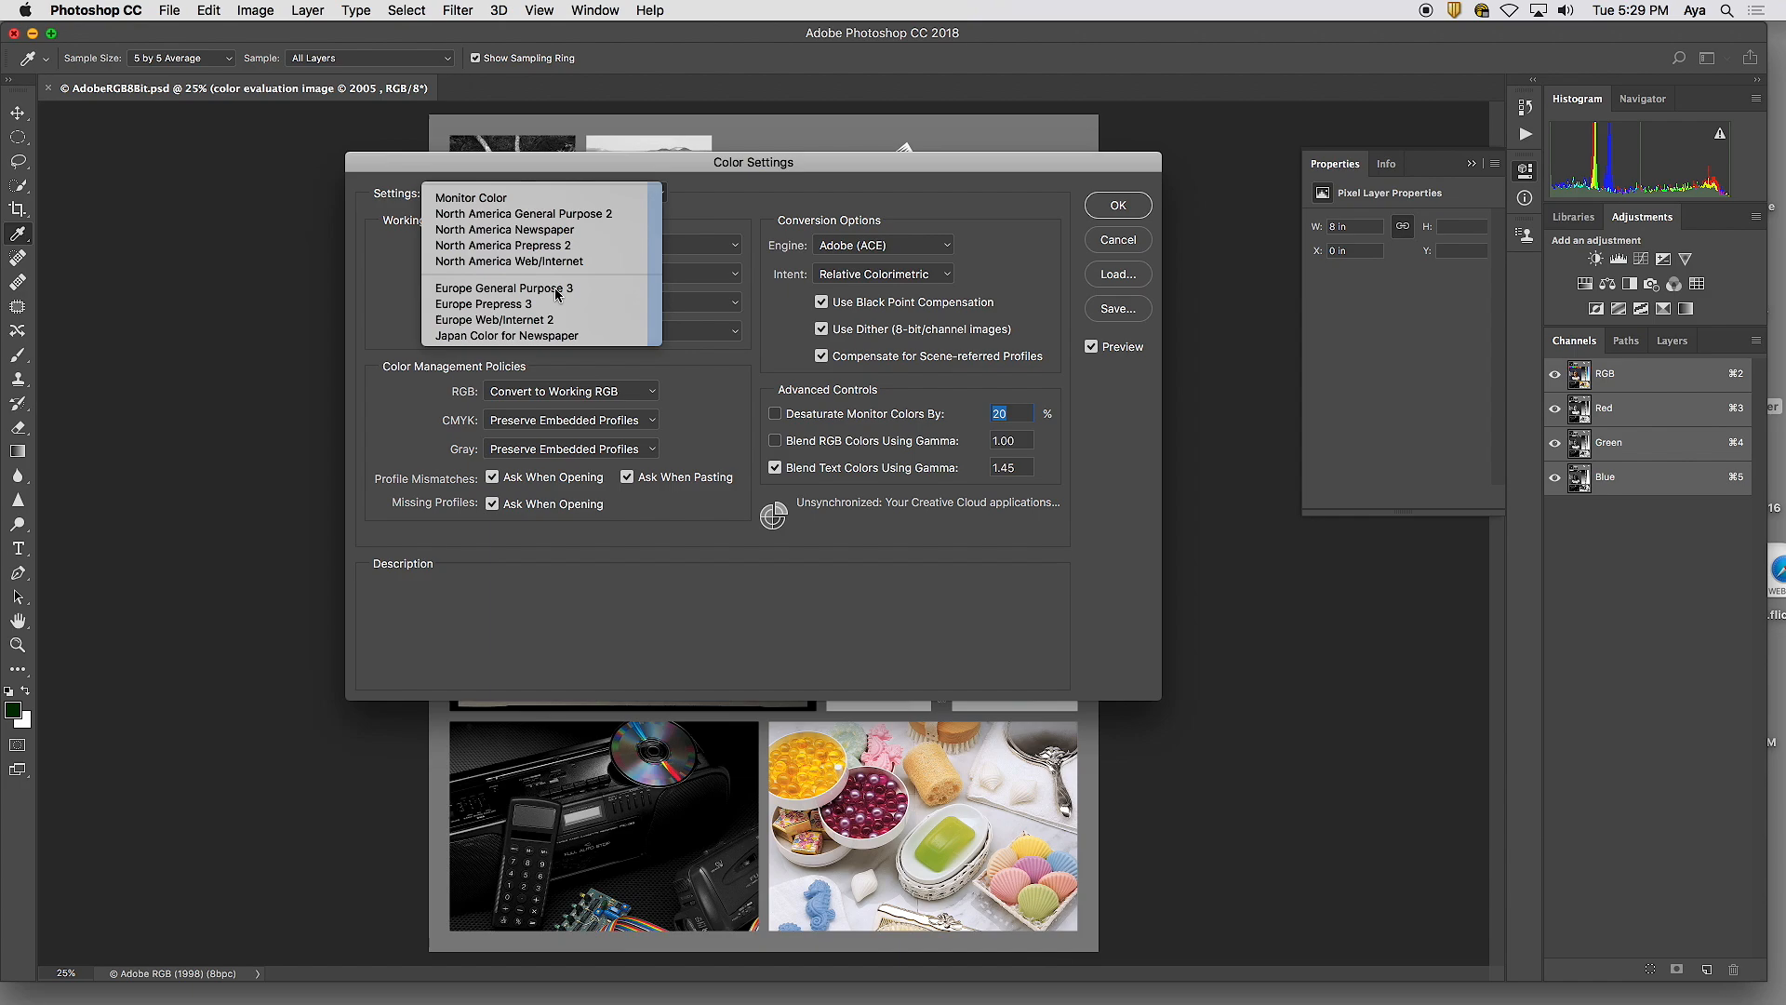
mouse_move(512, 257)
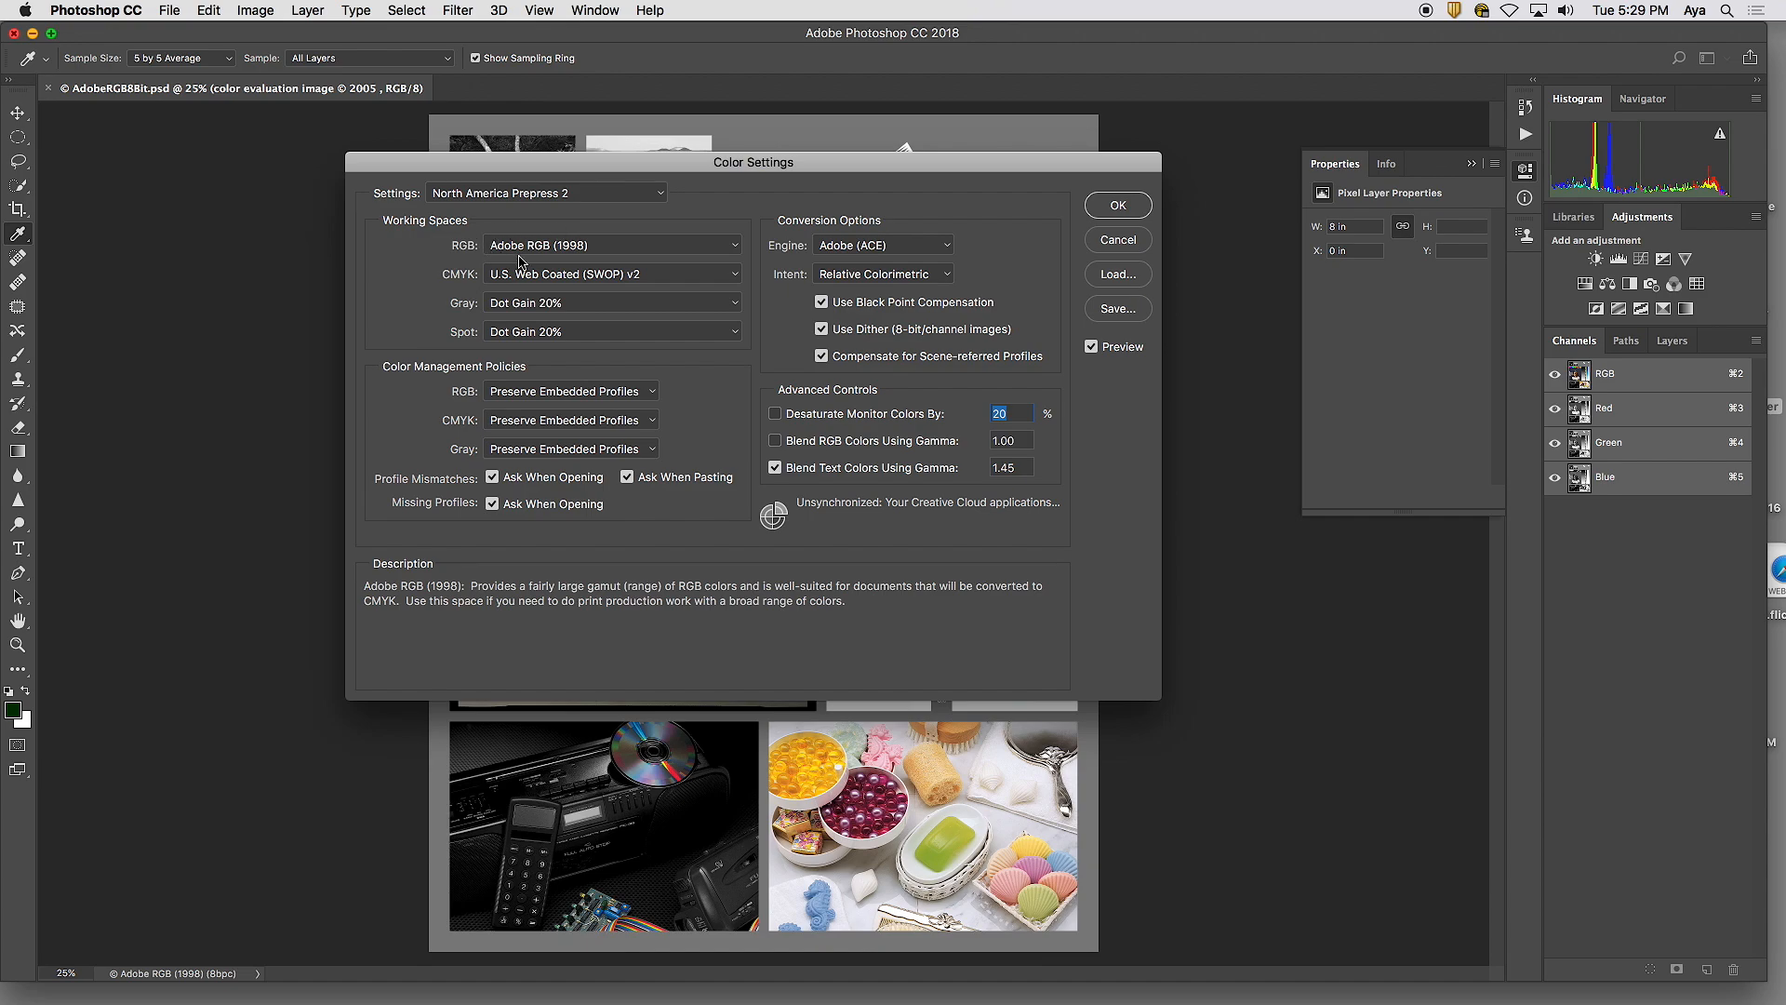
mouse_move(499, 465)
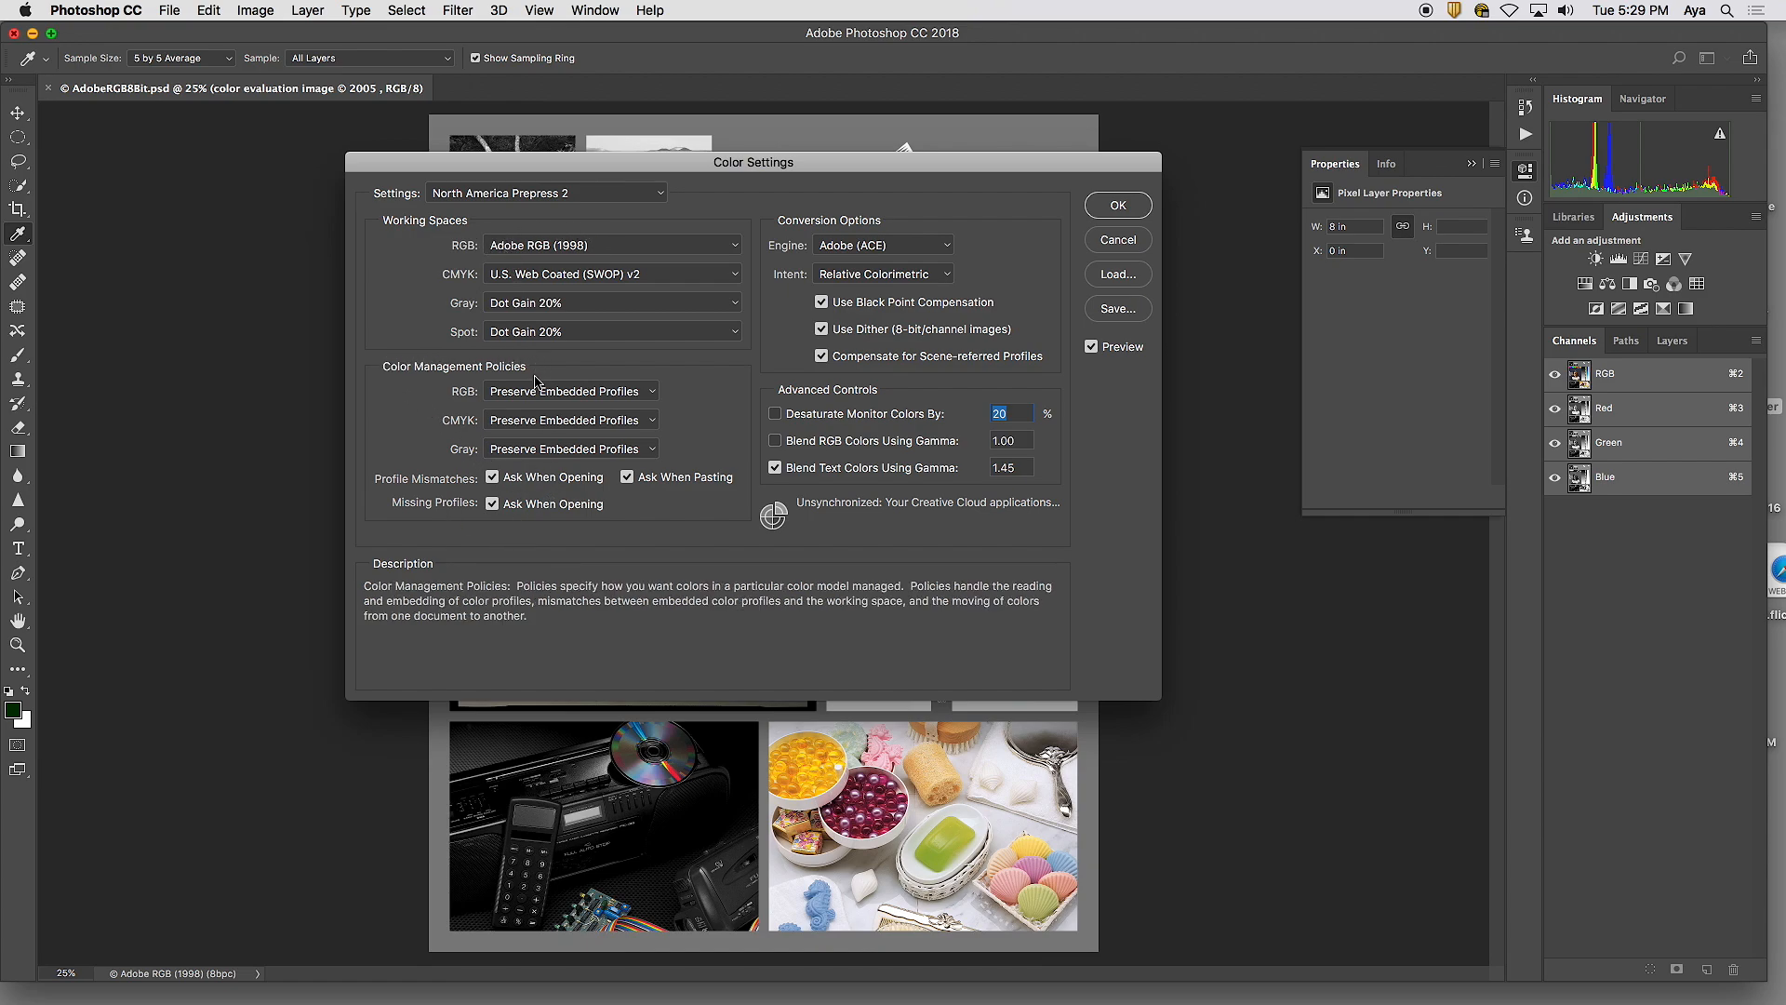
mouse_move(500, 514)
mouse_move(612, 481)
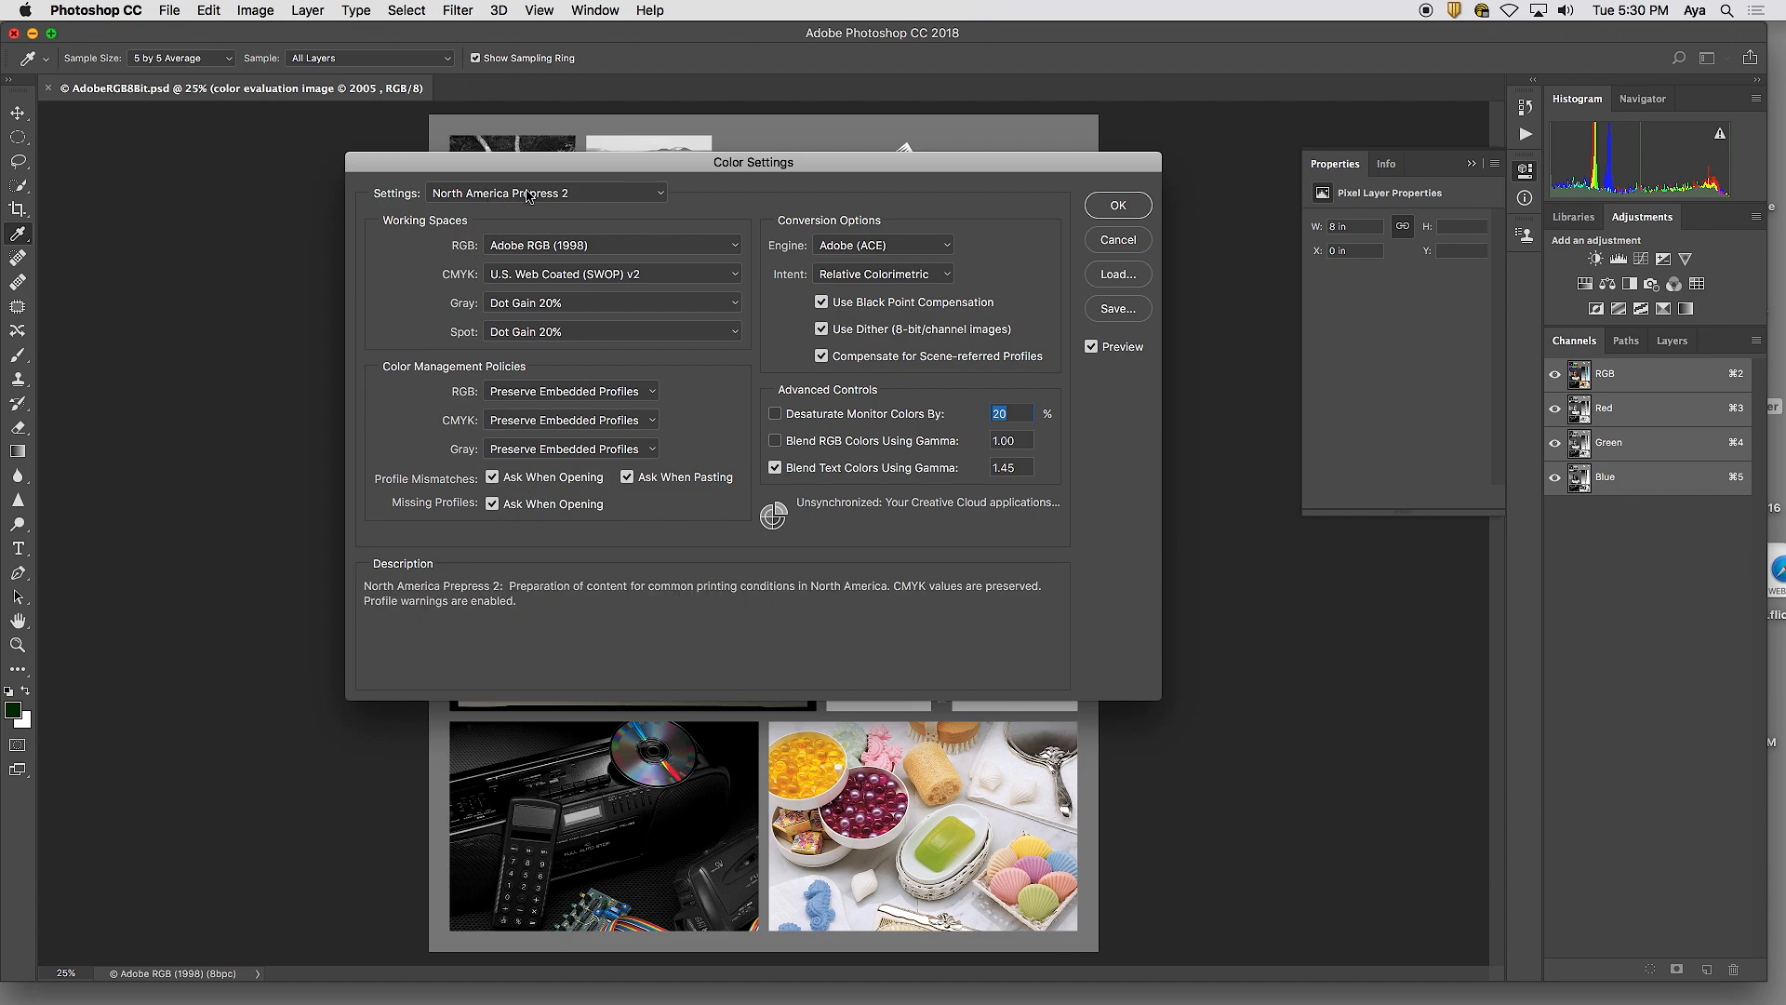
click(659, 196)
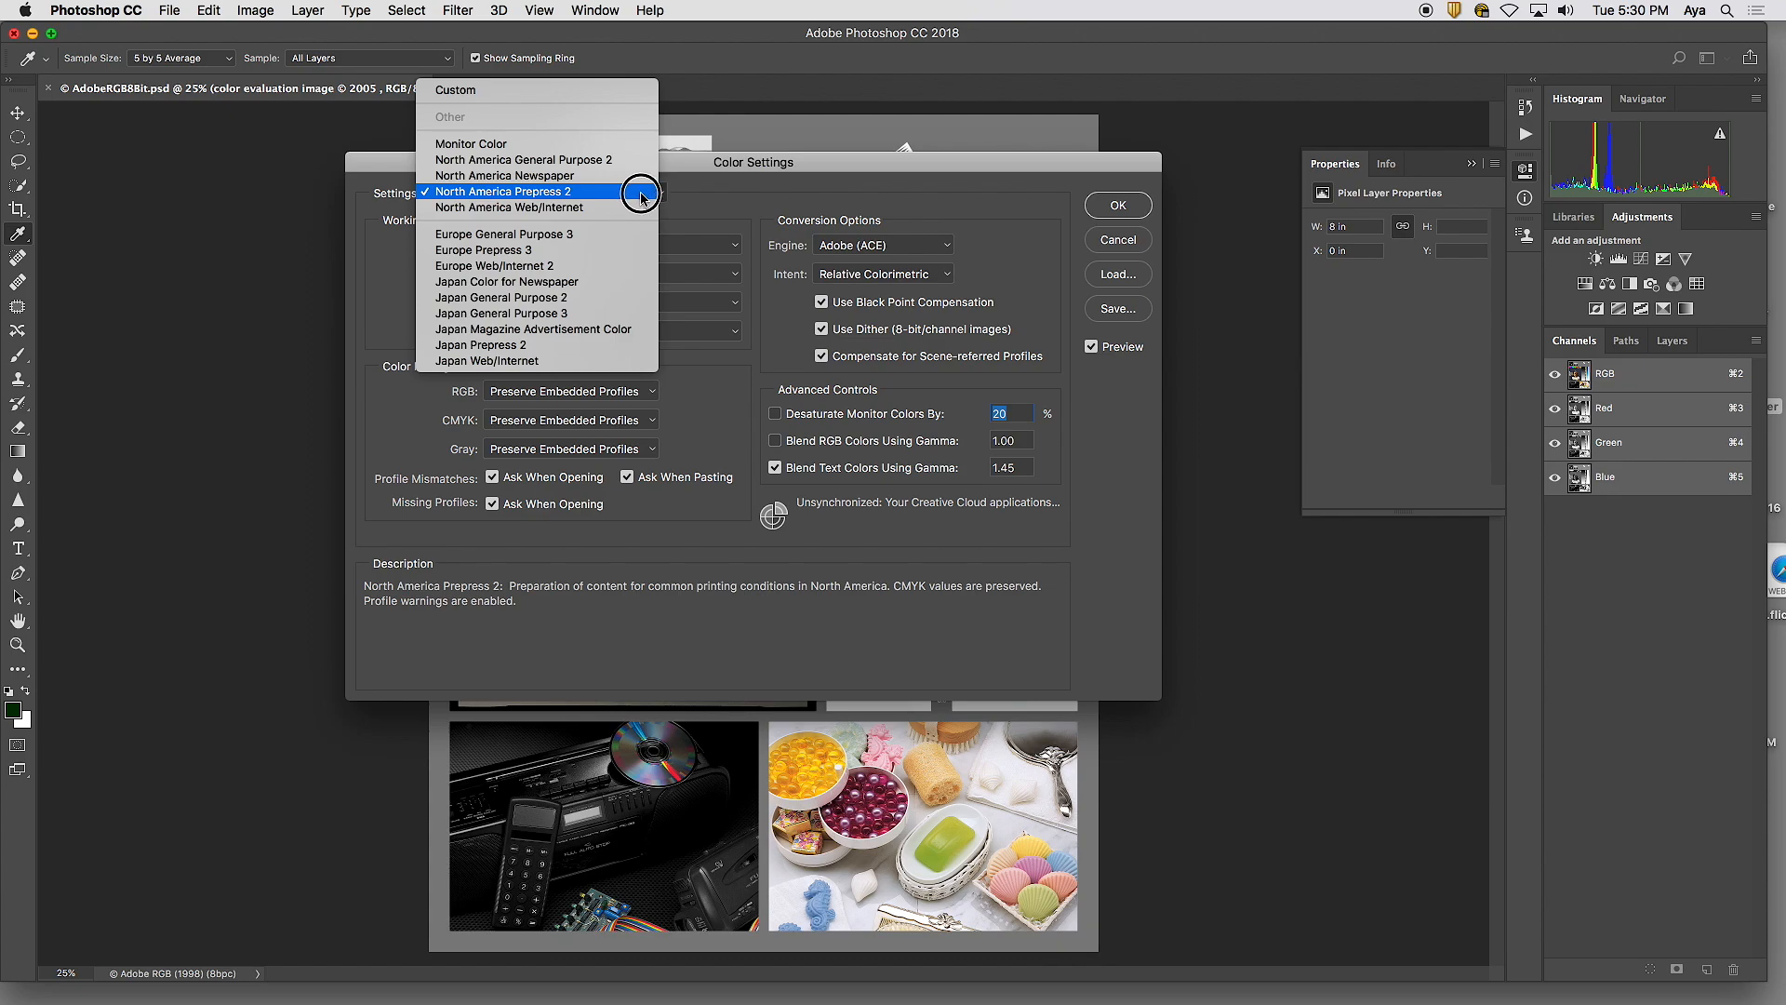
click(642, 192)
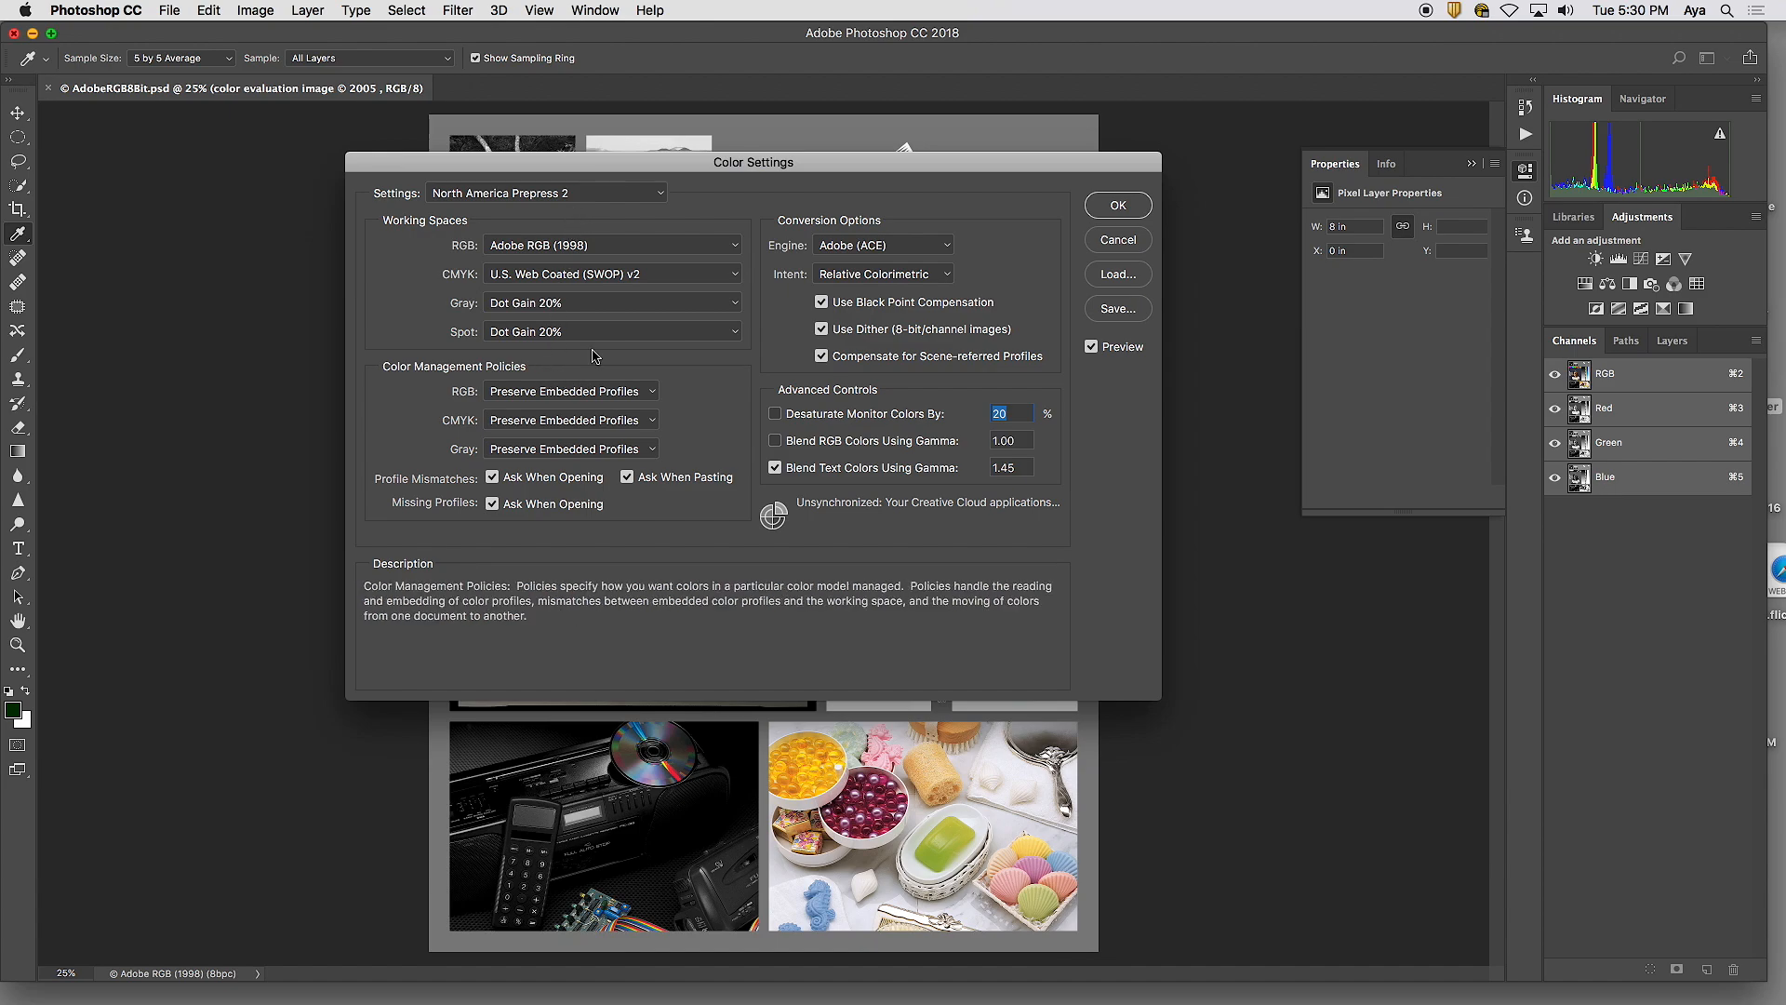
- Set the RGB working space to ProPhoto RGB and apply the color settings
click(581, 247)
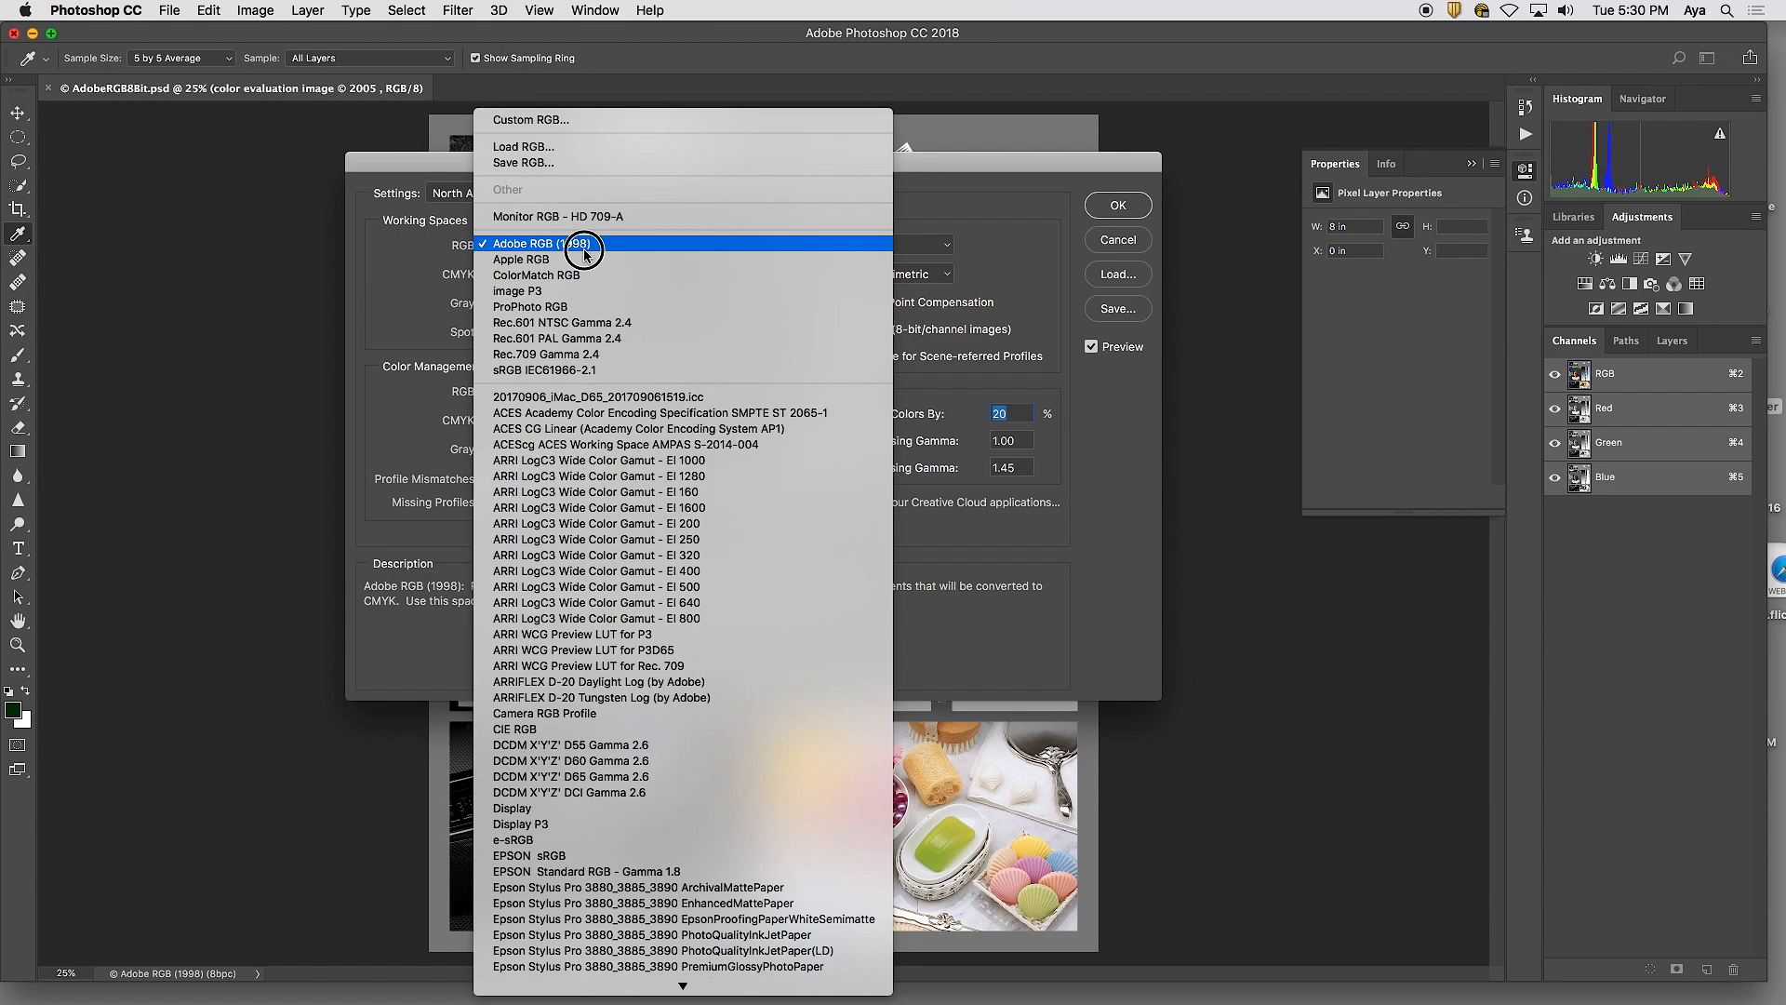
click(586, 309)
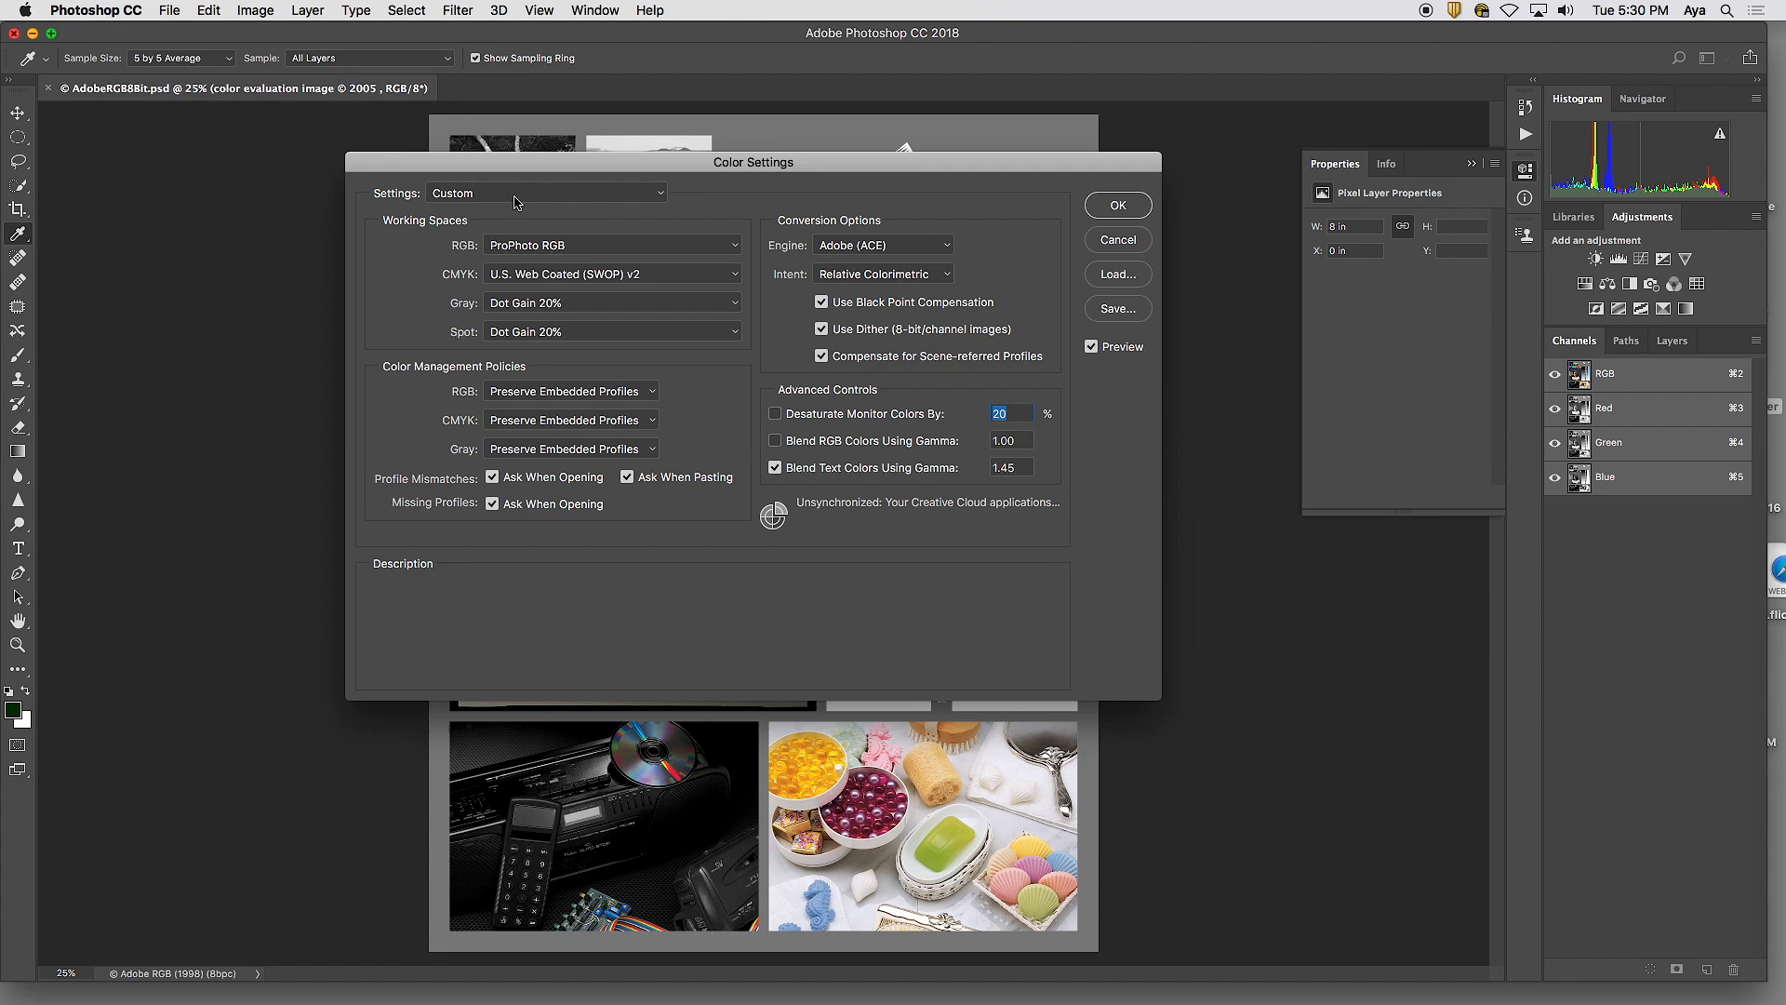
click(516, 196)
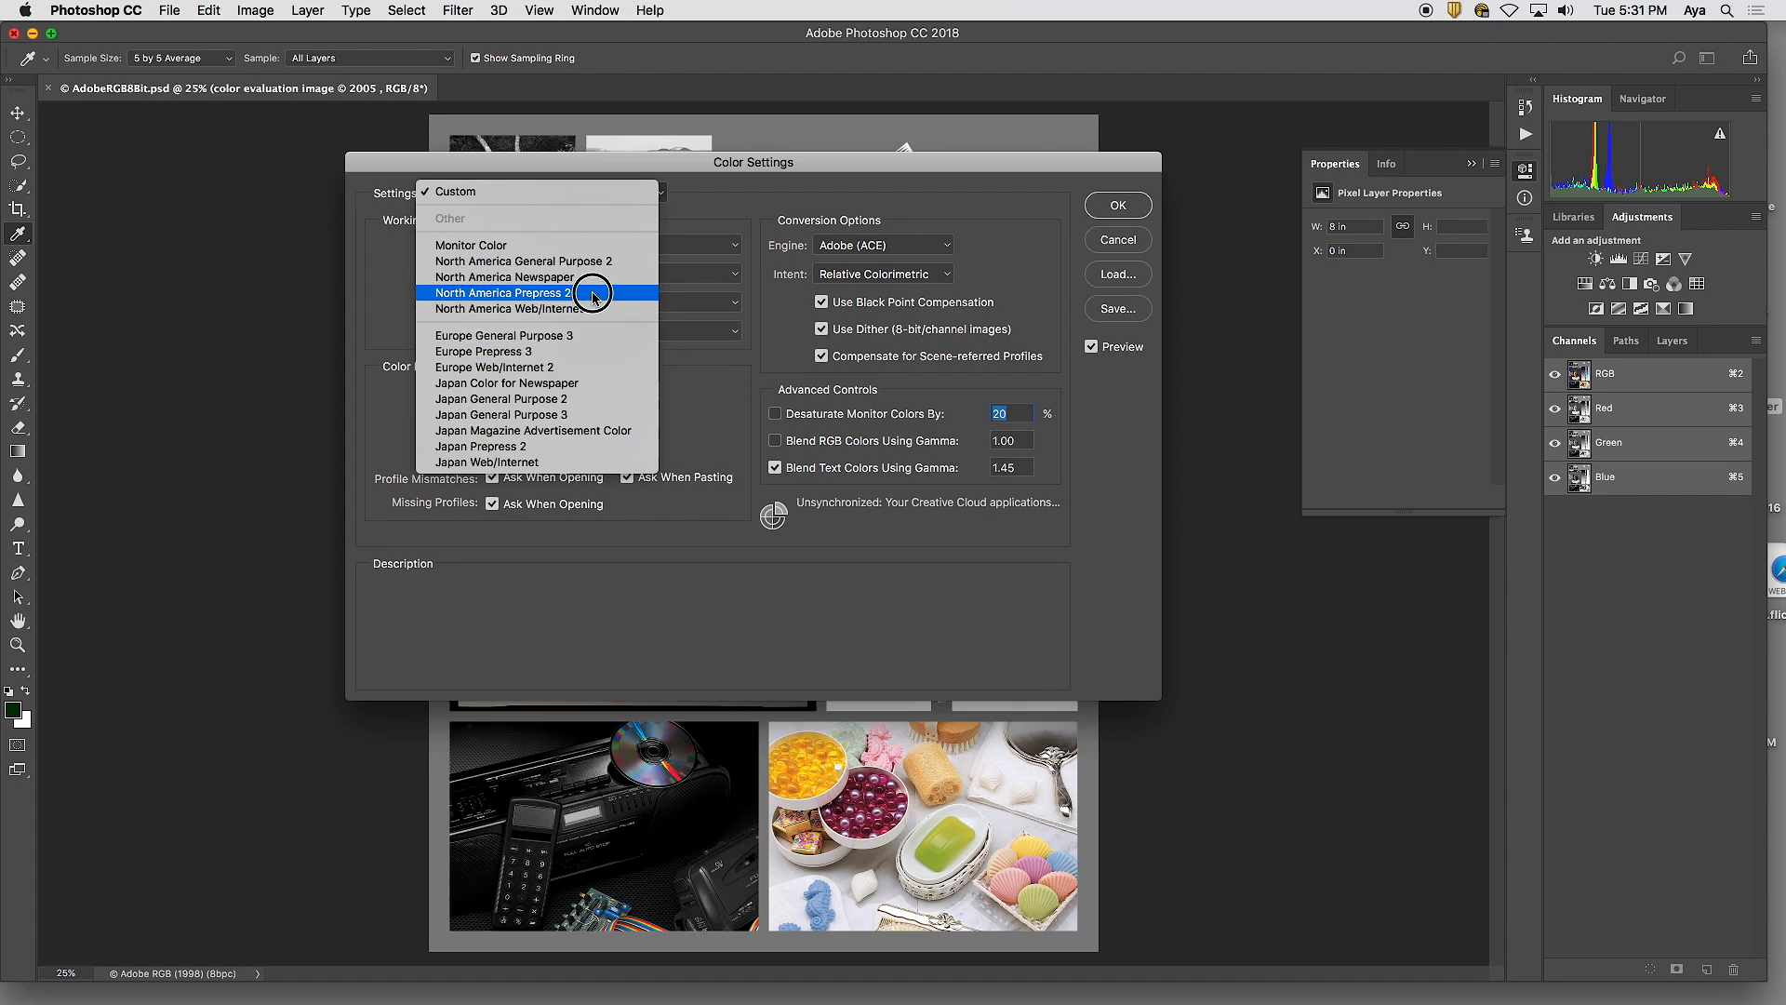
click(752, 297)
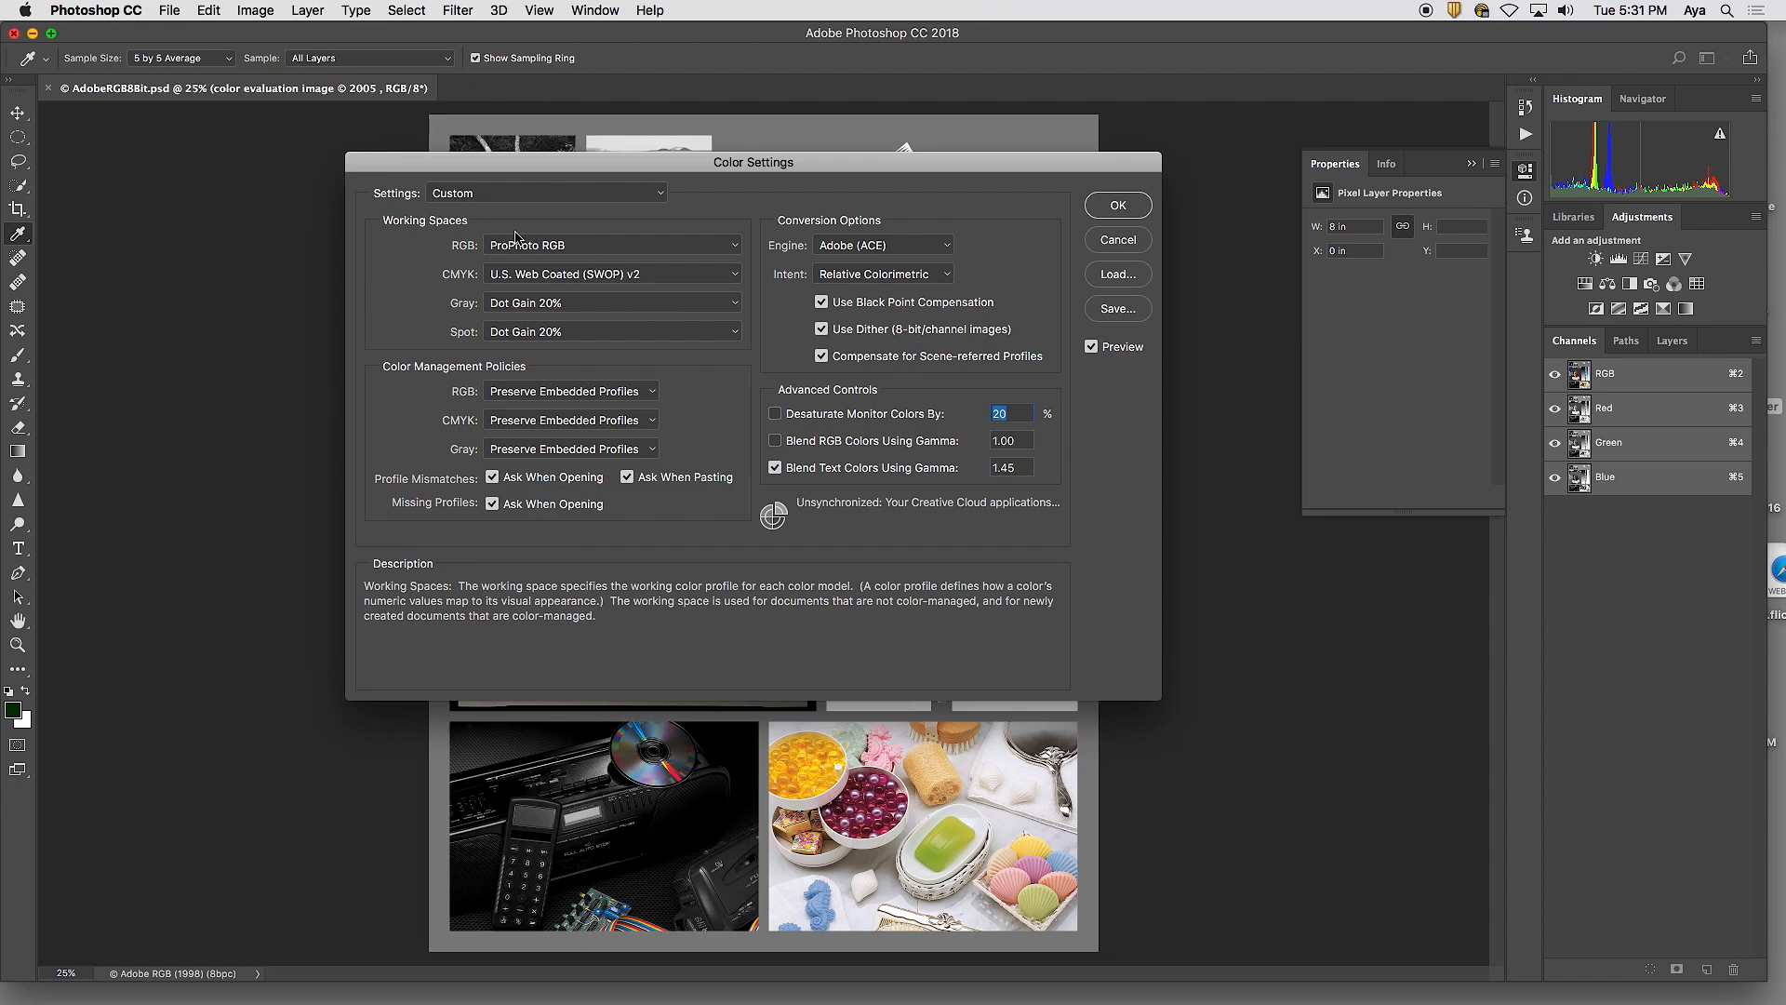
click(561, 250)
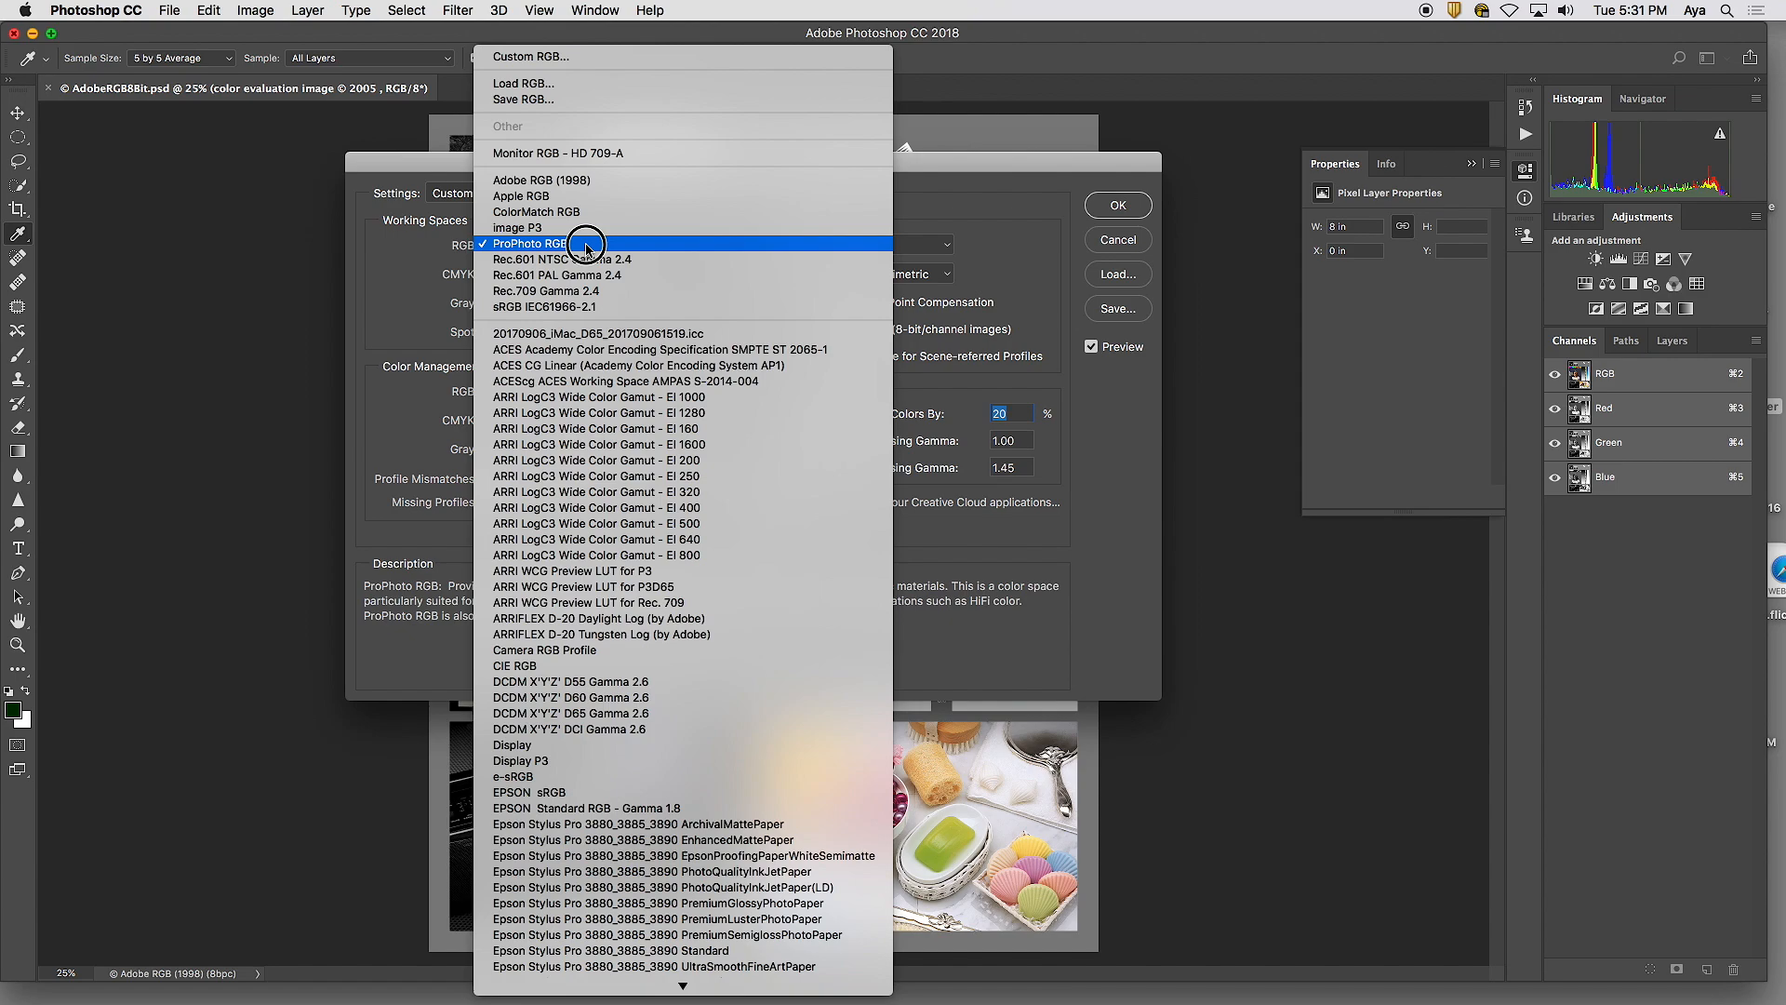
click(587, 248)
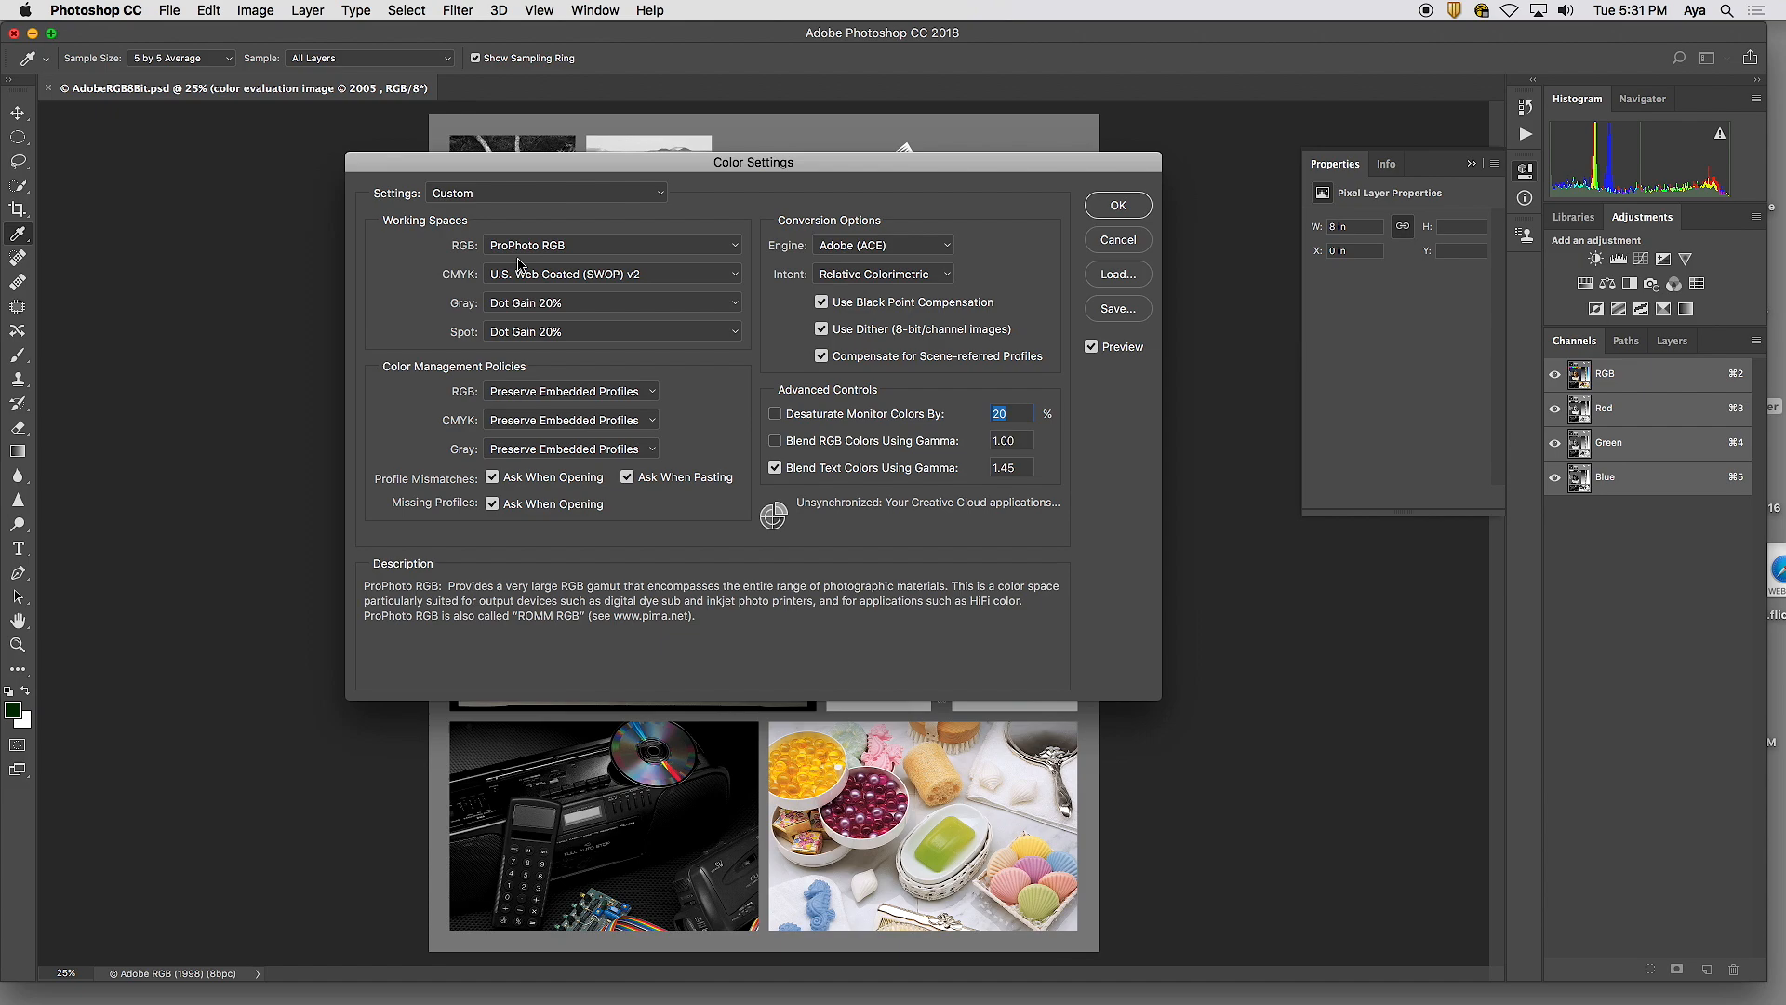
click(559, 246)
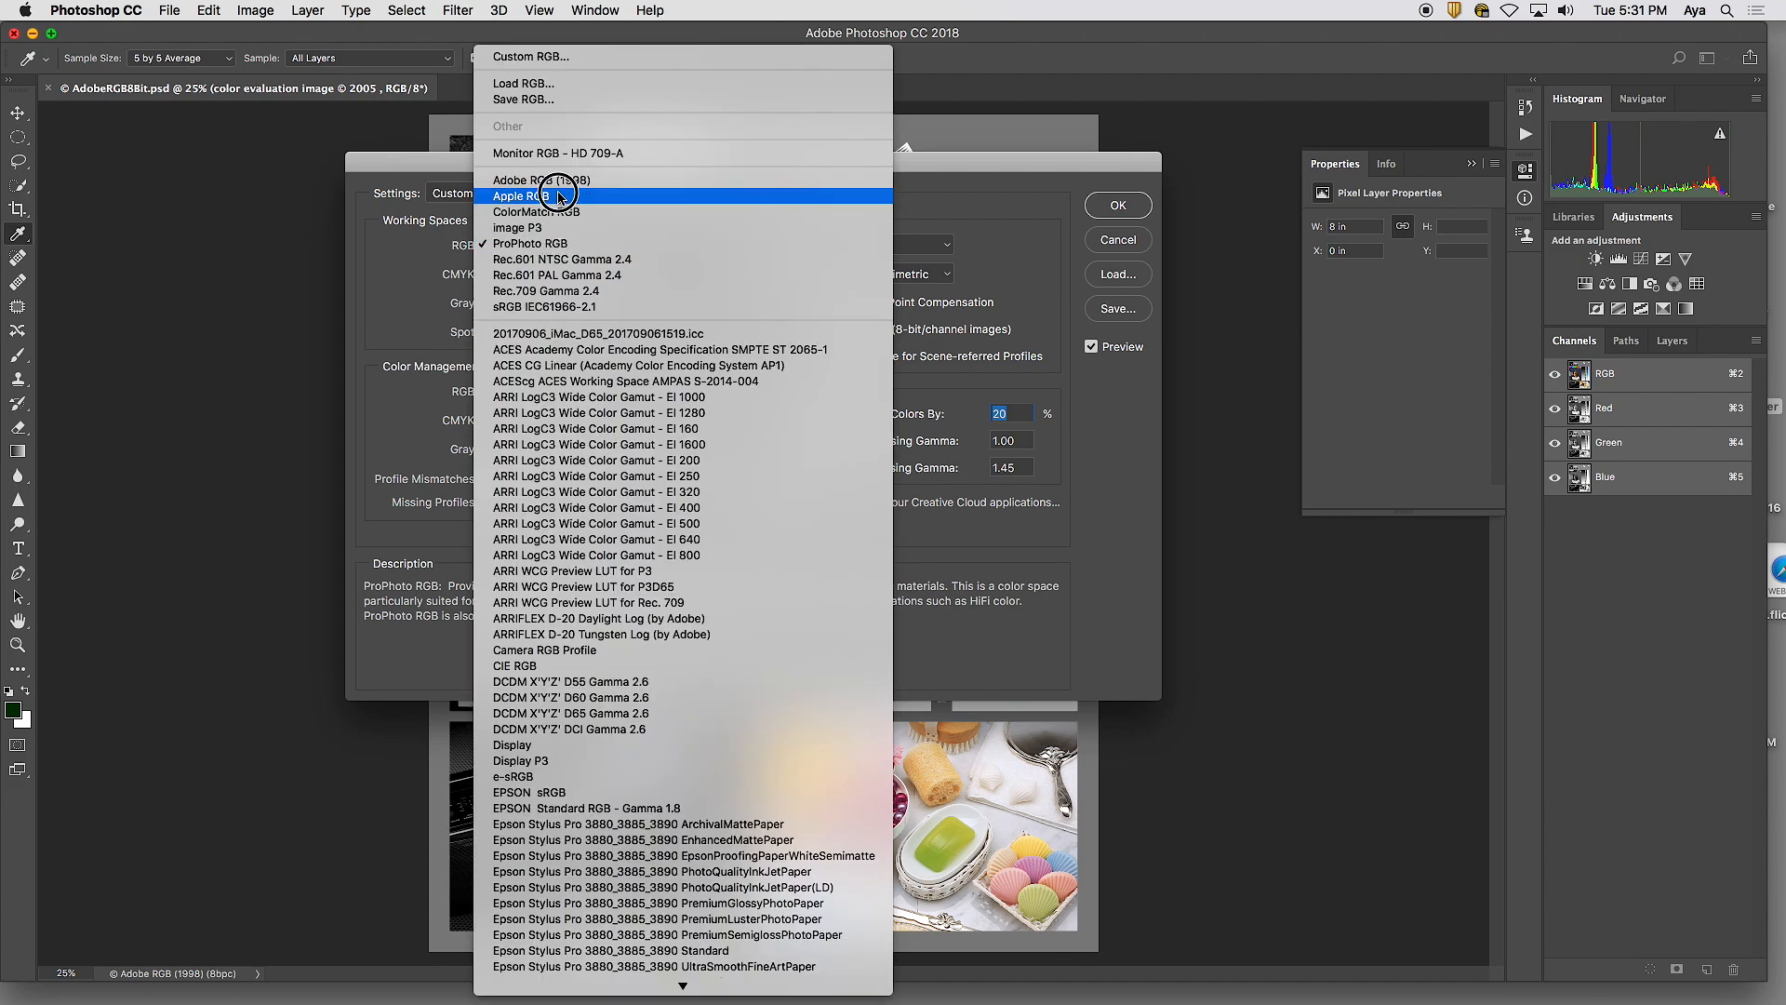
click(440, 239)
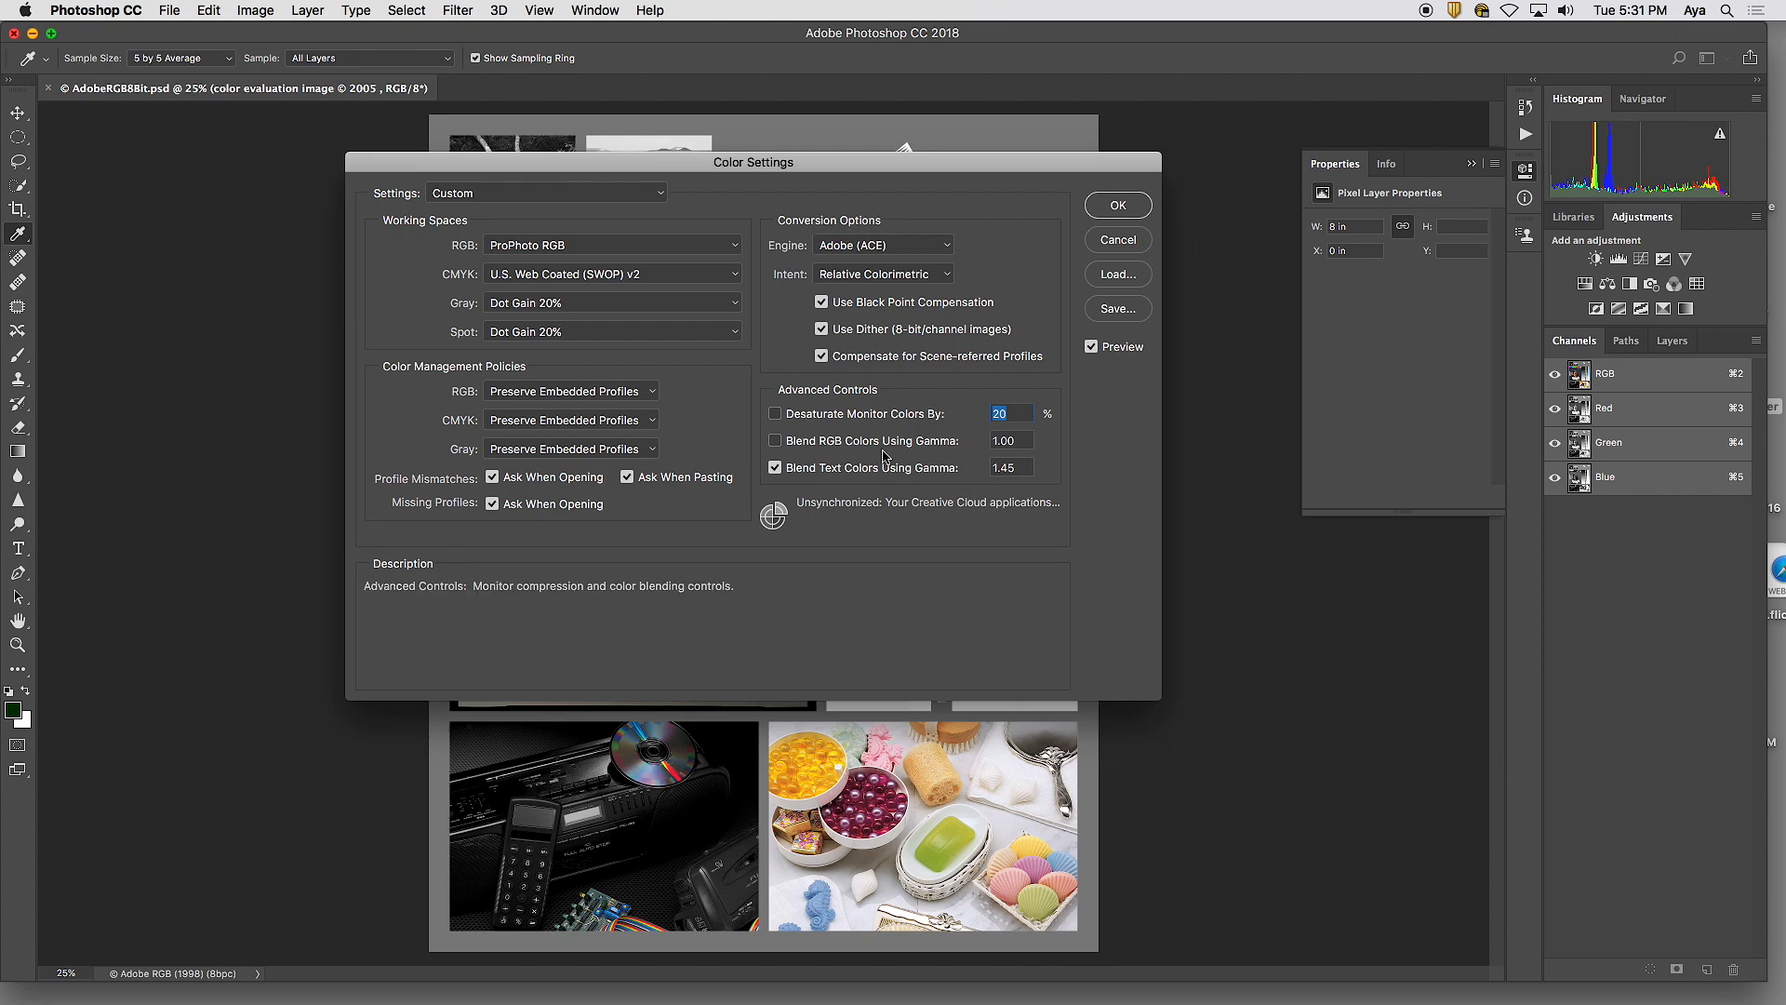
click(1119, 206)
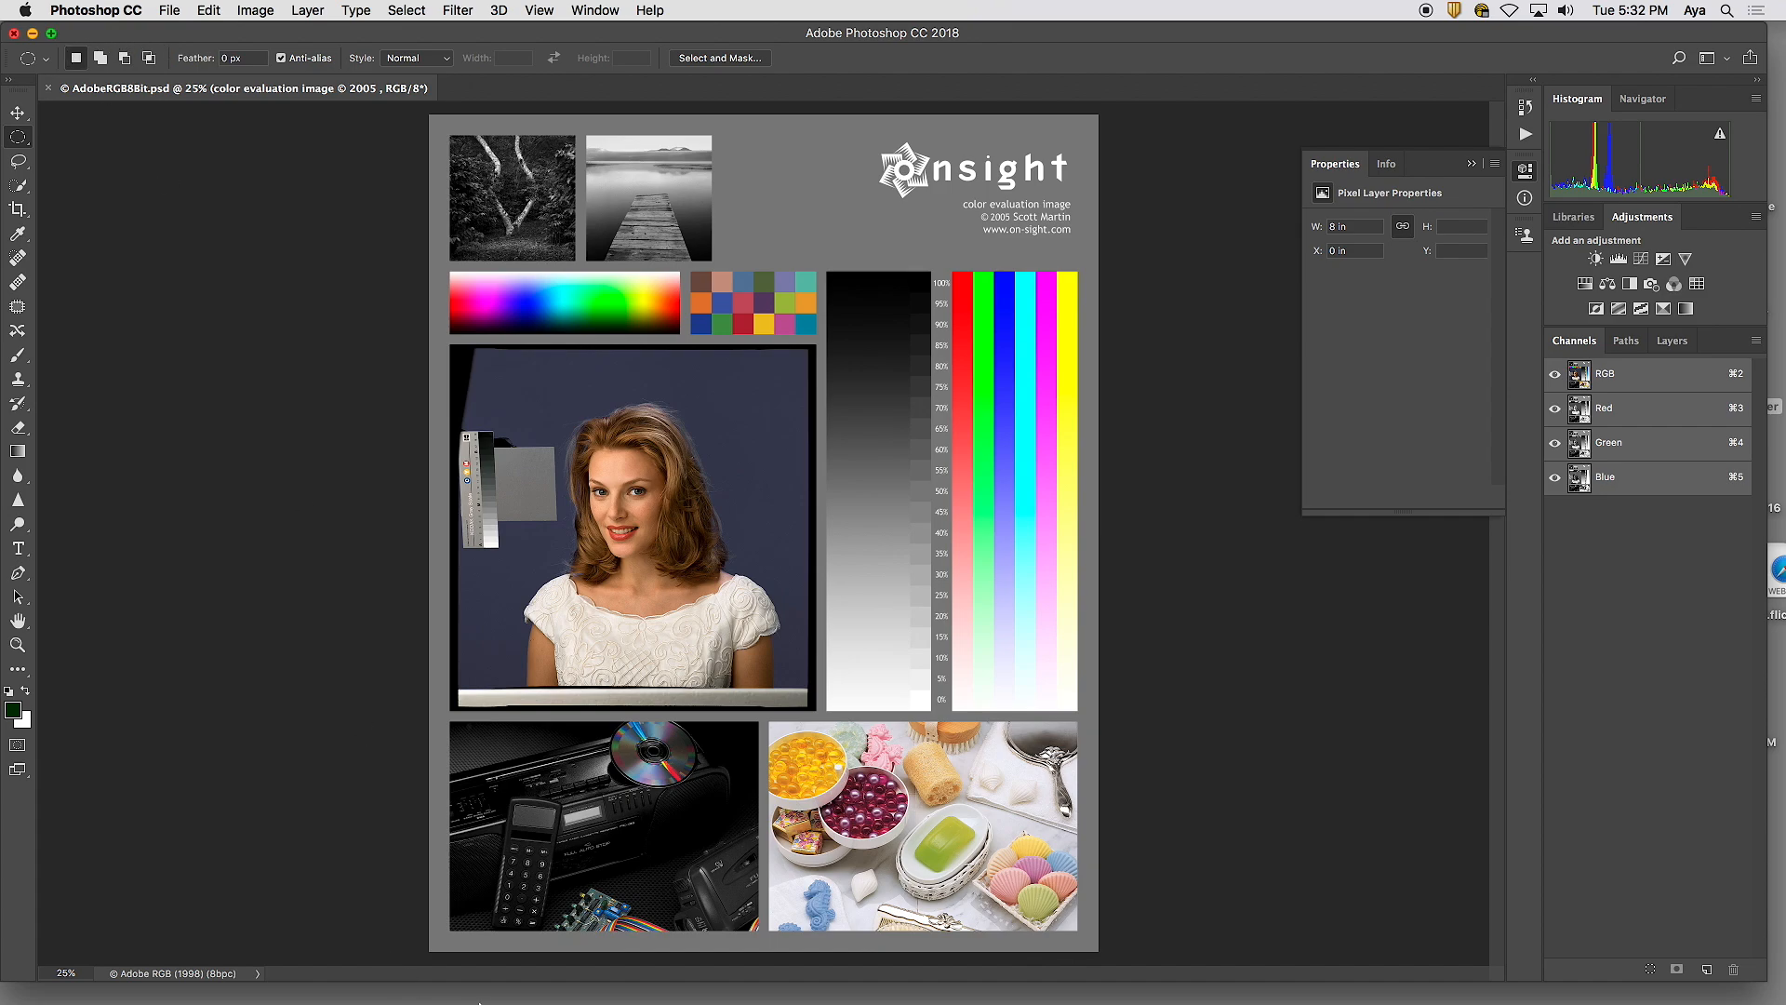
- Narrow the Photoshop window, switch to Finder, and open No_ICC.psd from the For demo folder with Leave as is (don't color manage)
drag(1765, 985, 1294, 989)
click(1489, 586)
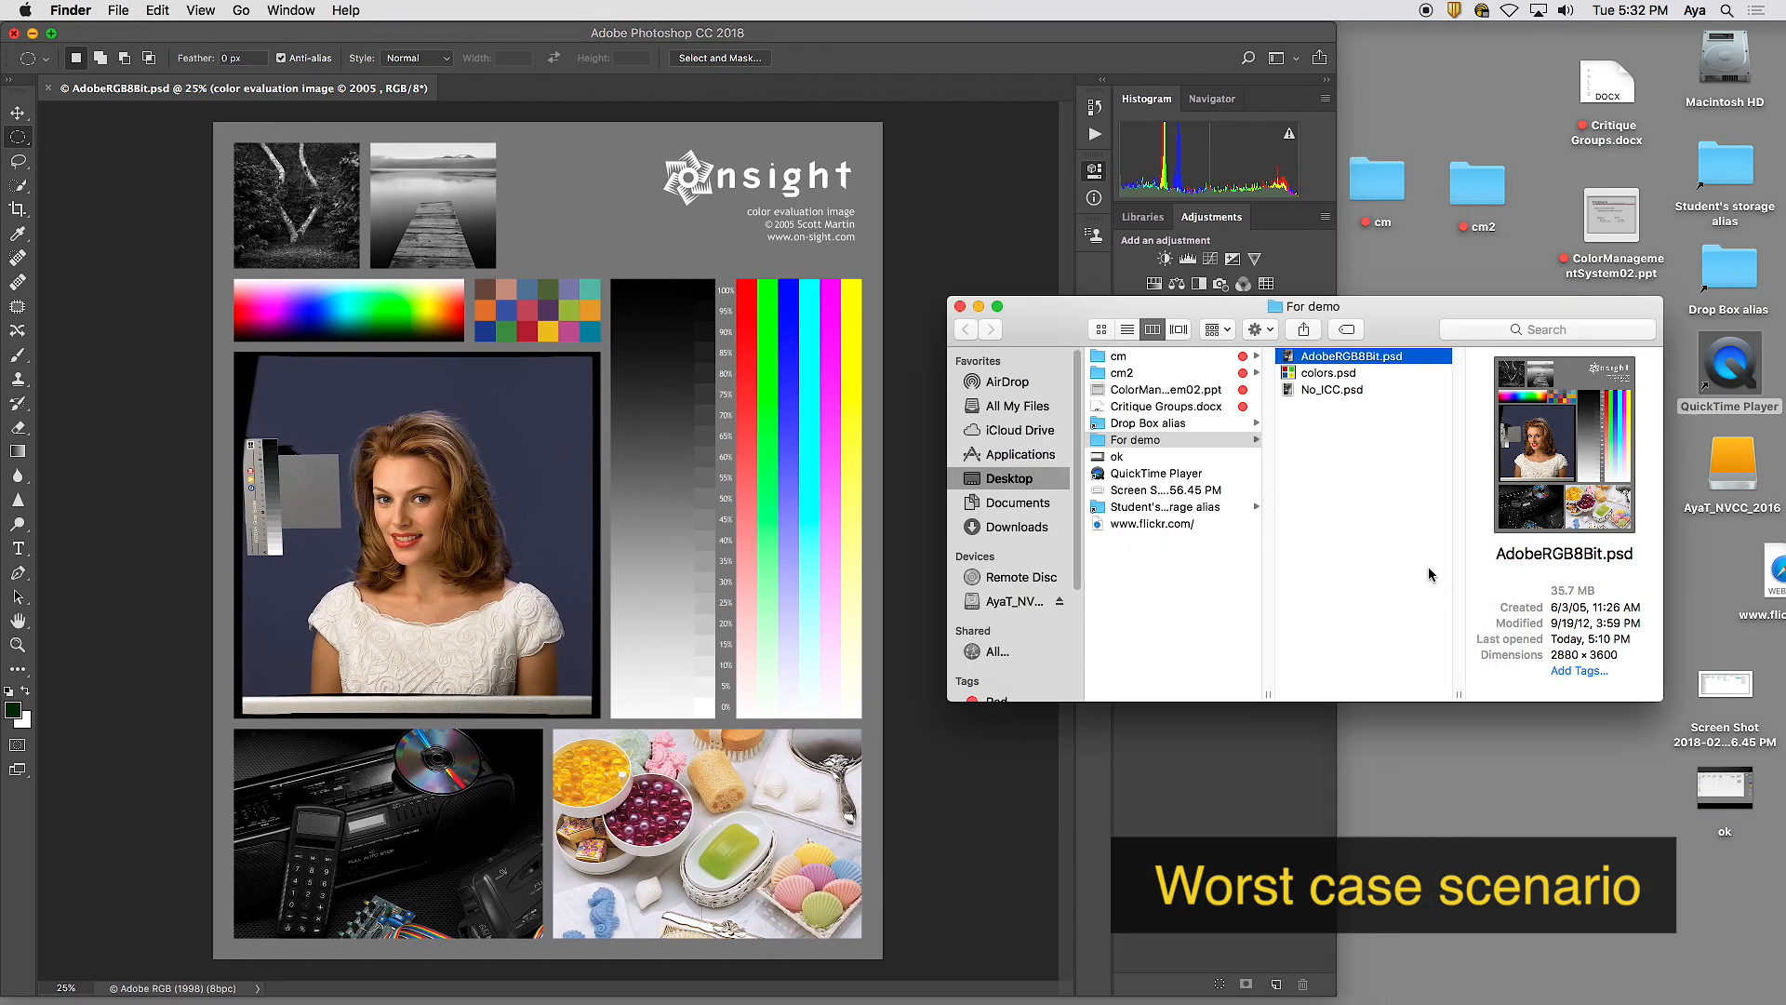
click(1351, 392)
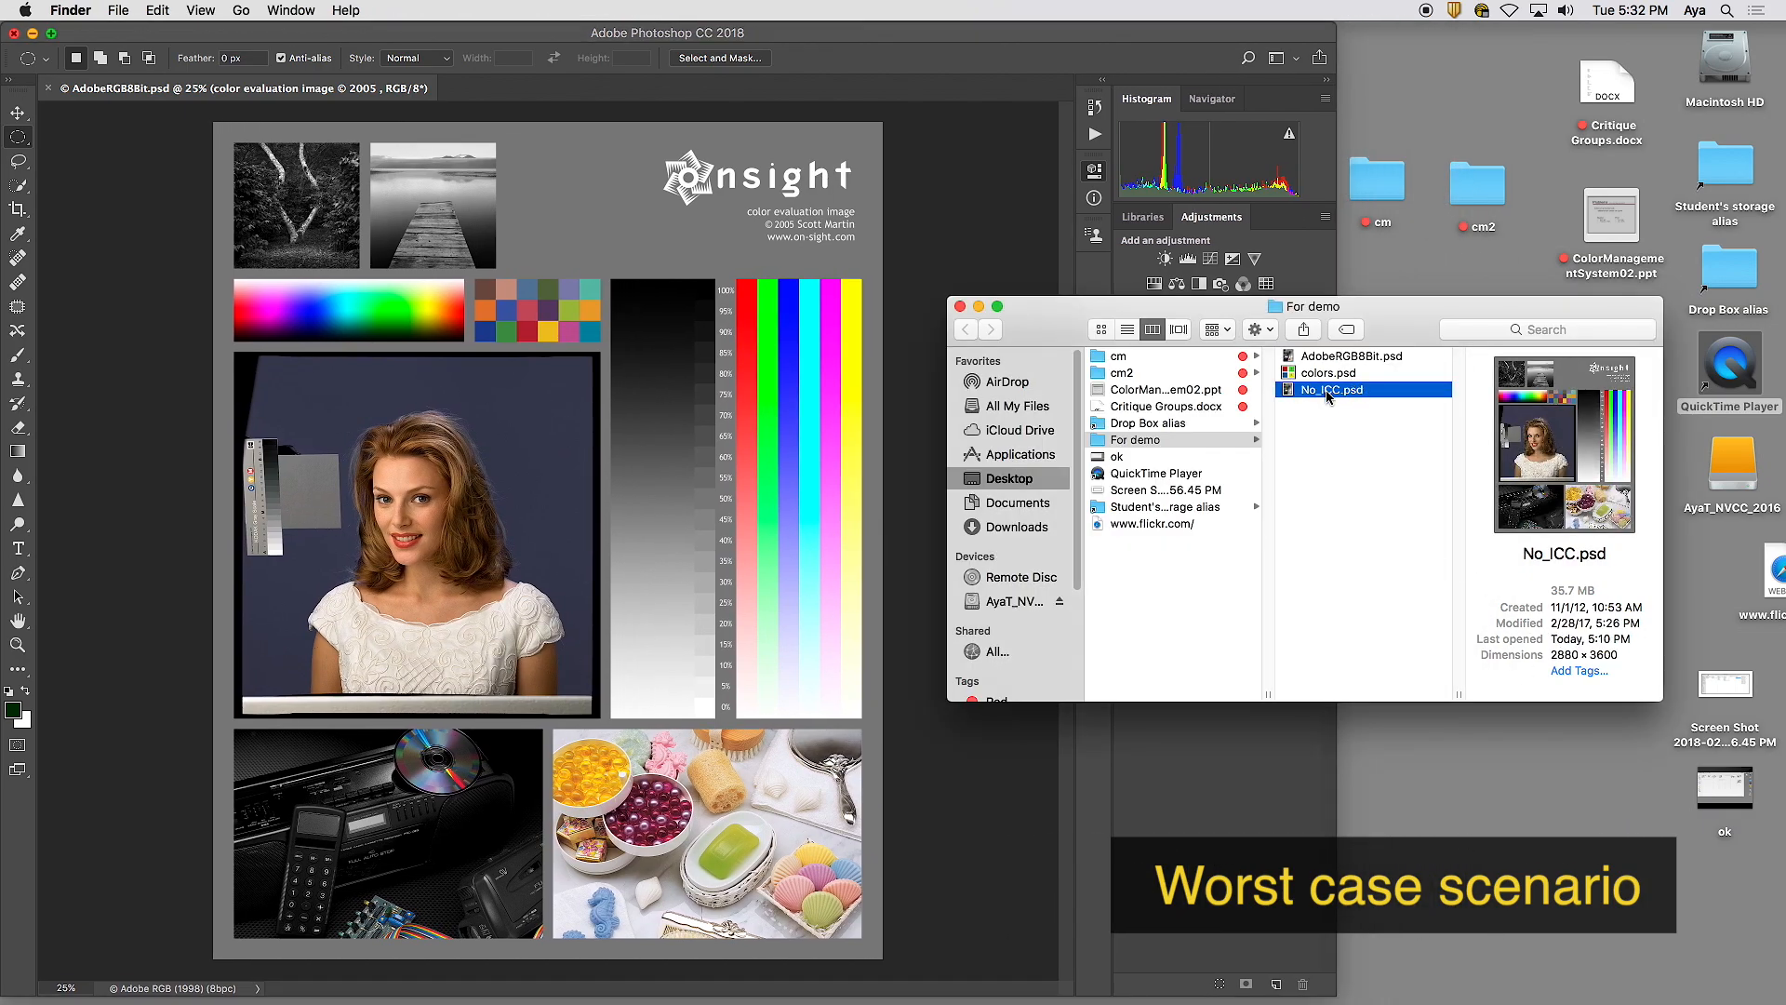
double_click(1329, 390)
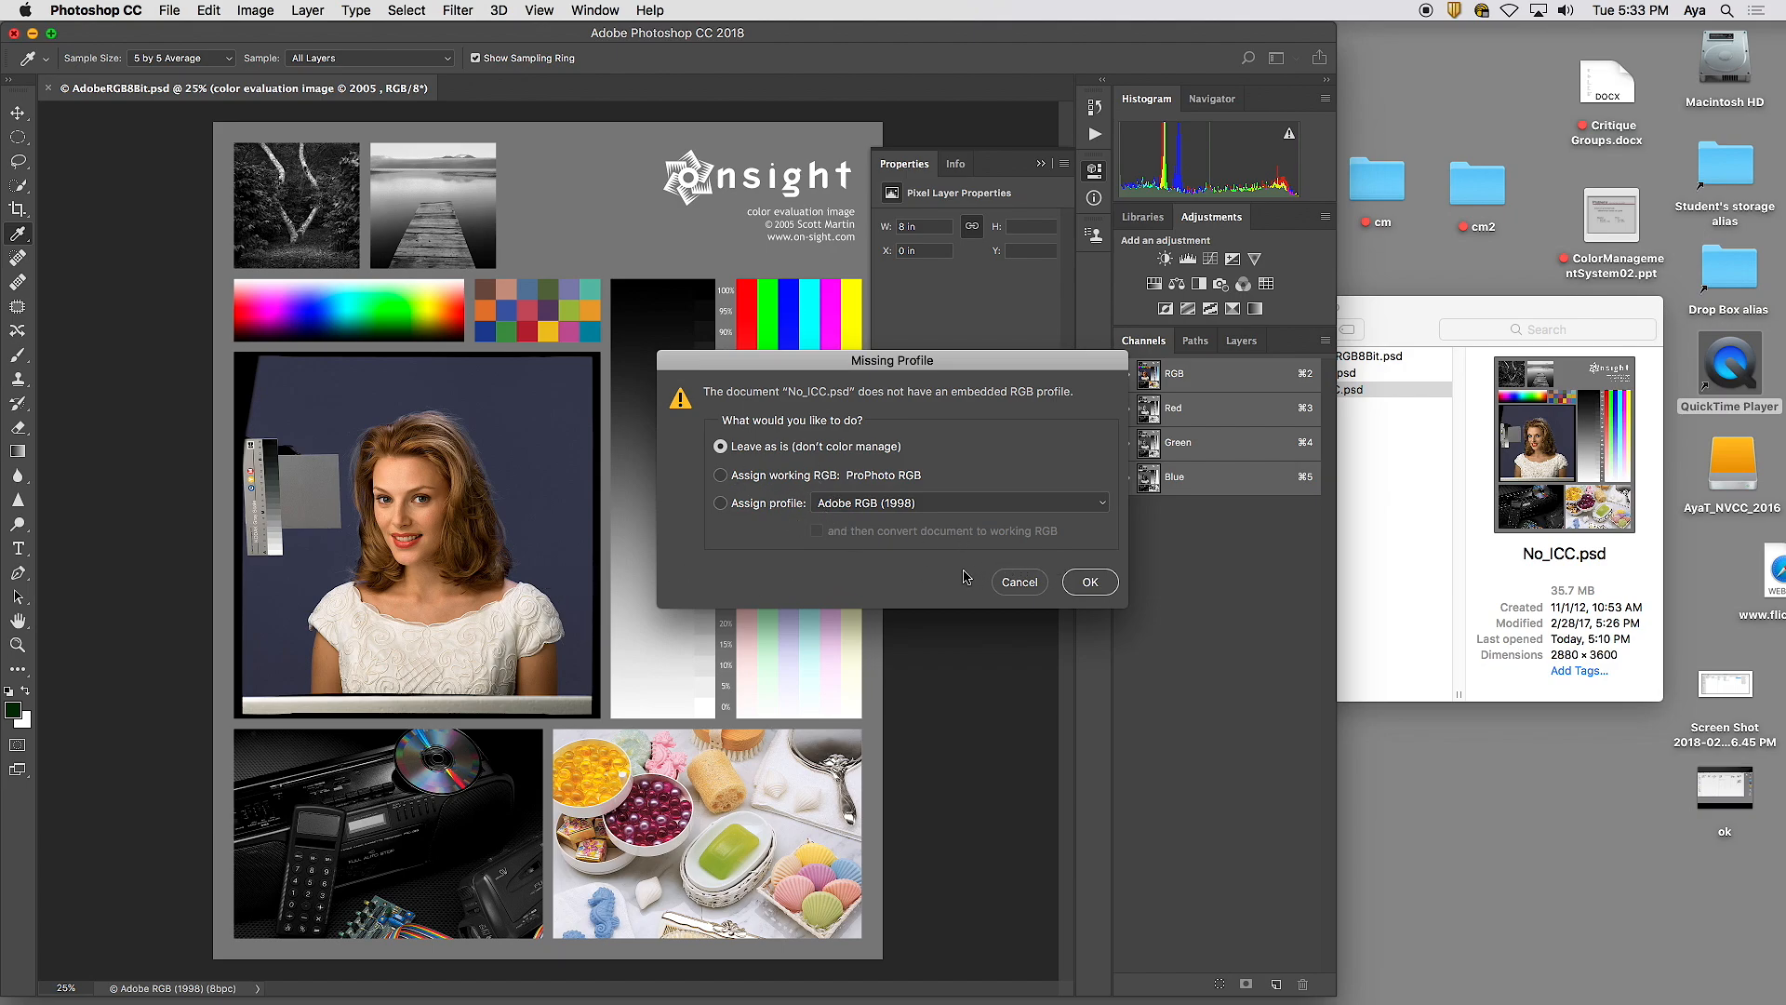
drag(958, 361, 953, 148)
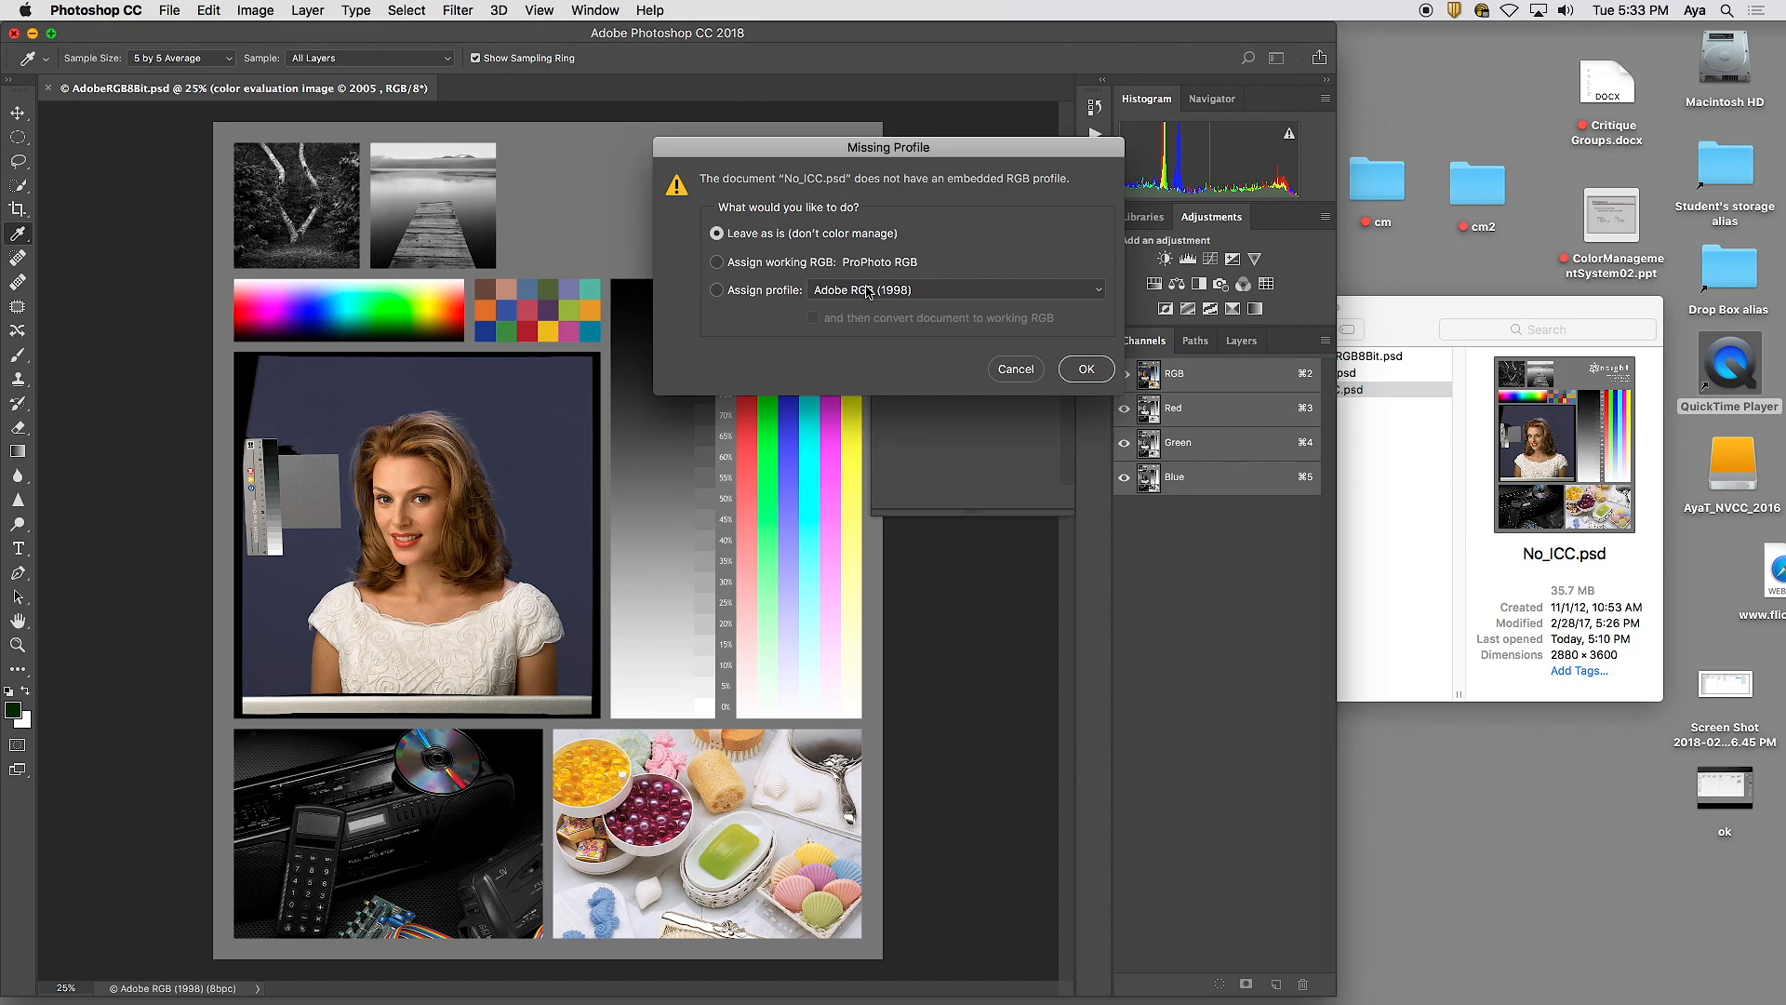
click(1083, 376)
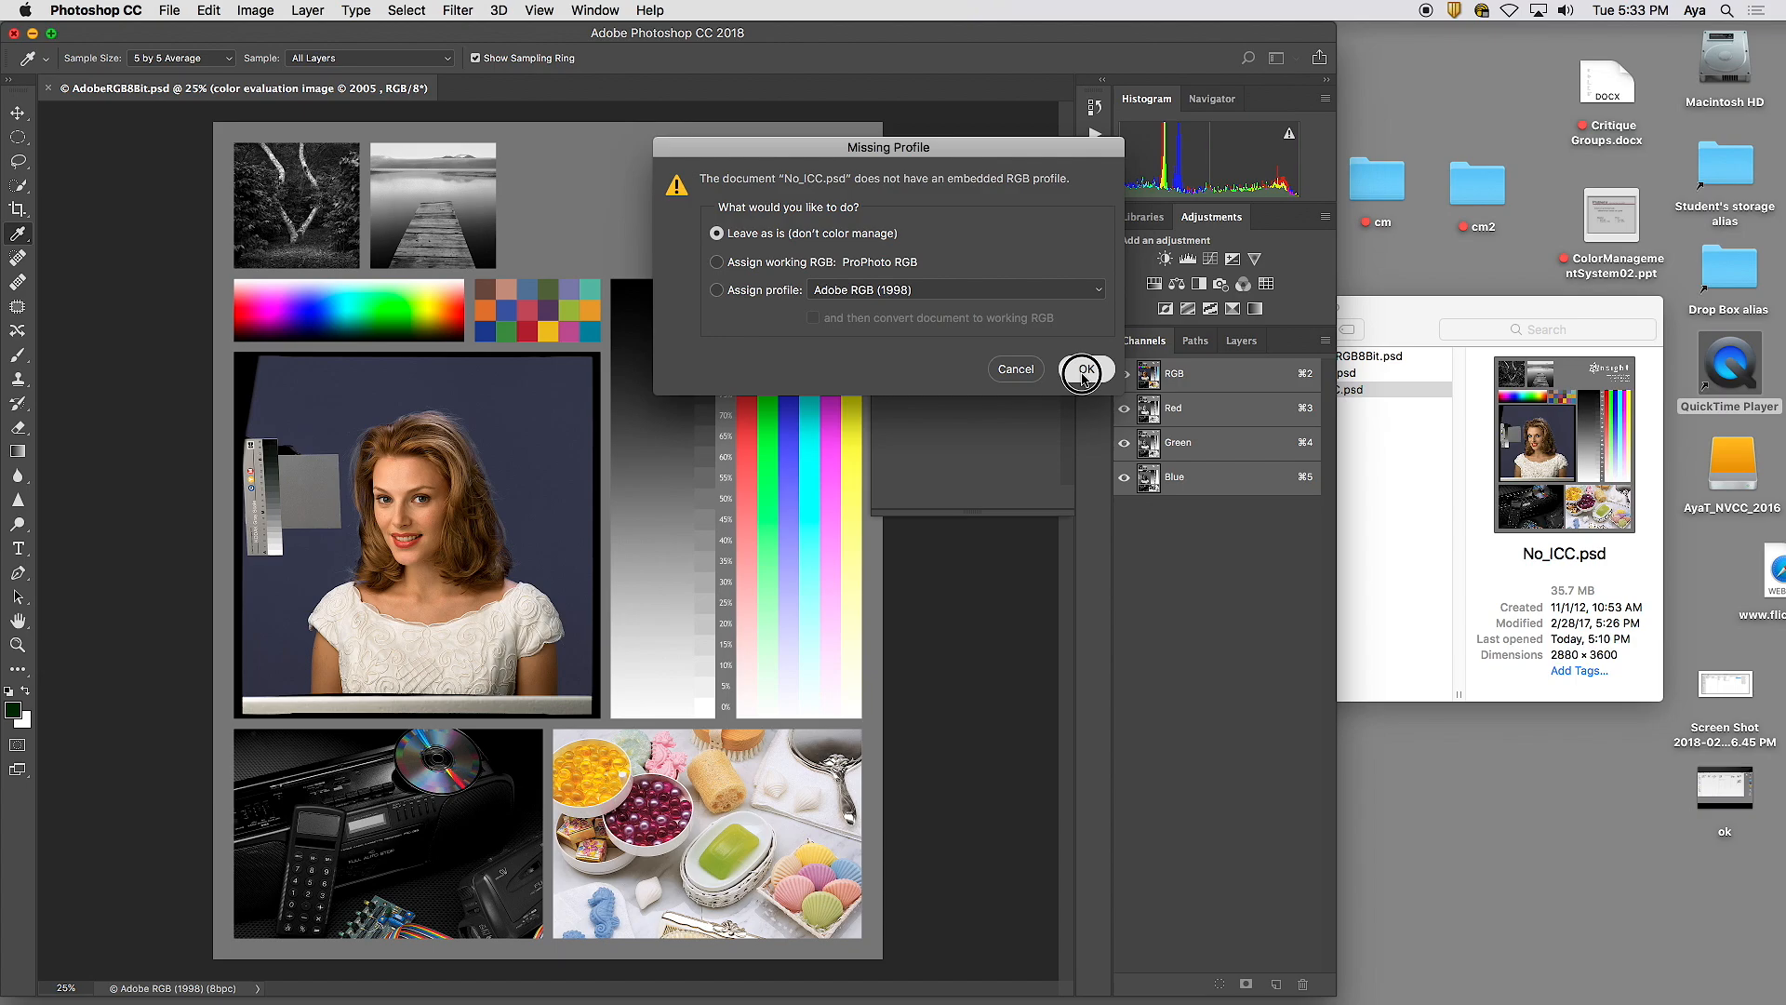
- Arrange No_ICC.psd and AdobeRGB8Bit.psd side by side in a 2-up Vertical layout
key(m)
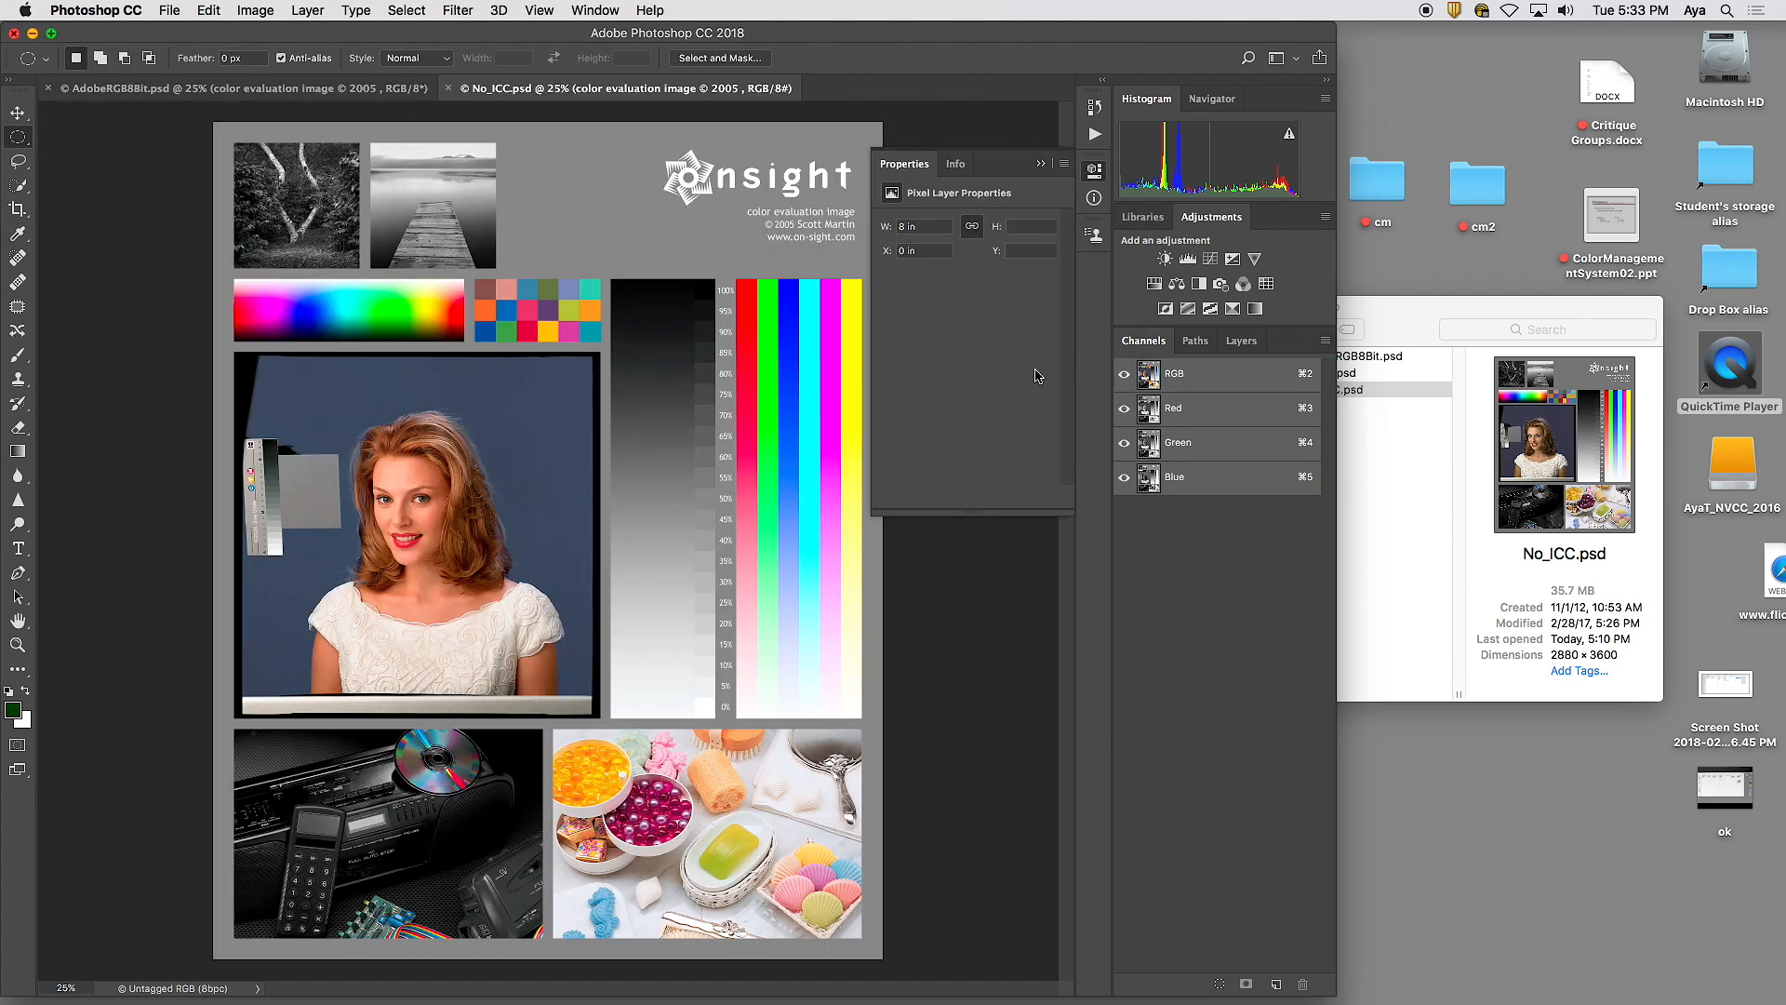
click(611, 10)
click(627, 53)
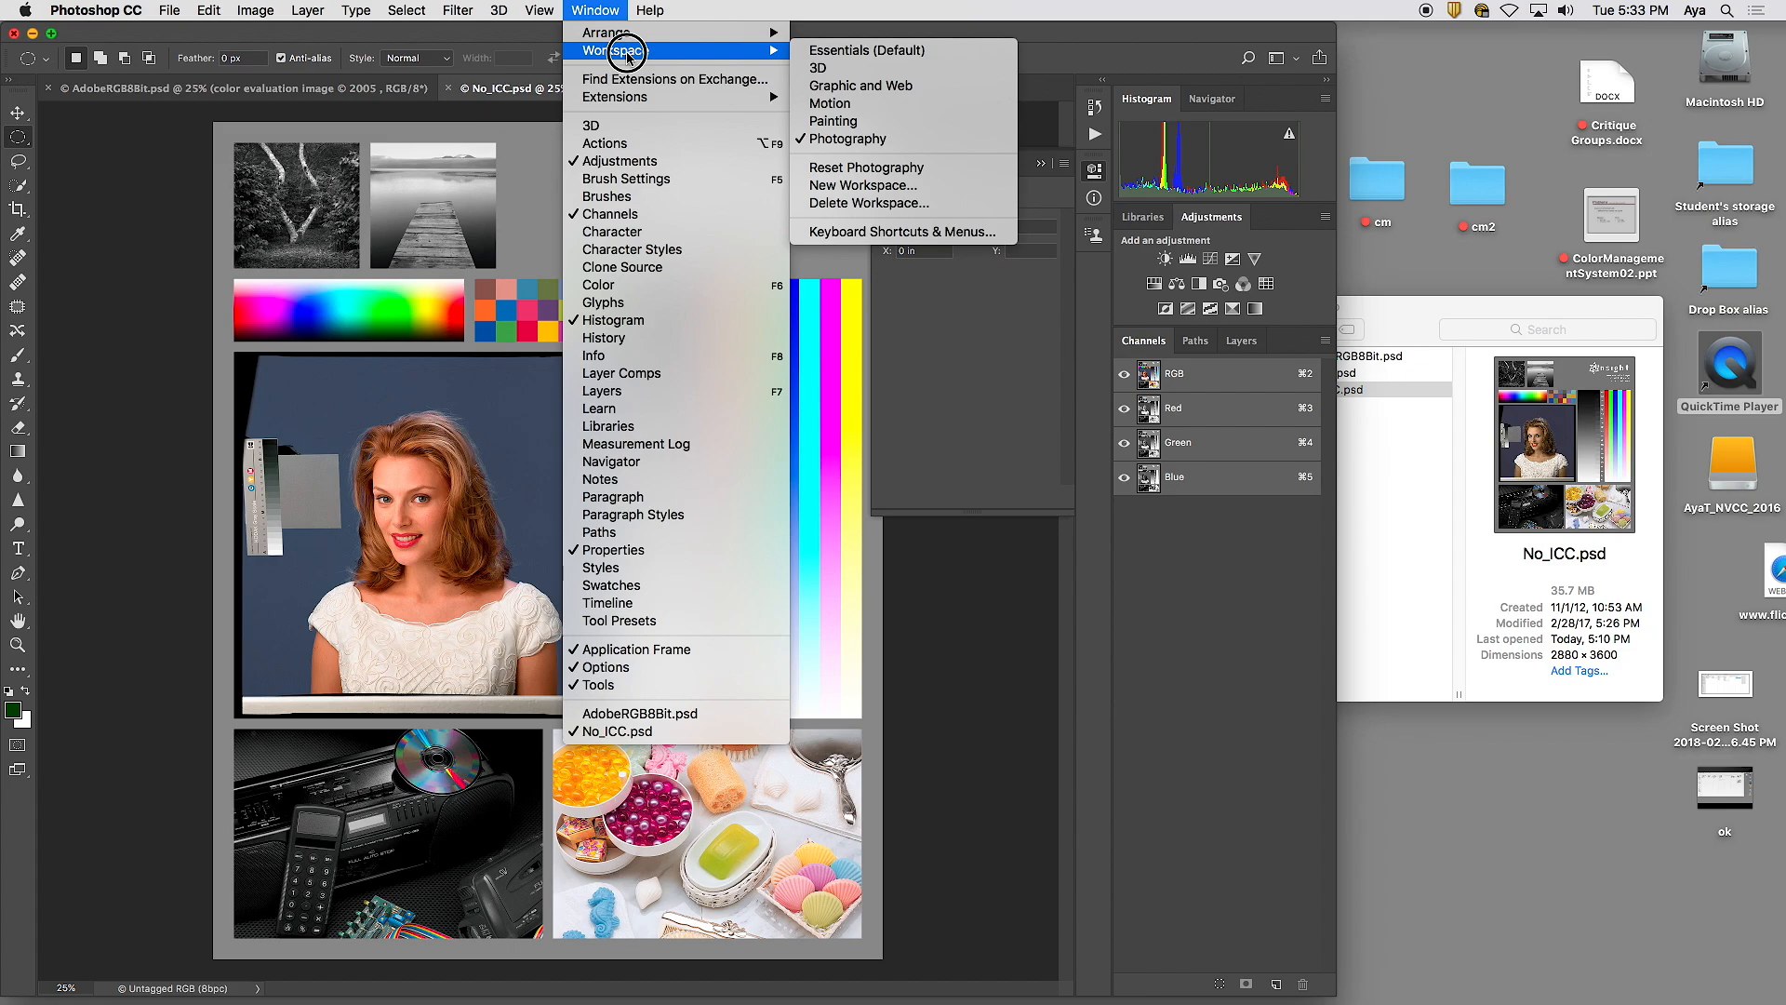
mouse_move(638, 41)
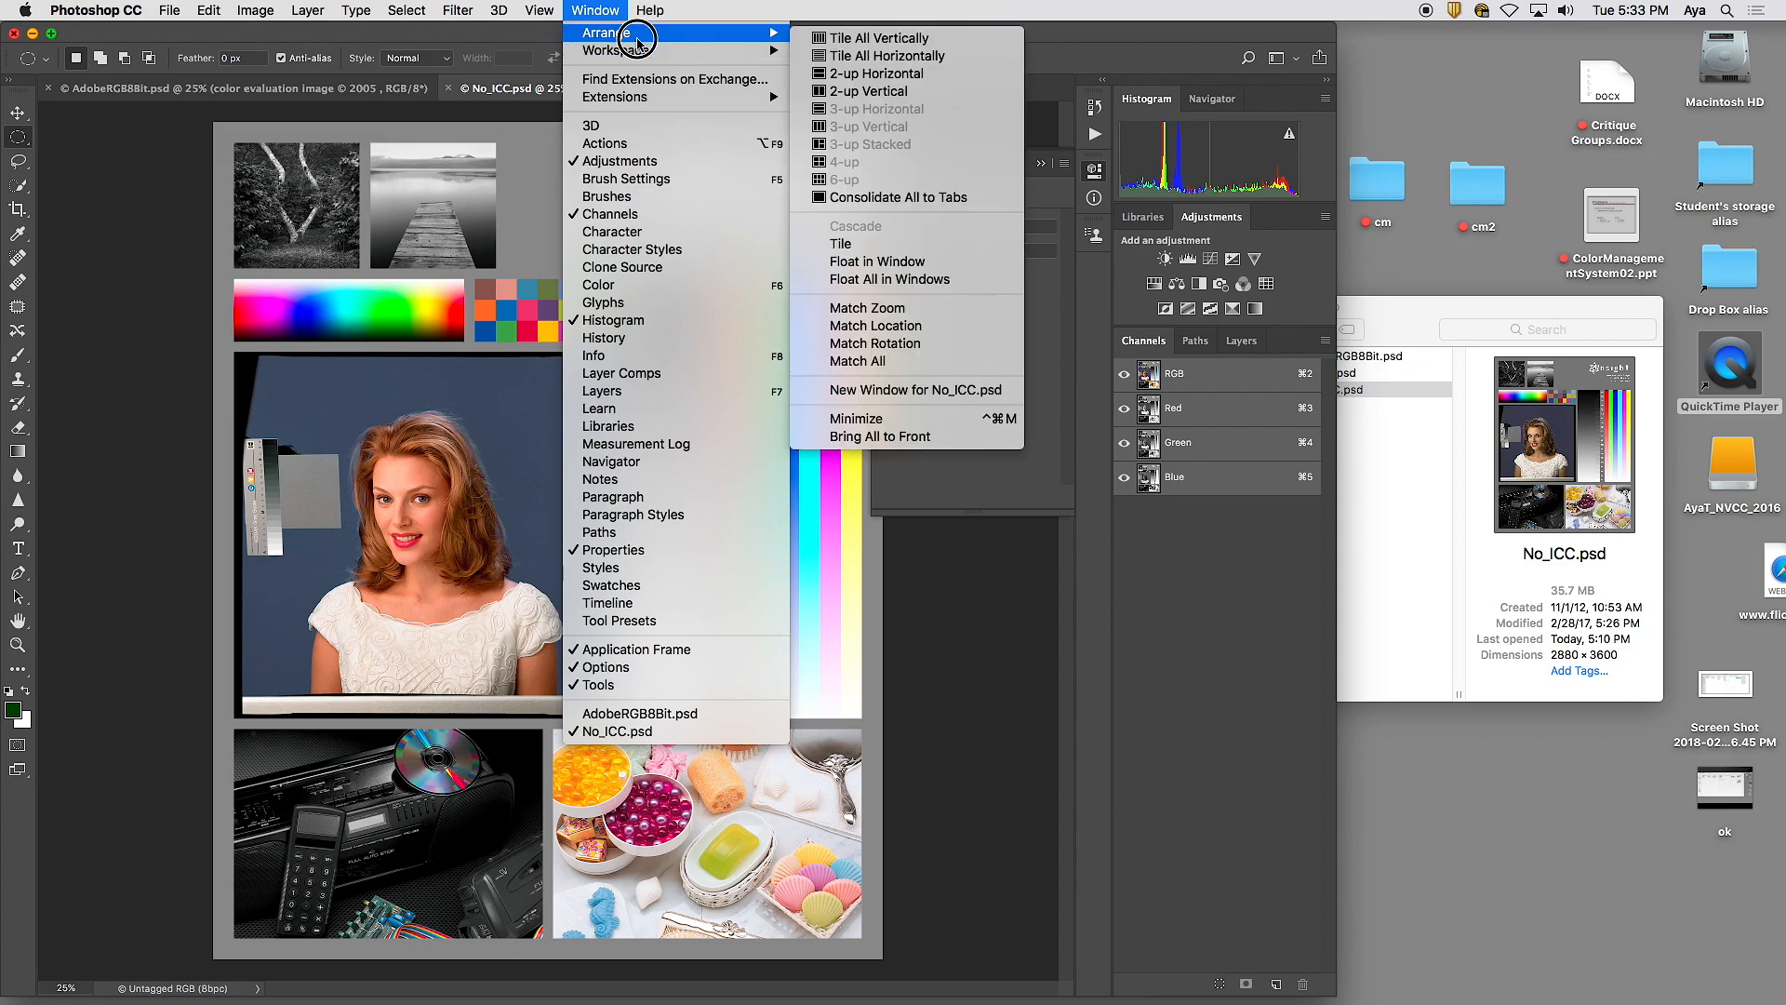
click(870, 93)
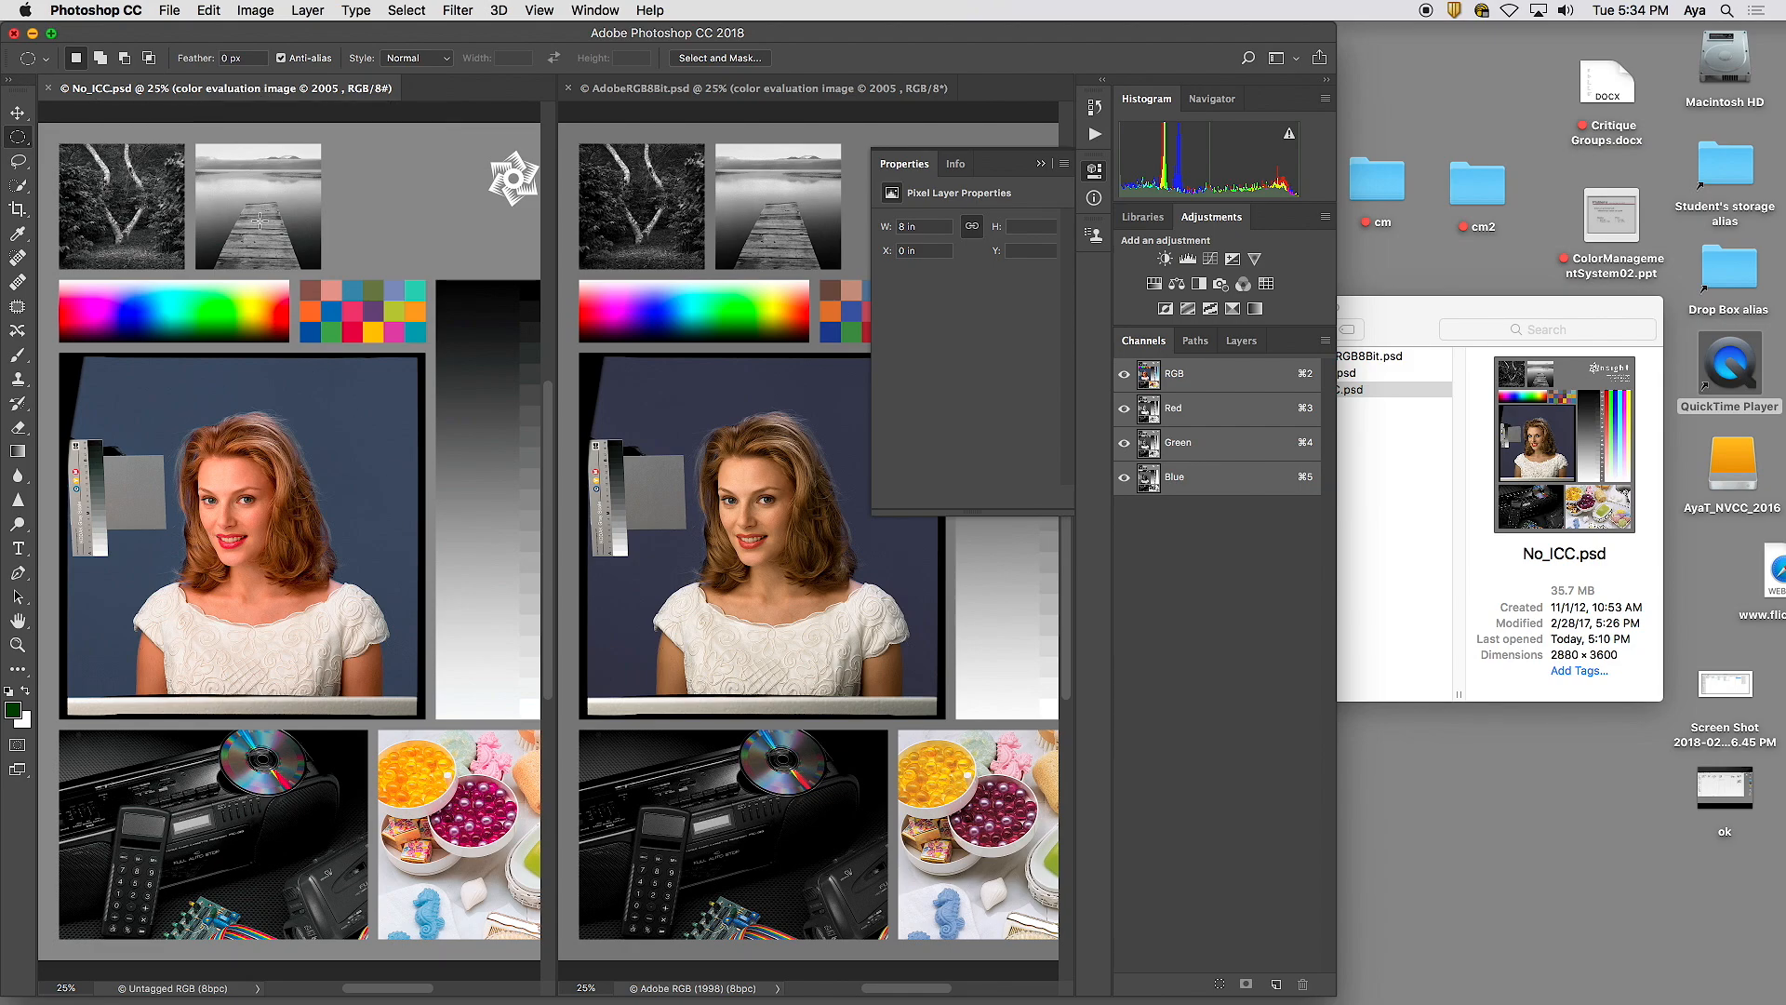
- Start Assign Profile for No_ICC.psd, accept the layer appearance warning, move the dialog clear of the portraits, and select Adobe RGB (1998)
click(204, 10)
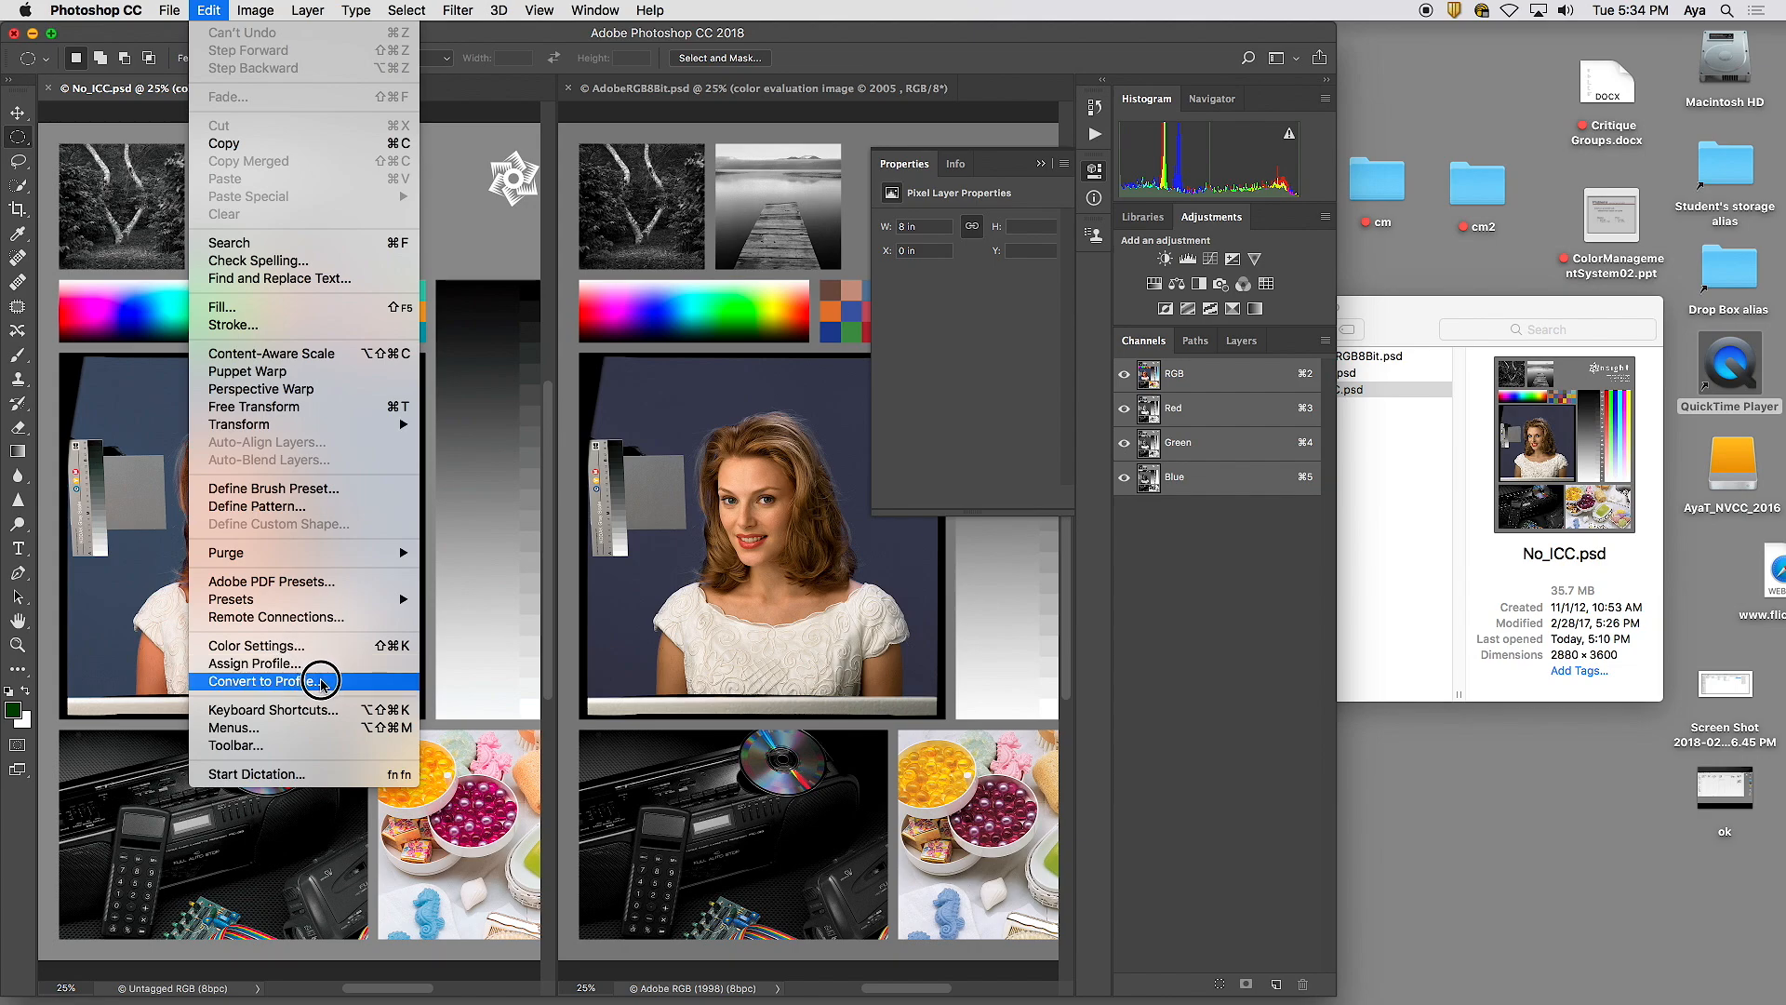
click(448, 618)
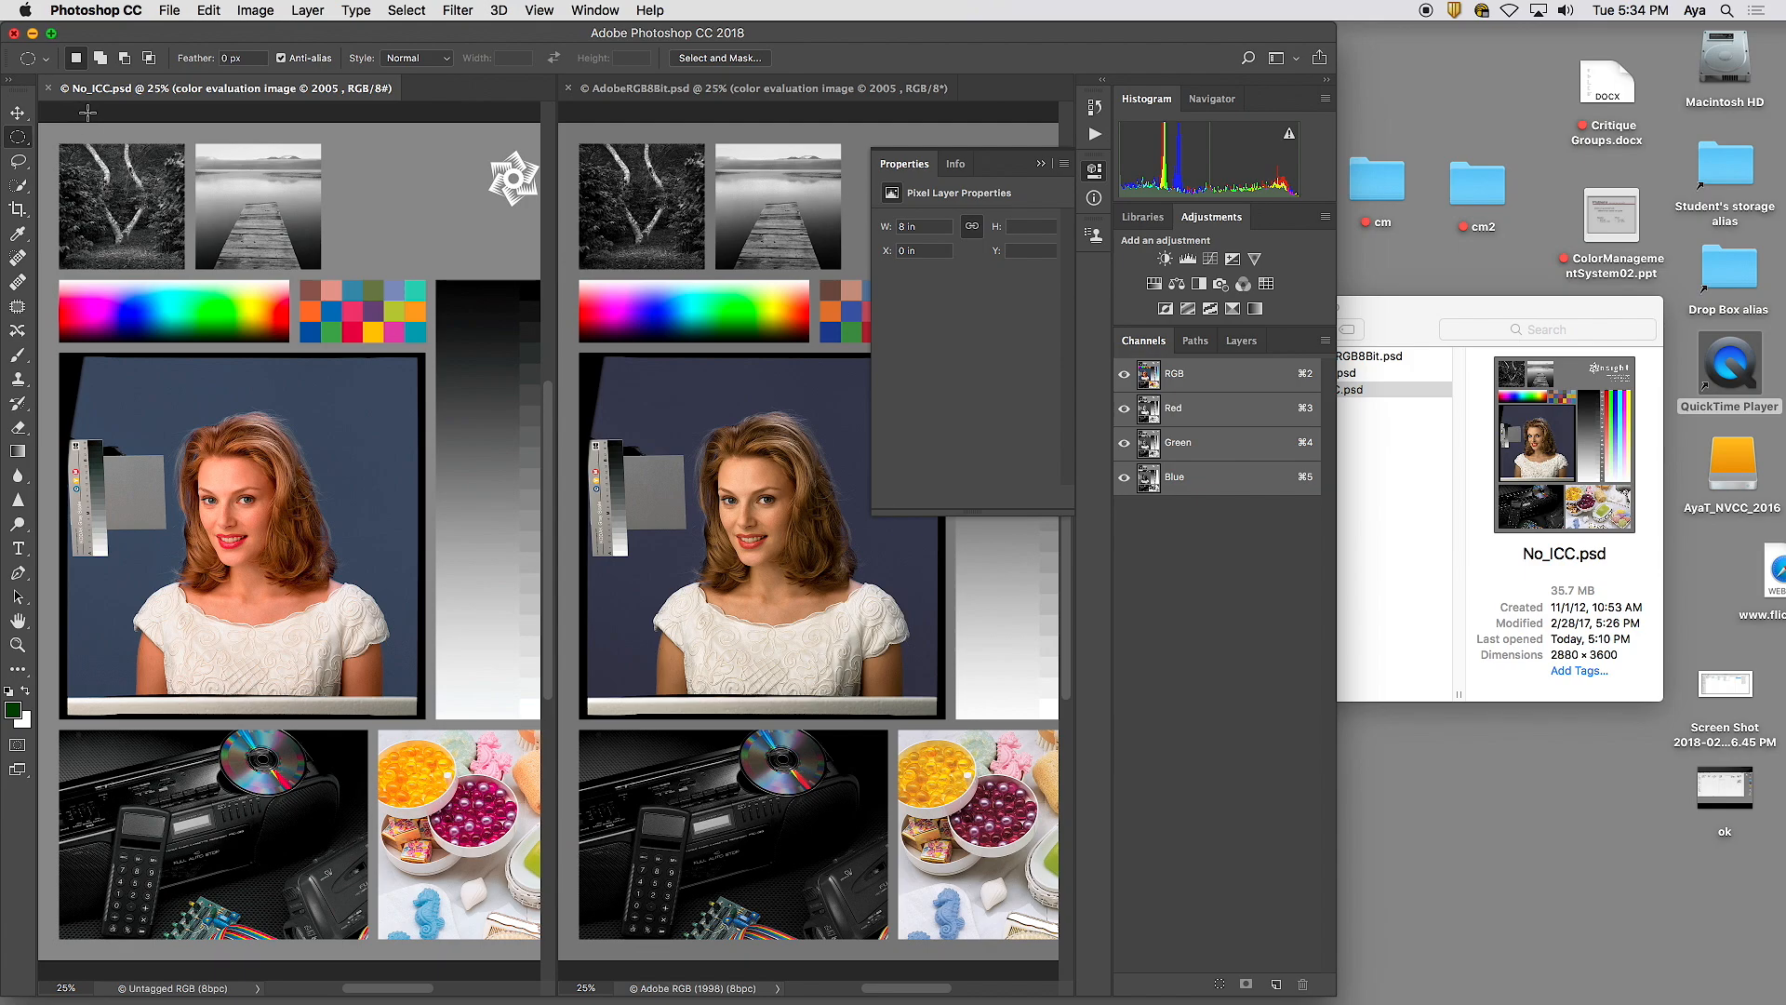
click(207, 11)
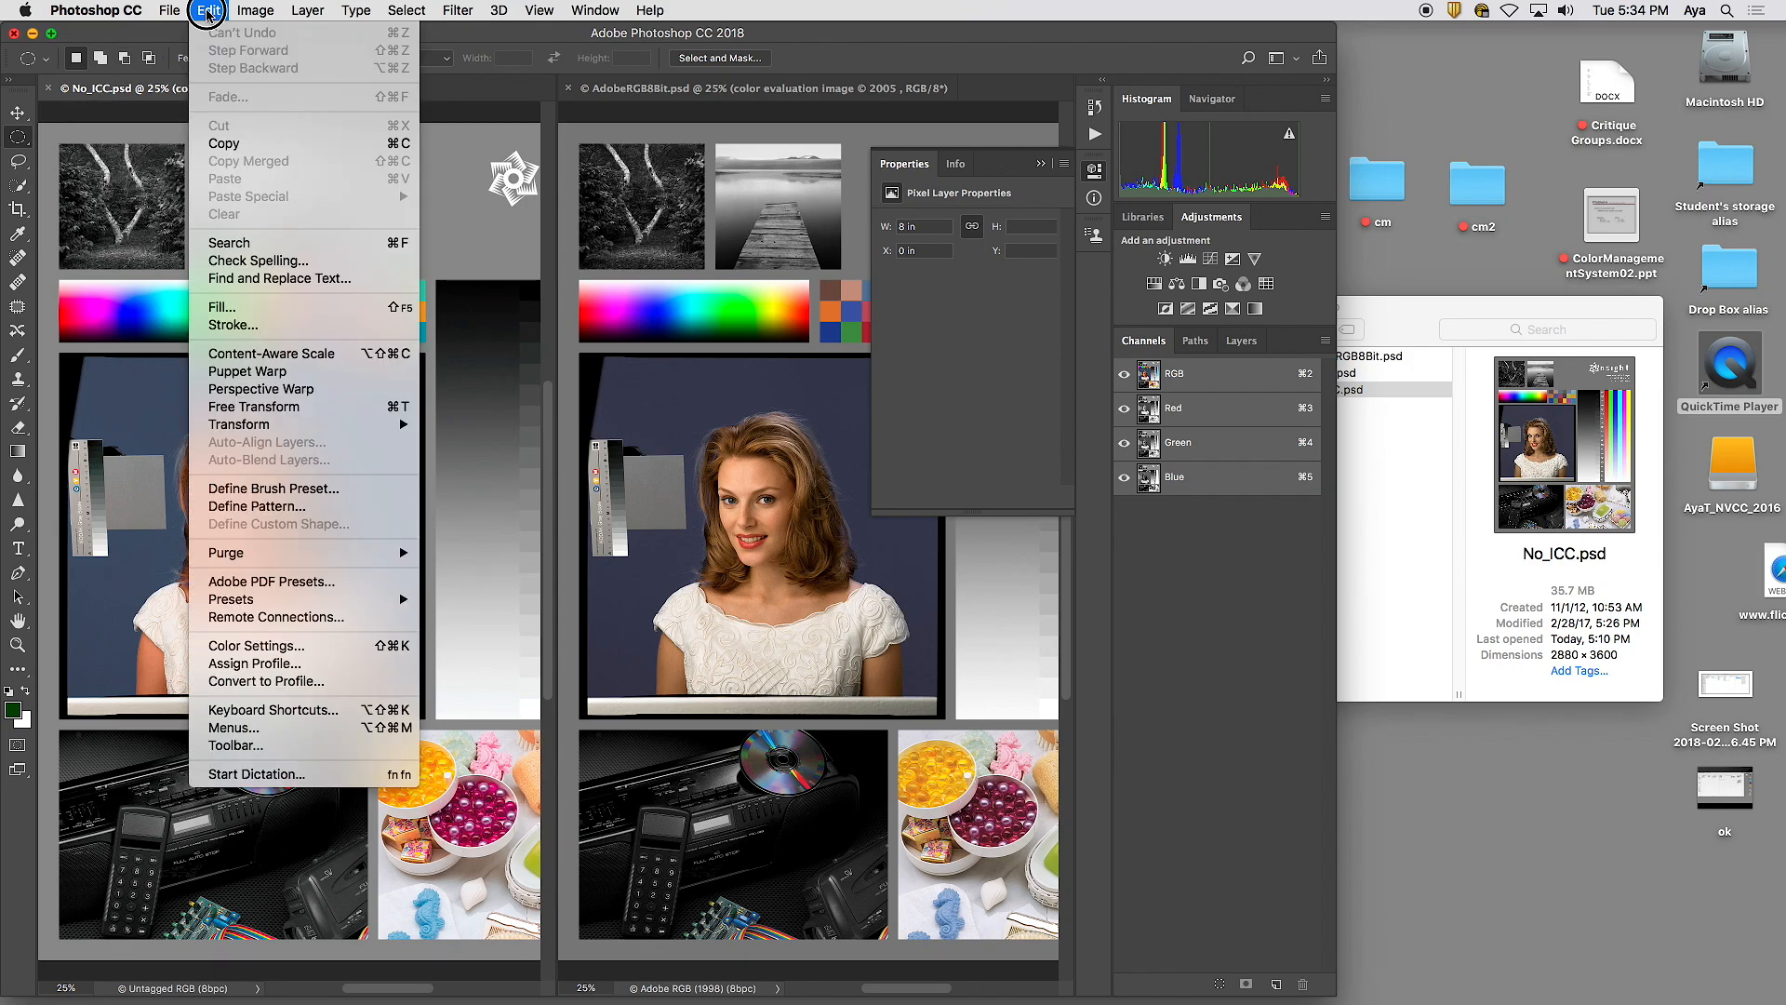
click(291, 663)
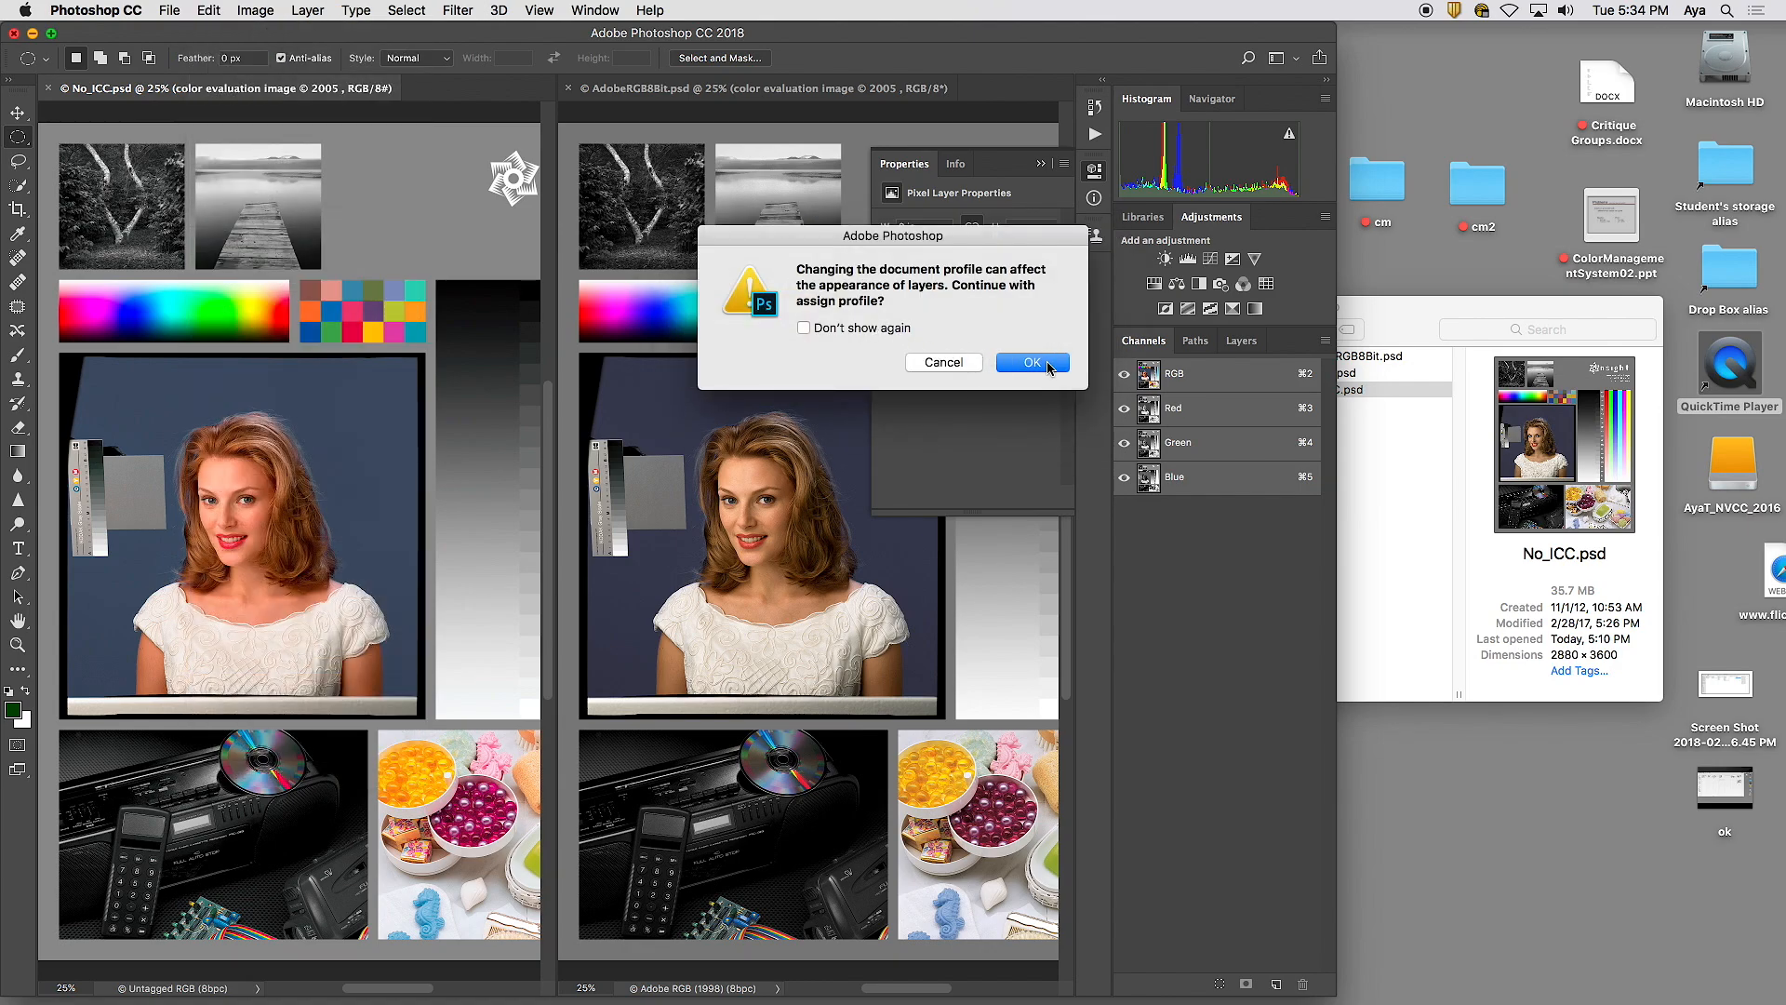
click(1049, 368)
drag(1048, 368, 986, 342)
click(1035, 363)
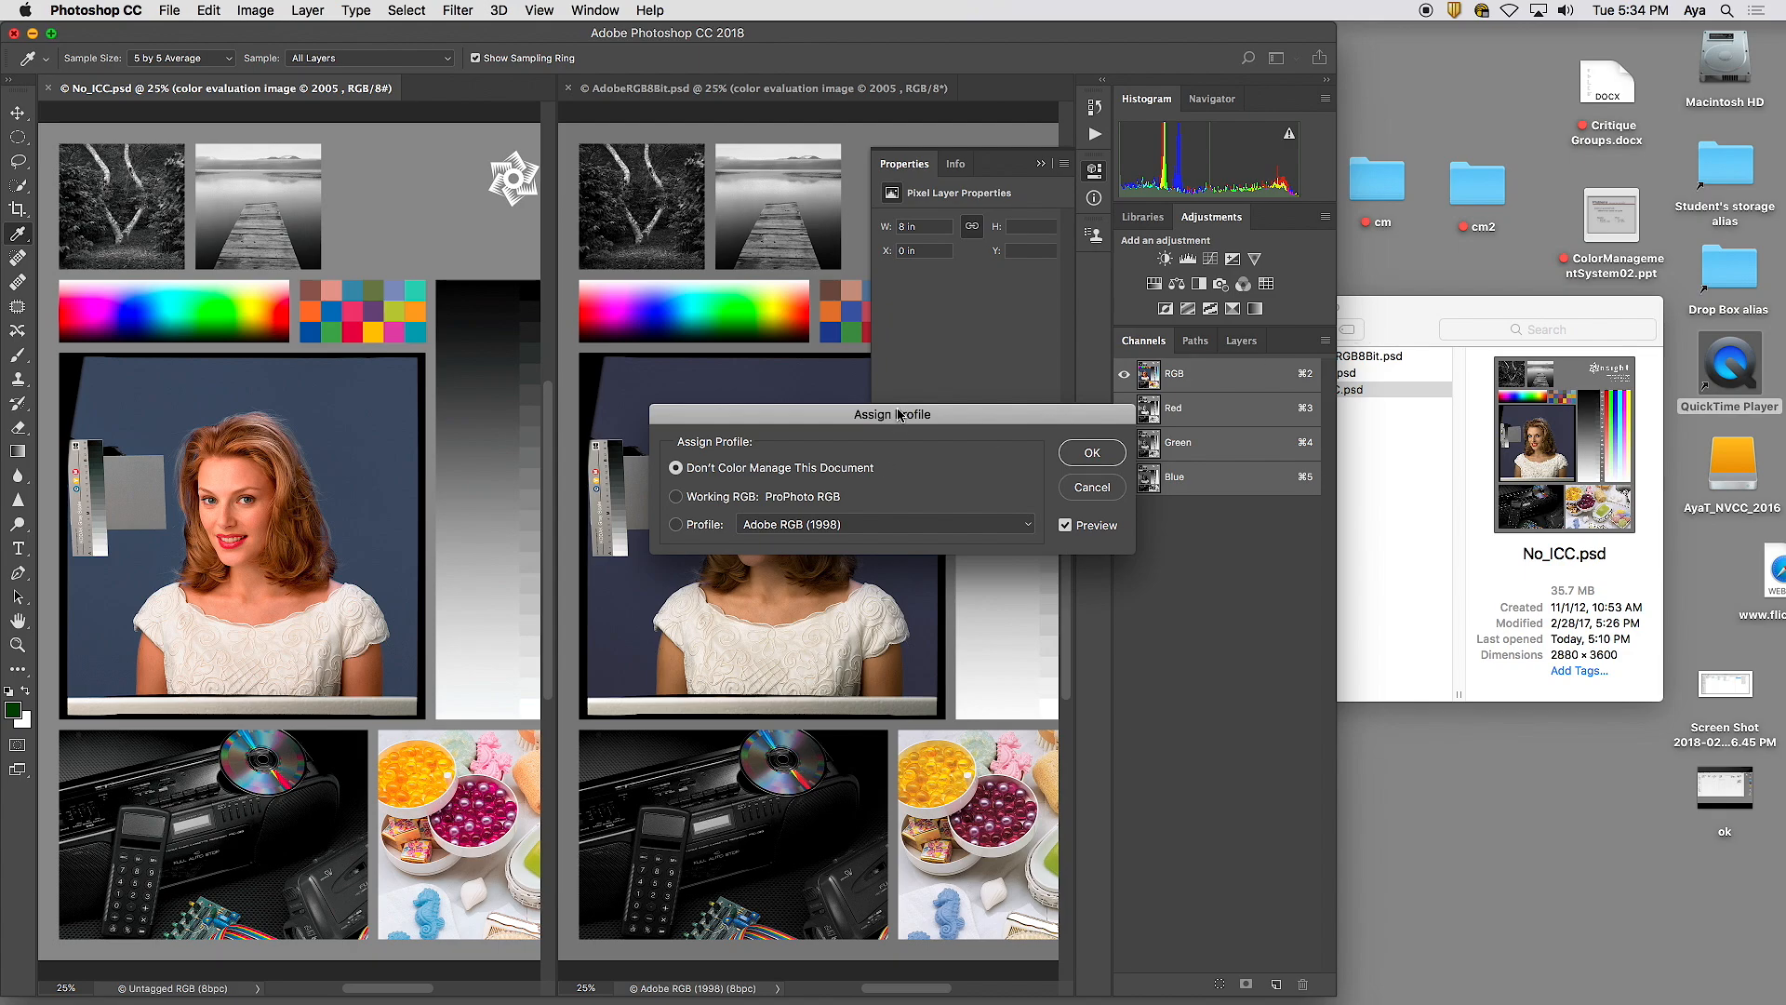
drag(899, 414, 969, 166)
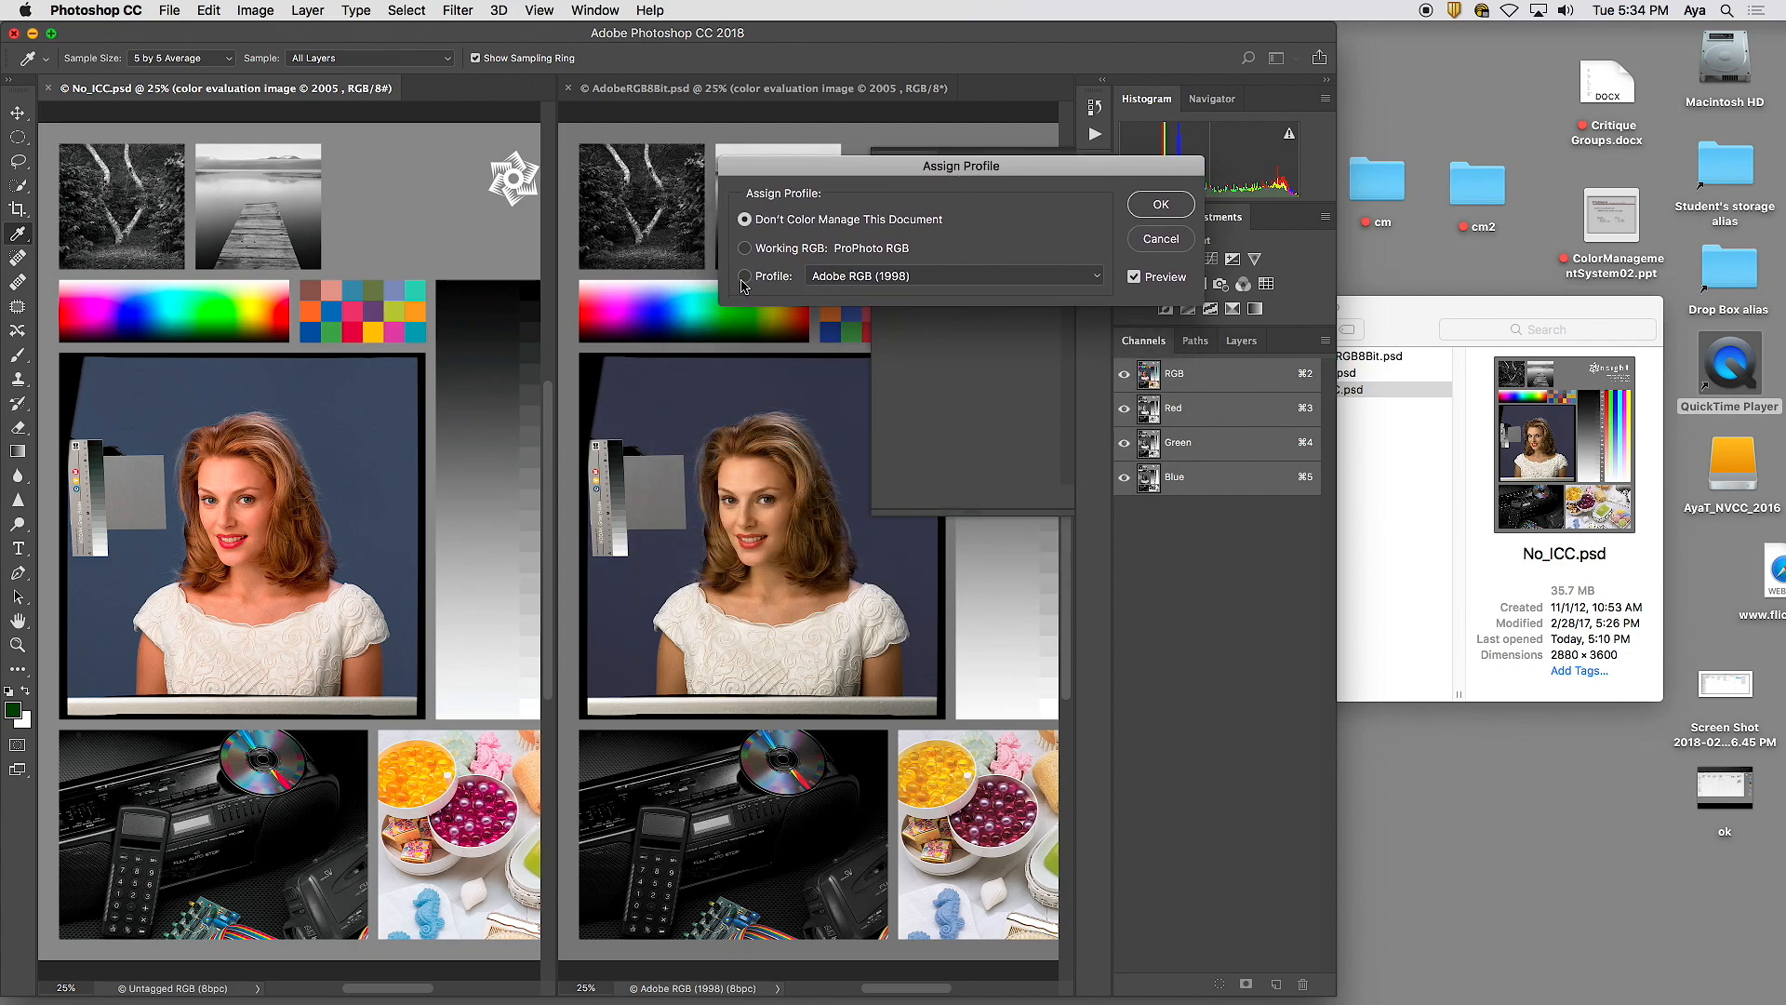
click(768, 279)
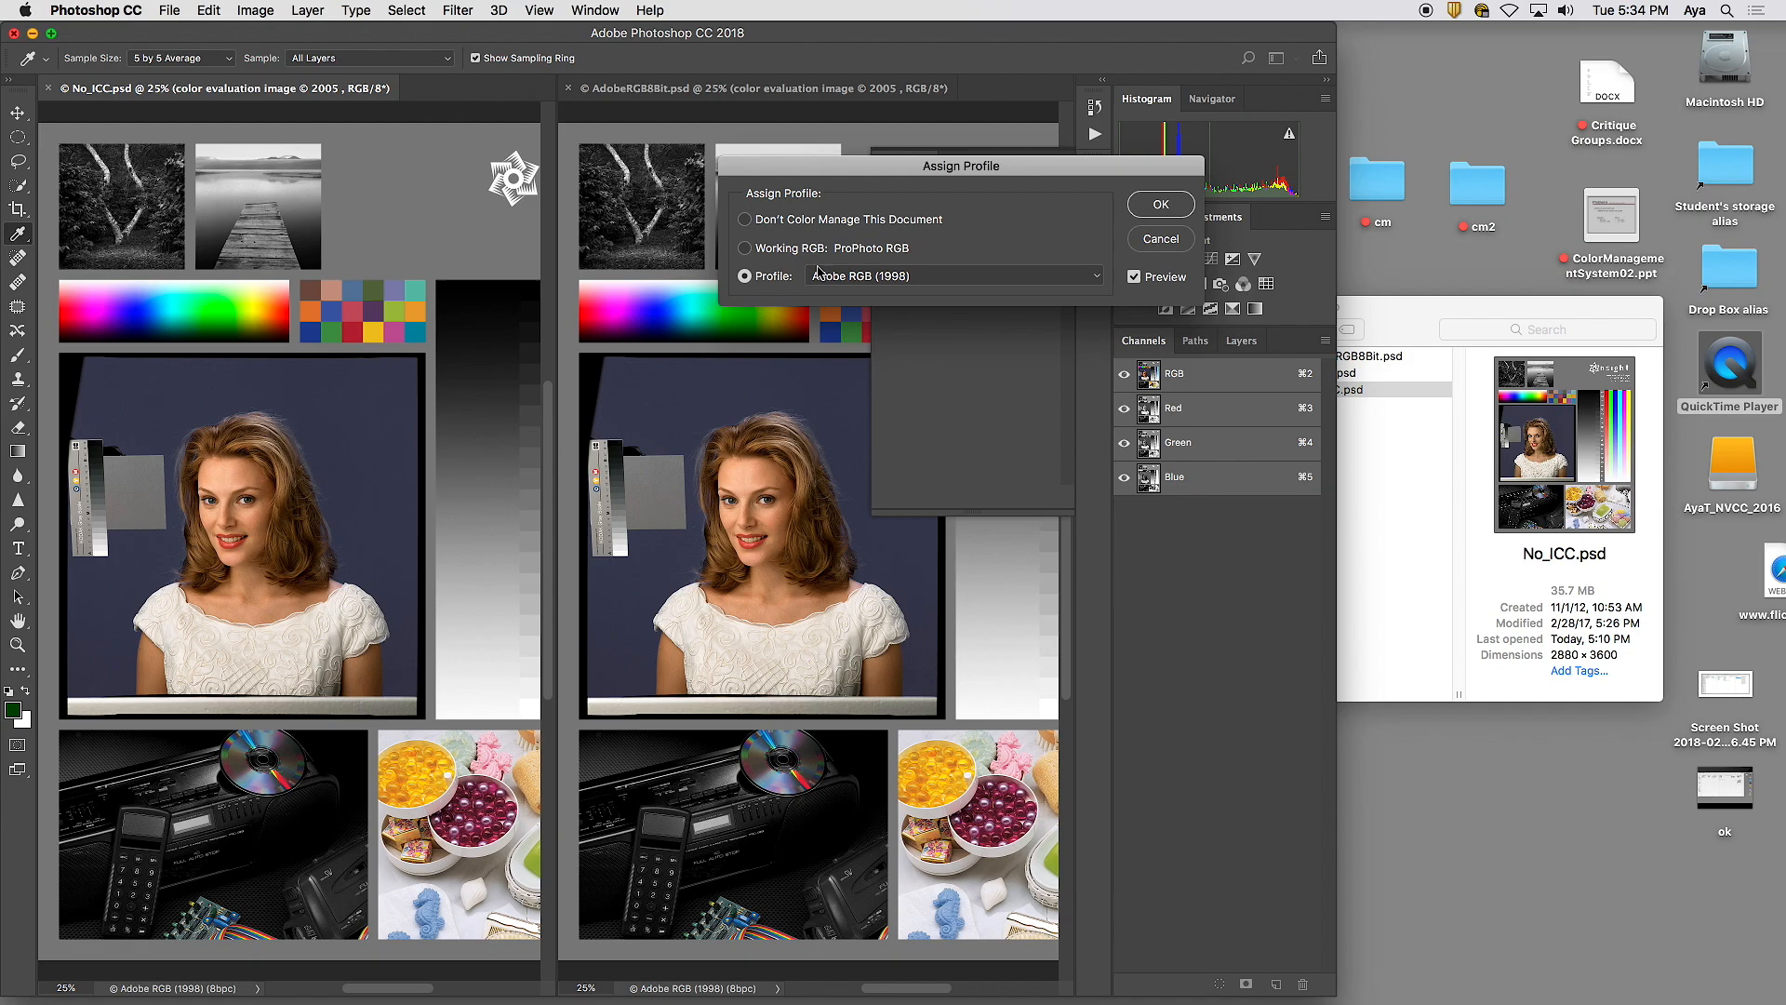
- Preview No_ICC.psd with the sRGB IEC61966-2.1, Apple RGB, ColorMatch RGB and image P3 profiles in turn
click(899, 280)
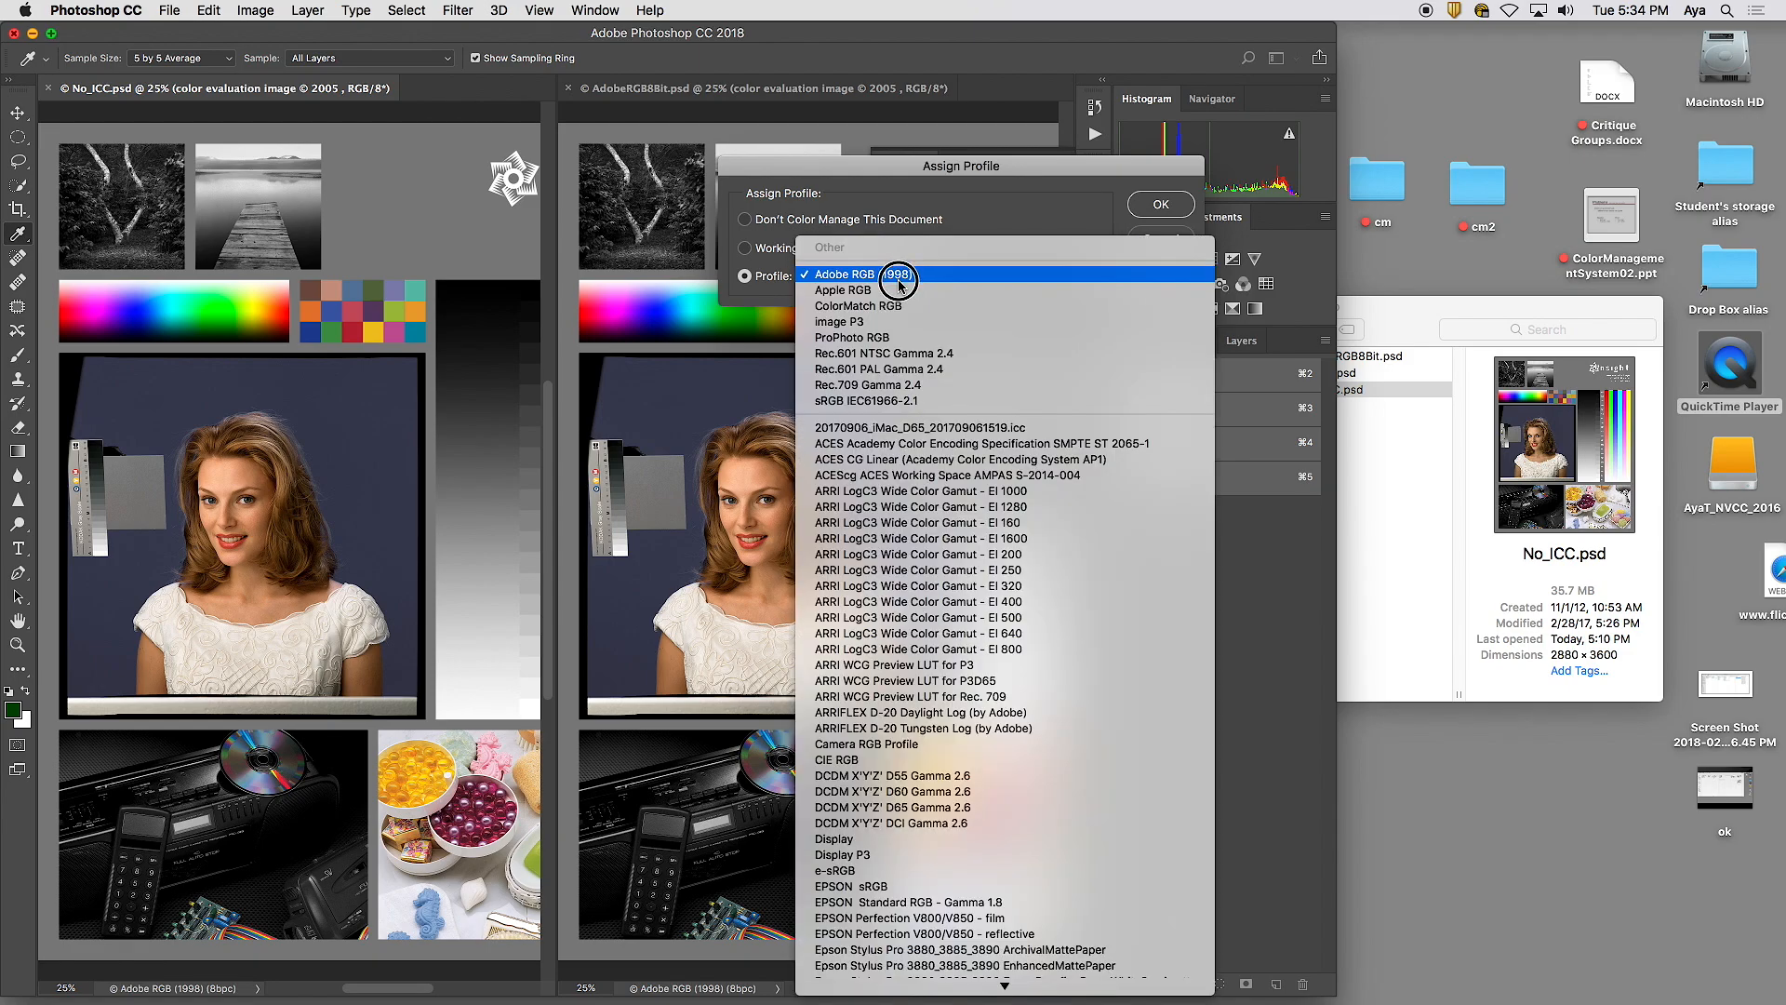
click(918, 400)
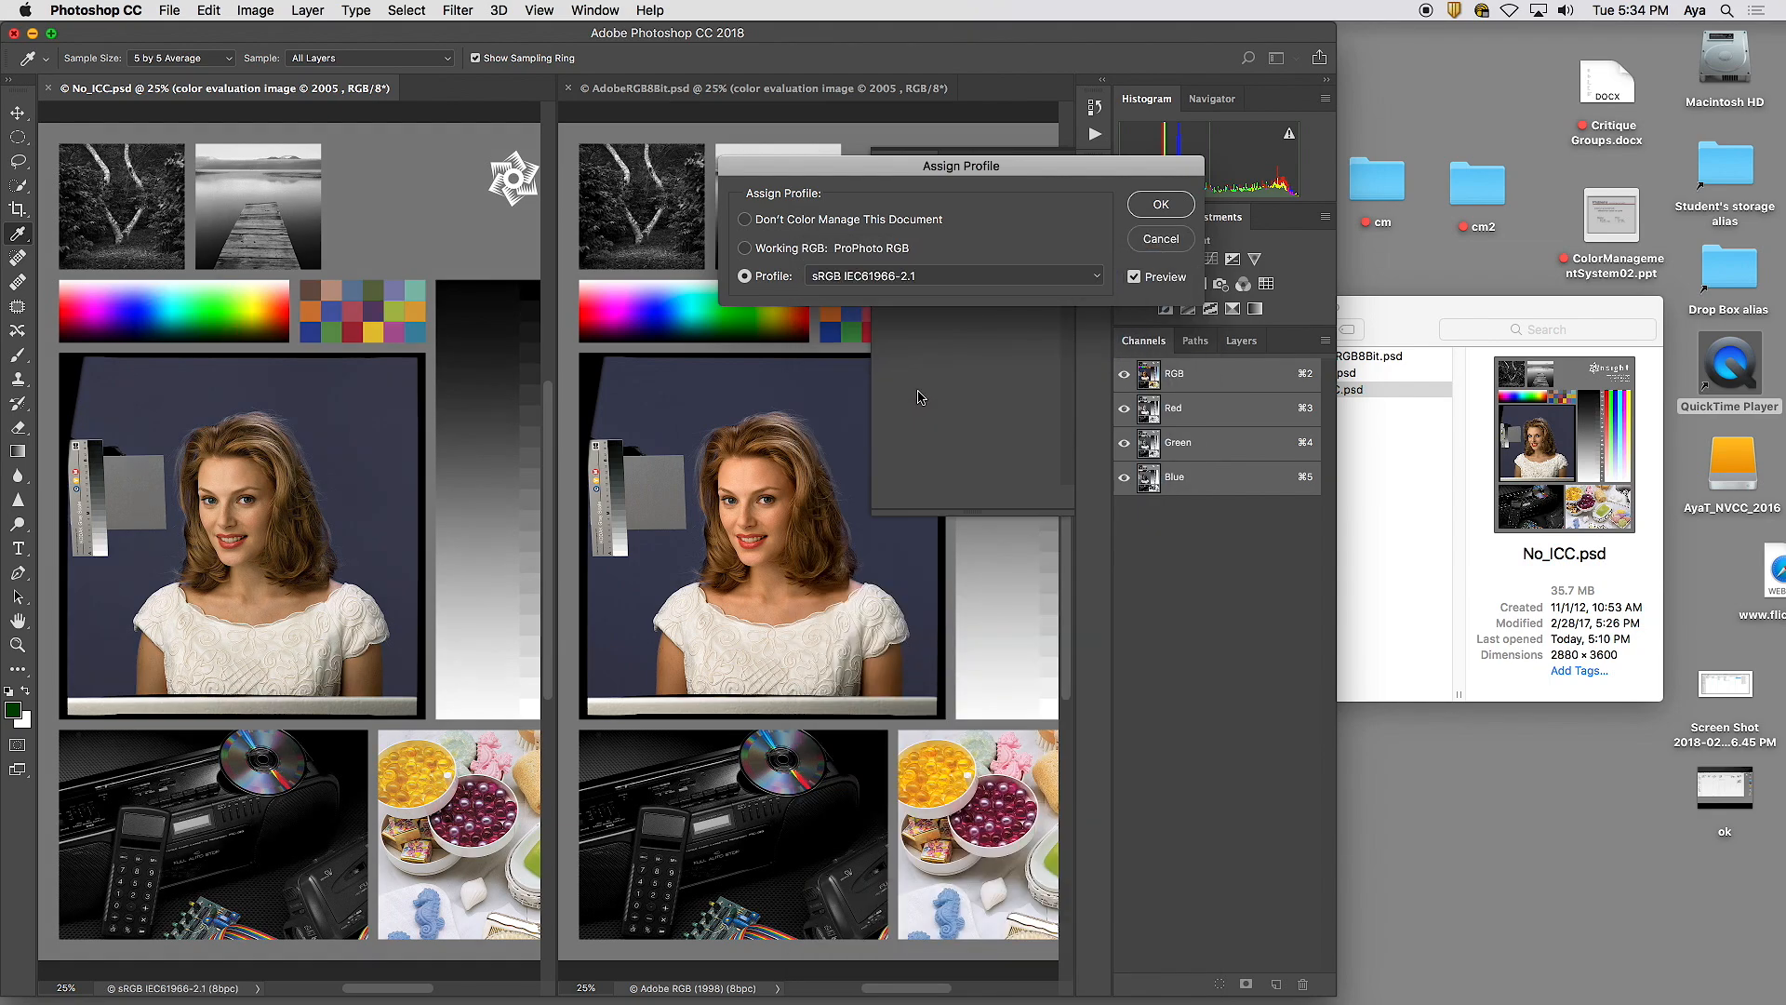
click(927, 279)
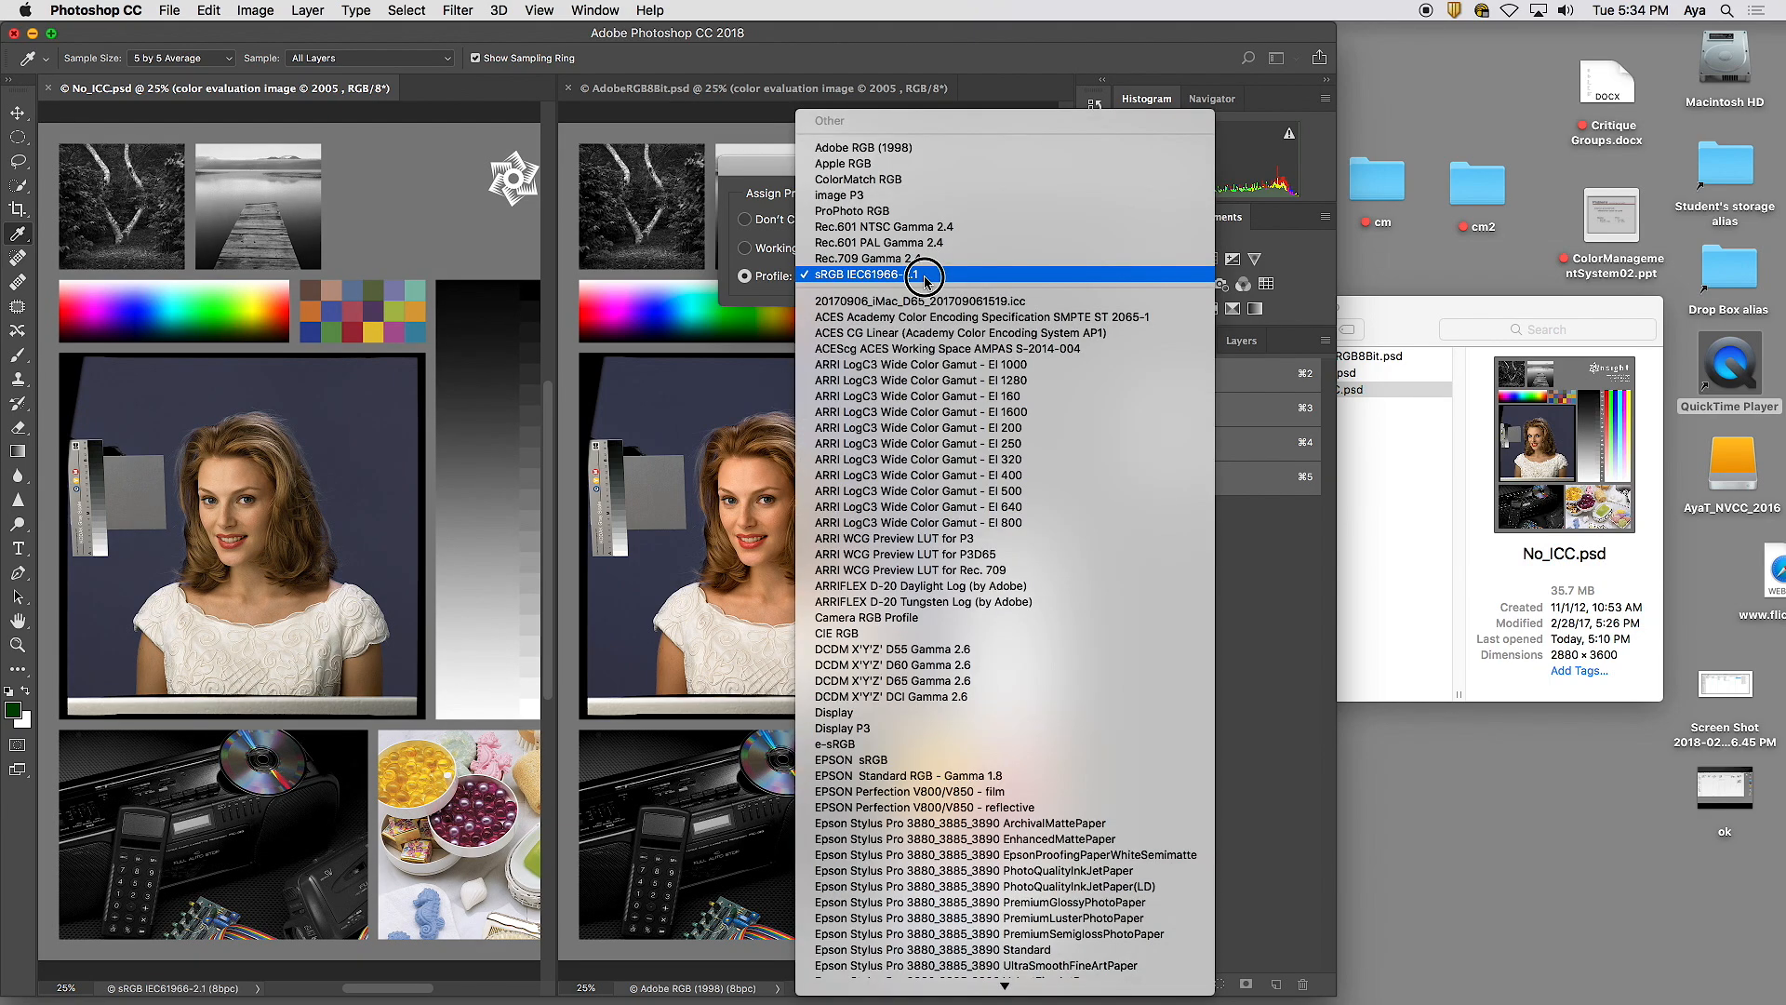
click(928, 165)
click(917, 277)
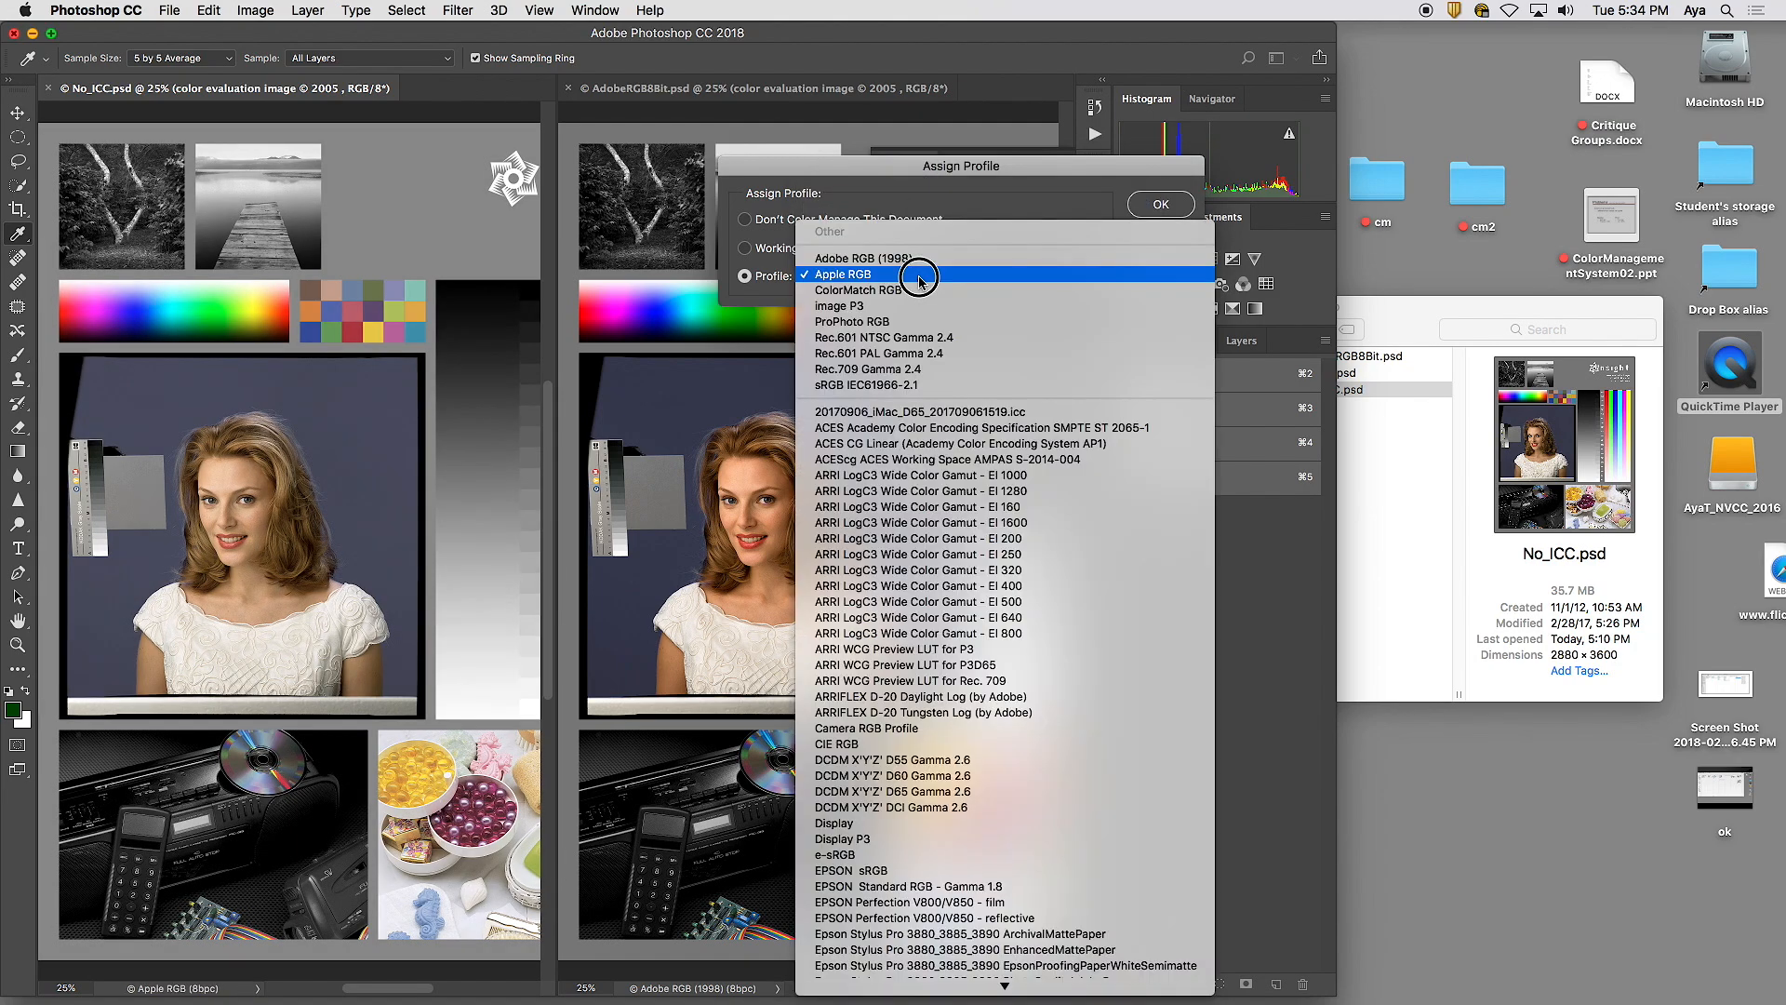
click(921, 291)
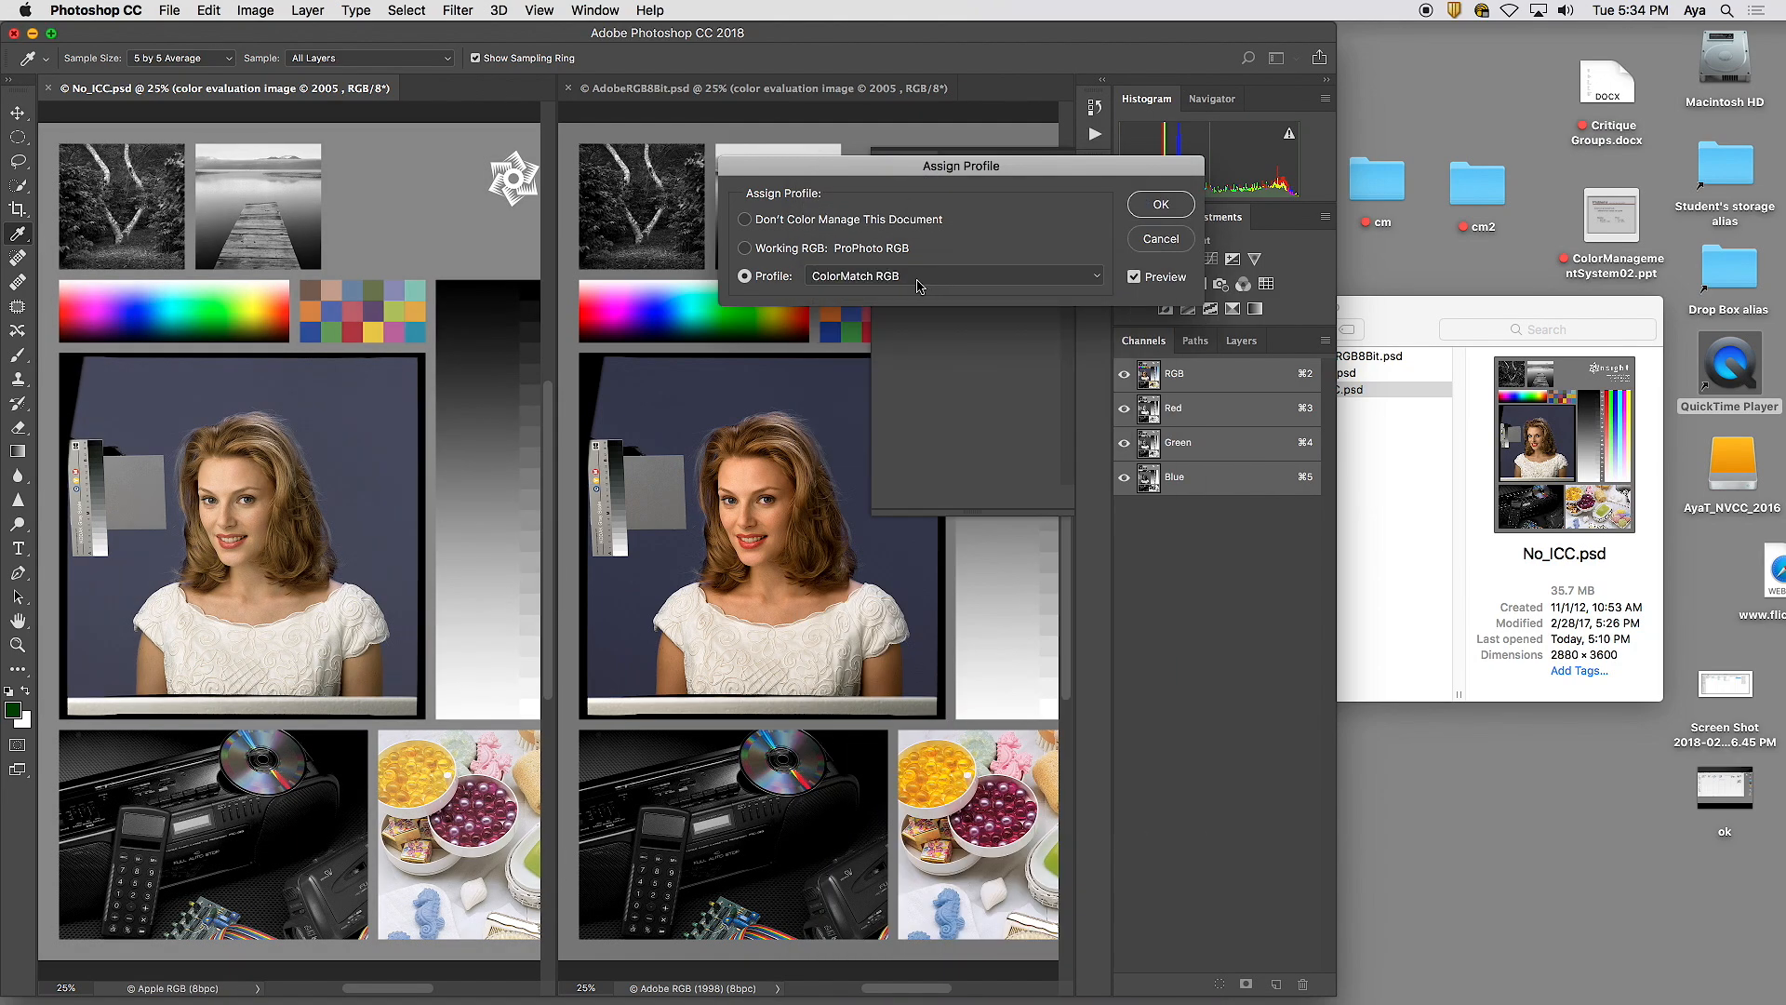
click(911, 279)
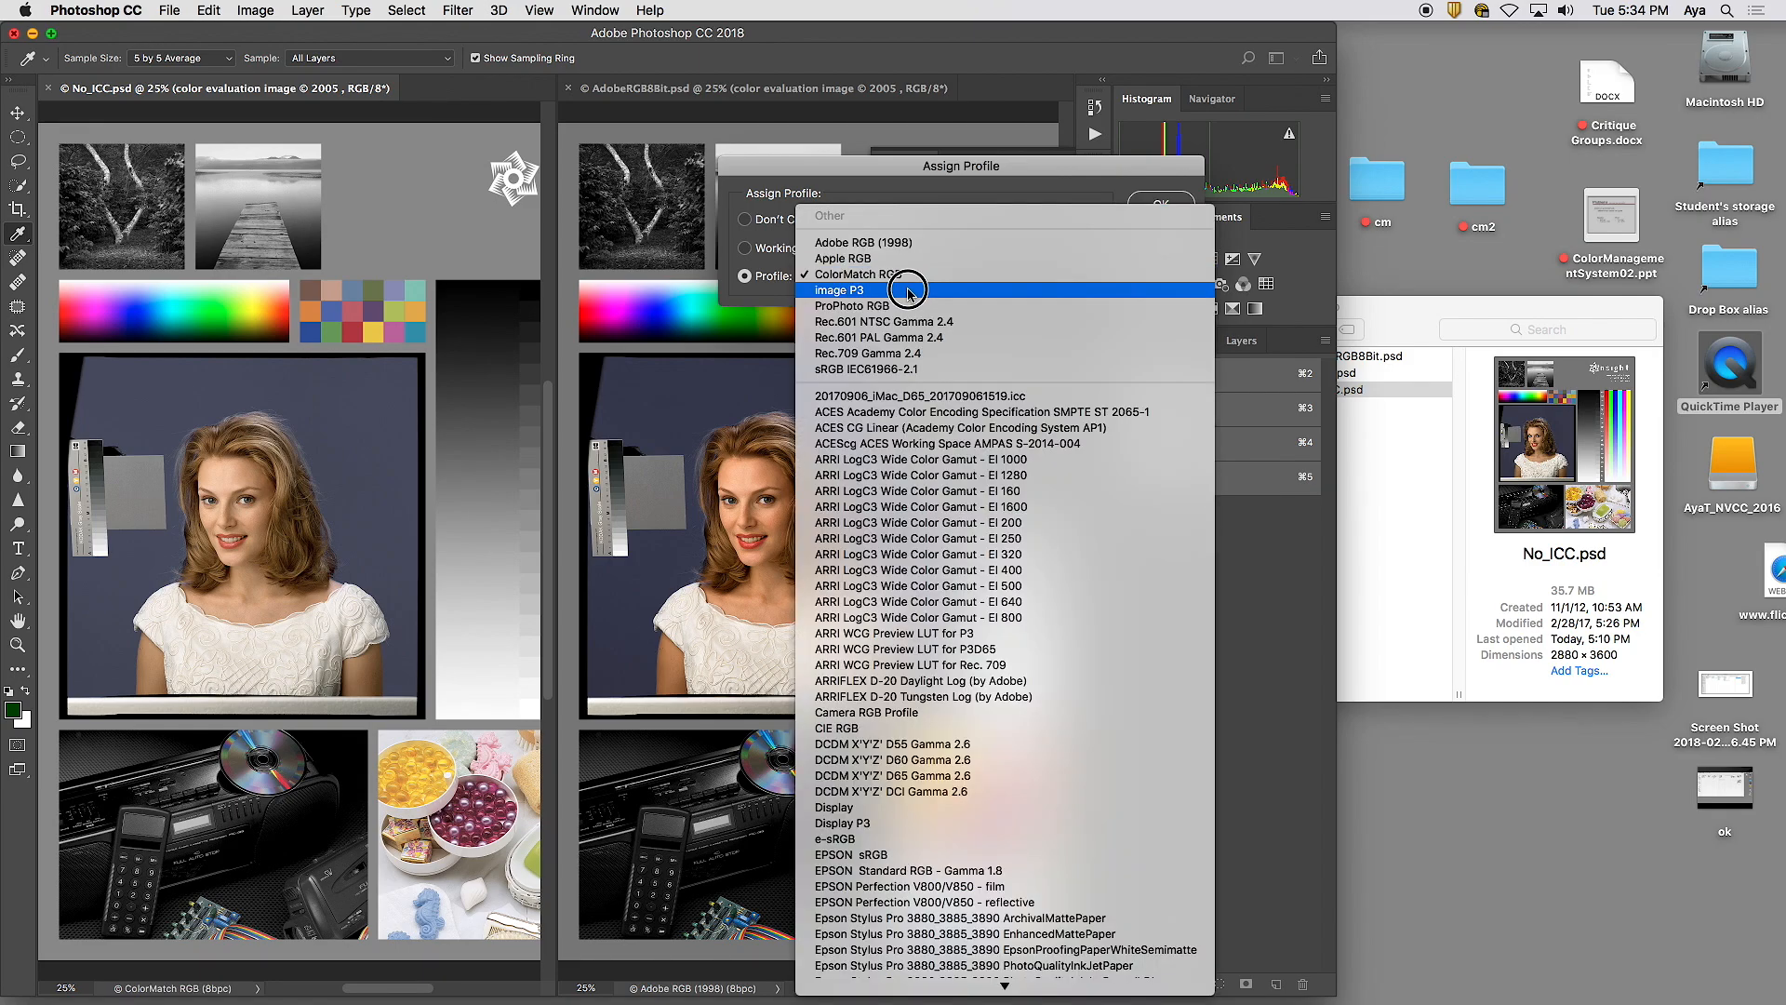
click(908, 290)
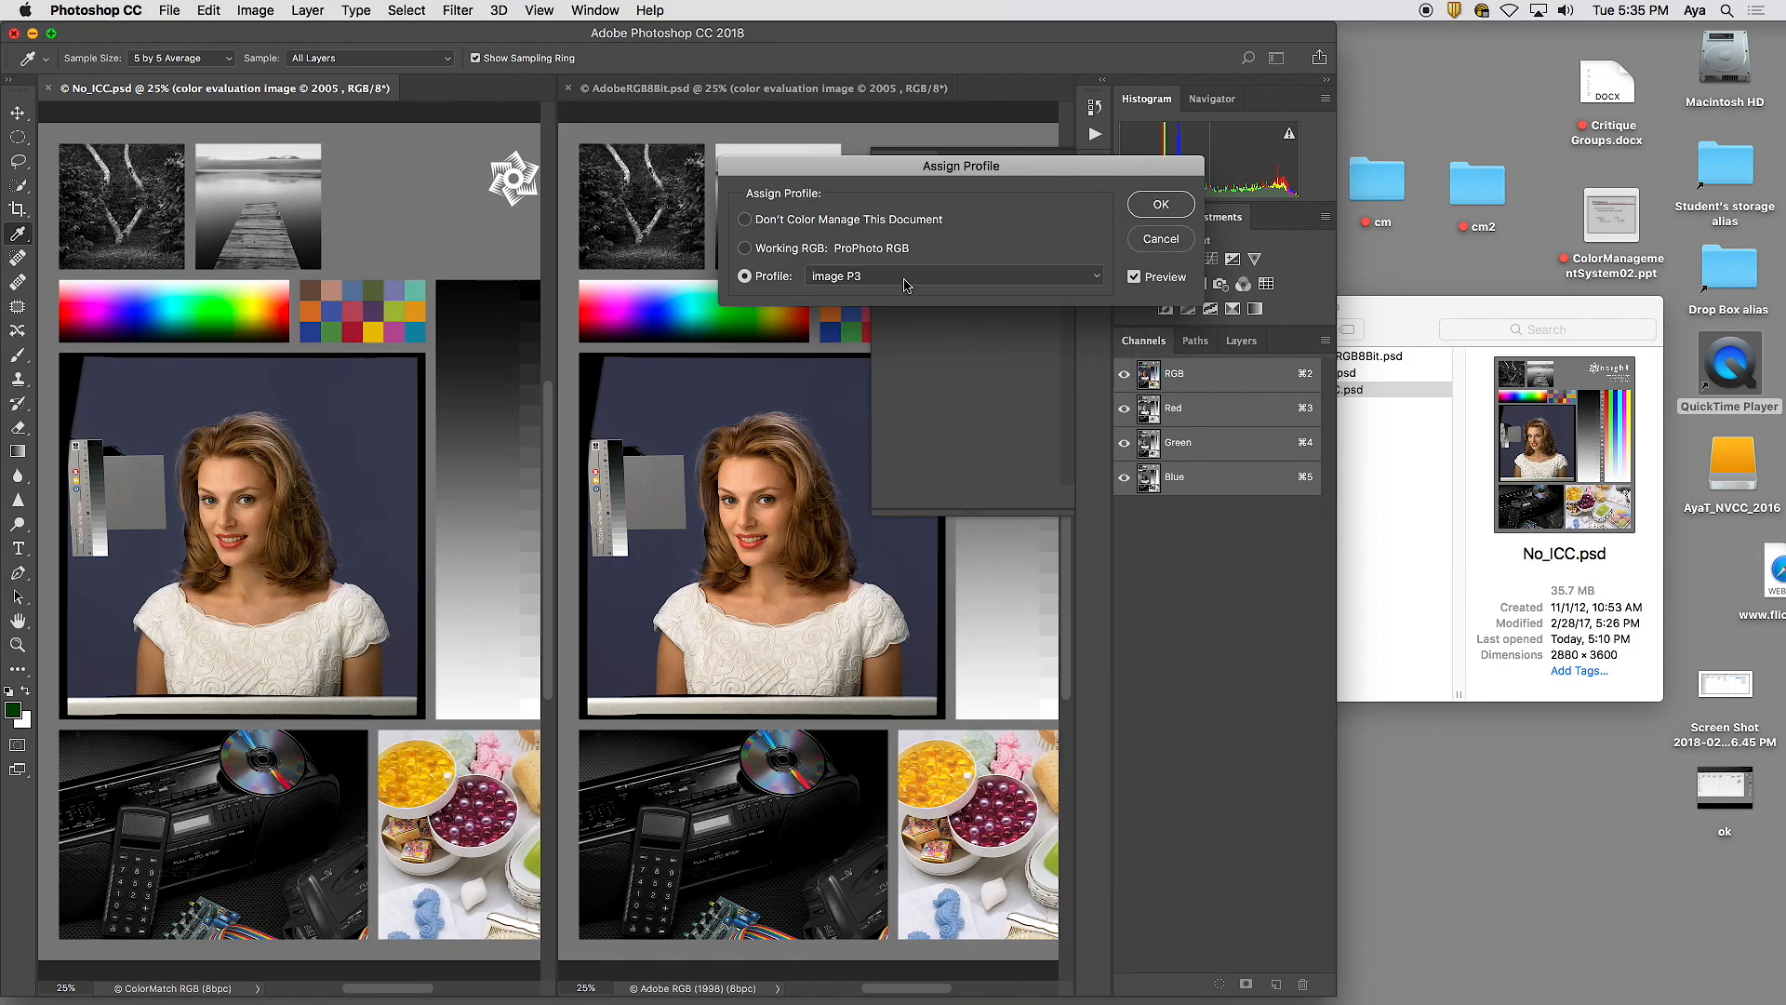
- Preview the Rec.601 NTSC Gamma 2.4, Rec.601 PAL Gamma 2.4 and Rec.709 Gamma 2.4 profiles, and return to Adobe RGB (1998)
click(905, 285)
click(903, 305)
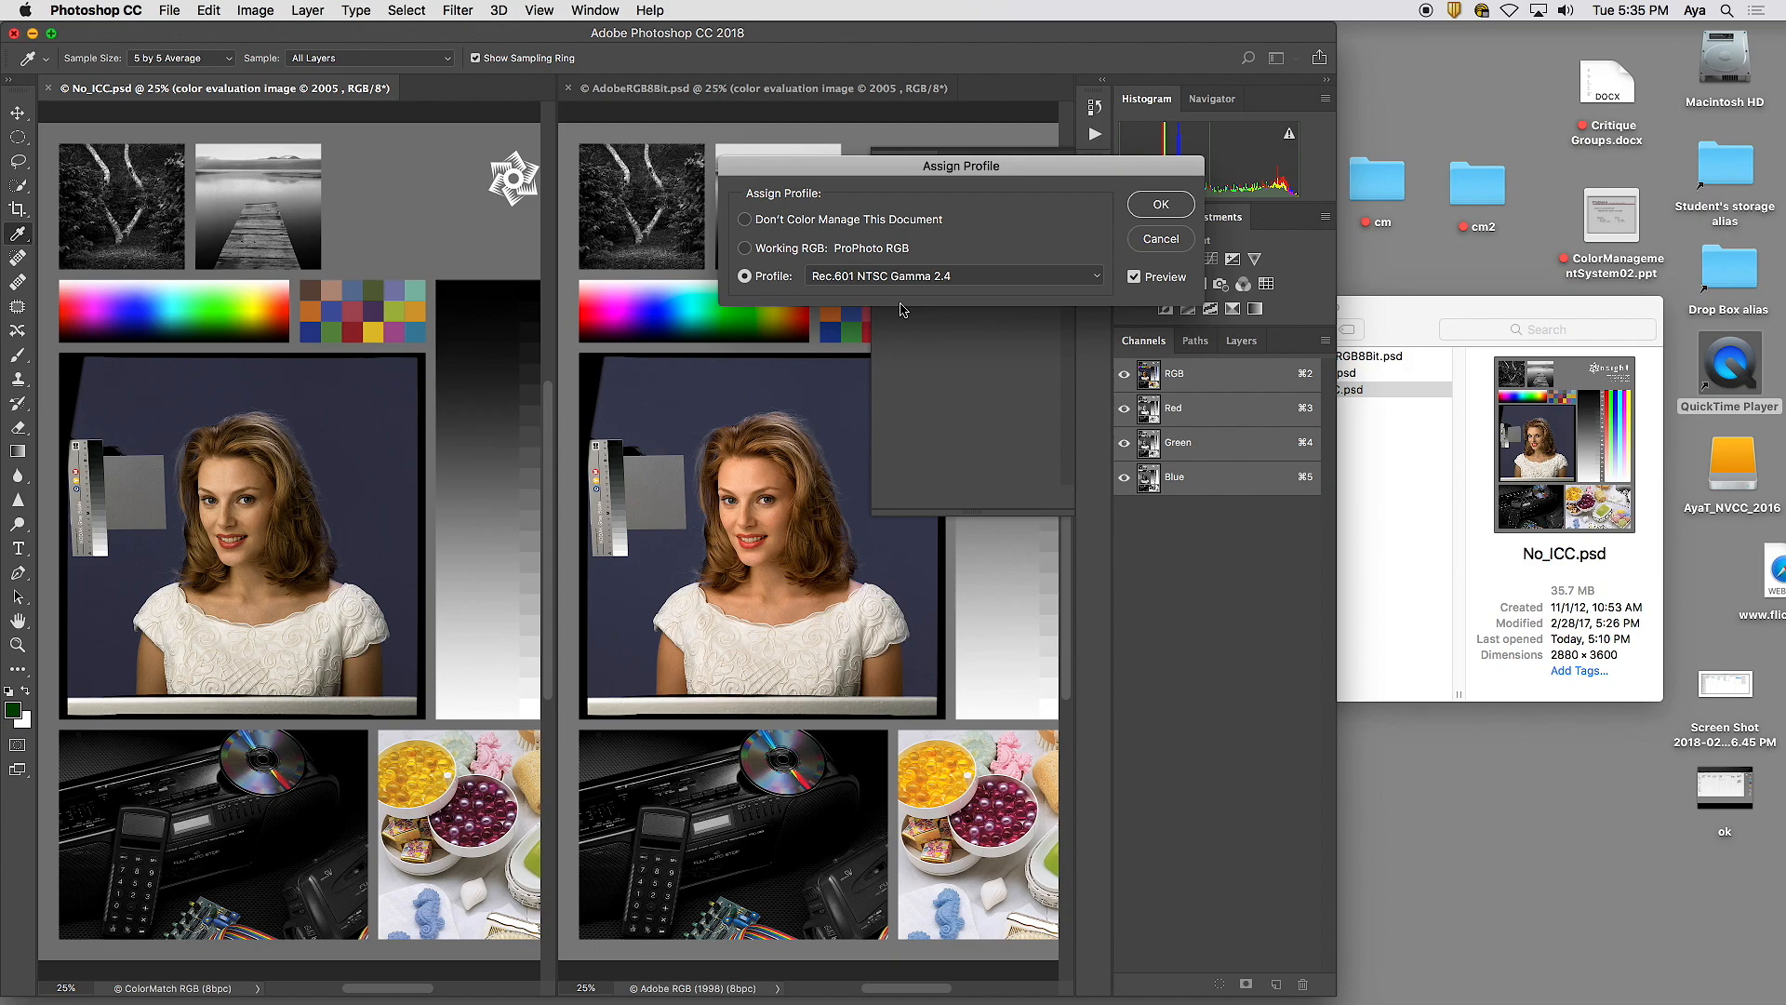
click(908, 282)
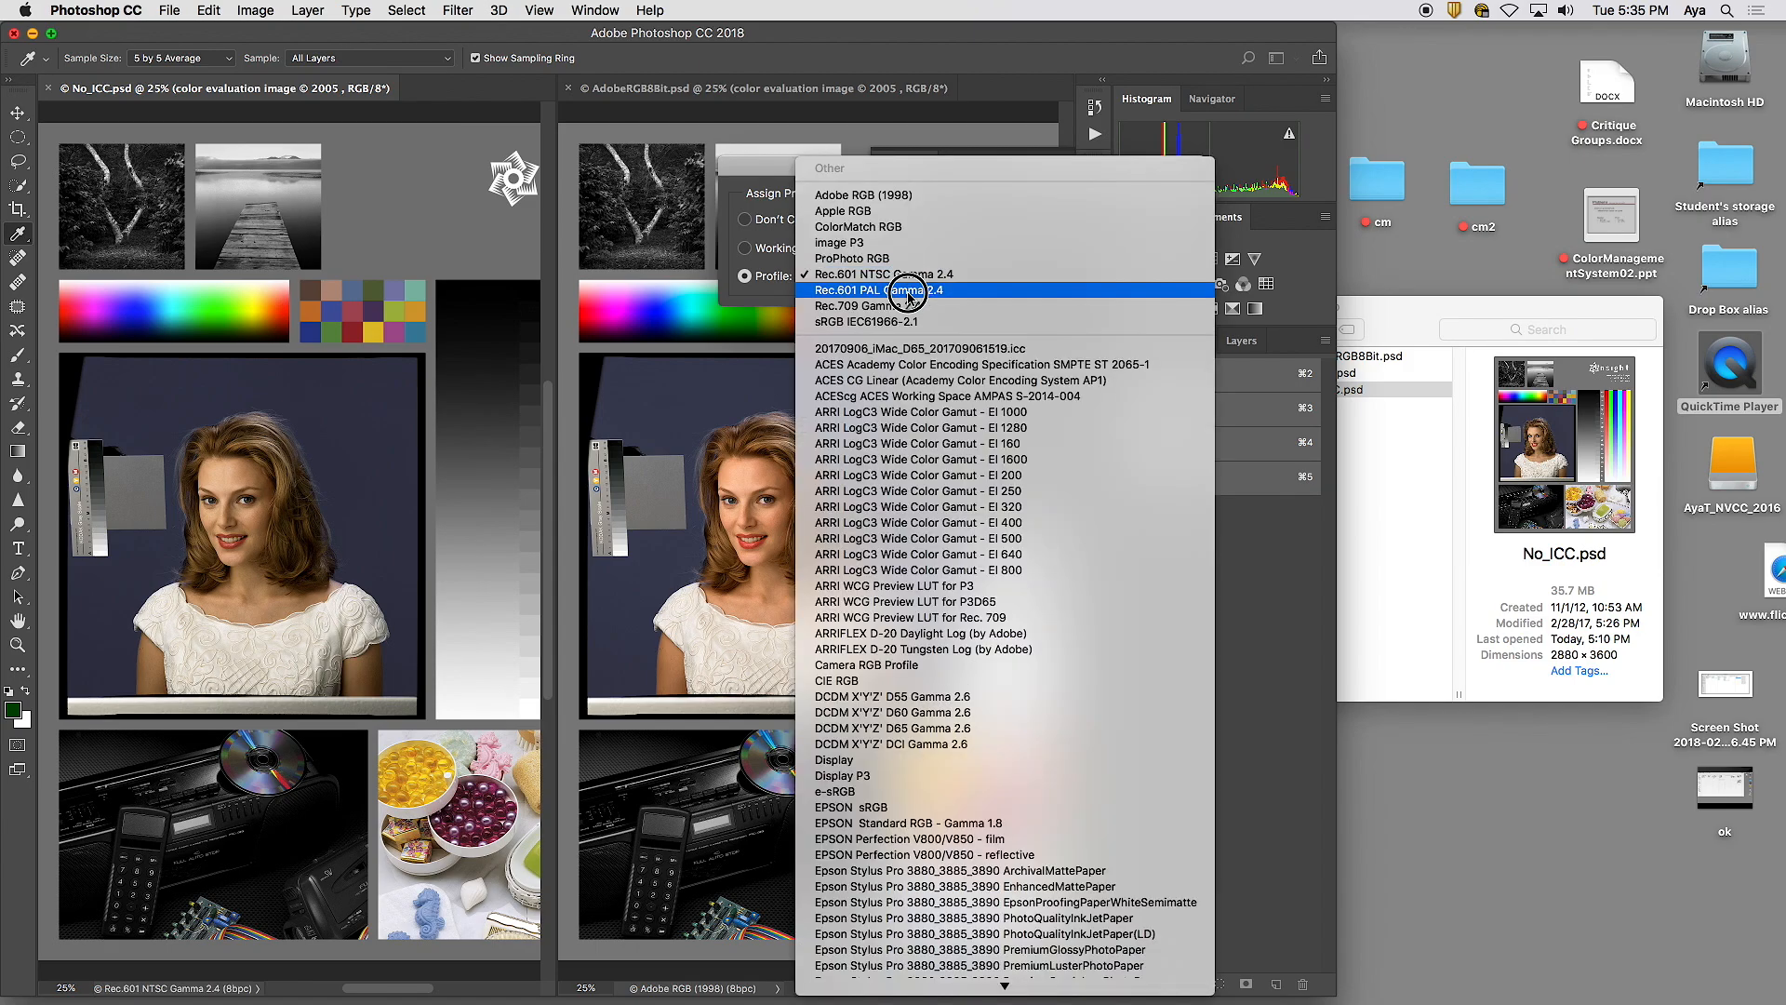
click(908, 291)
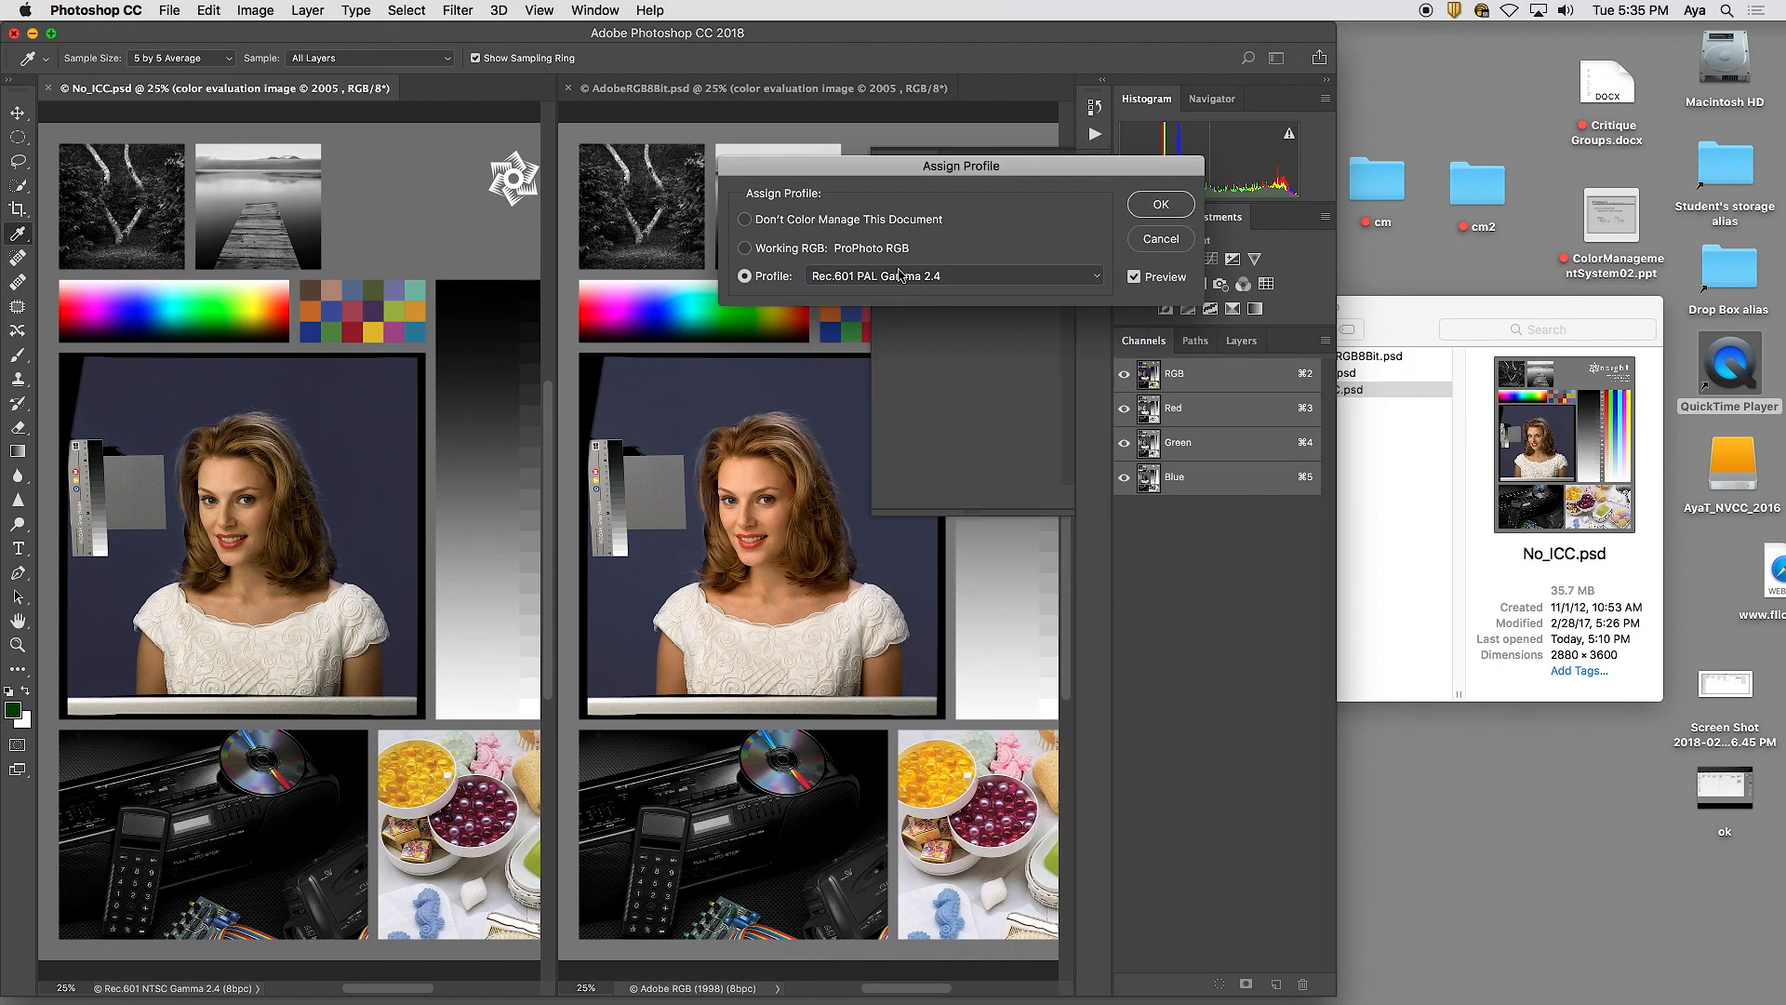
click(900, 278)
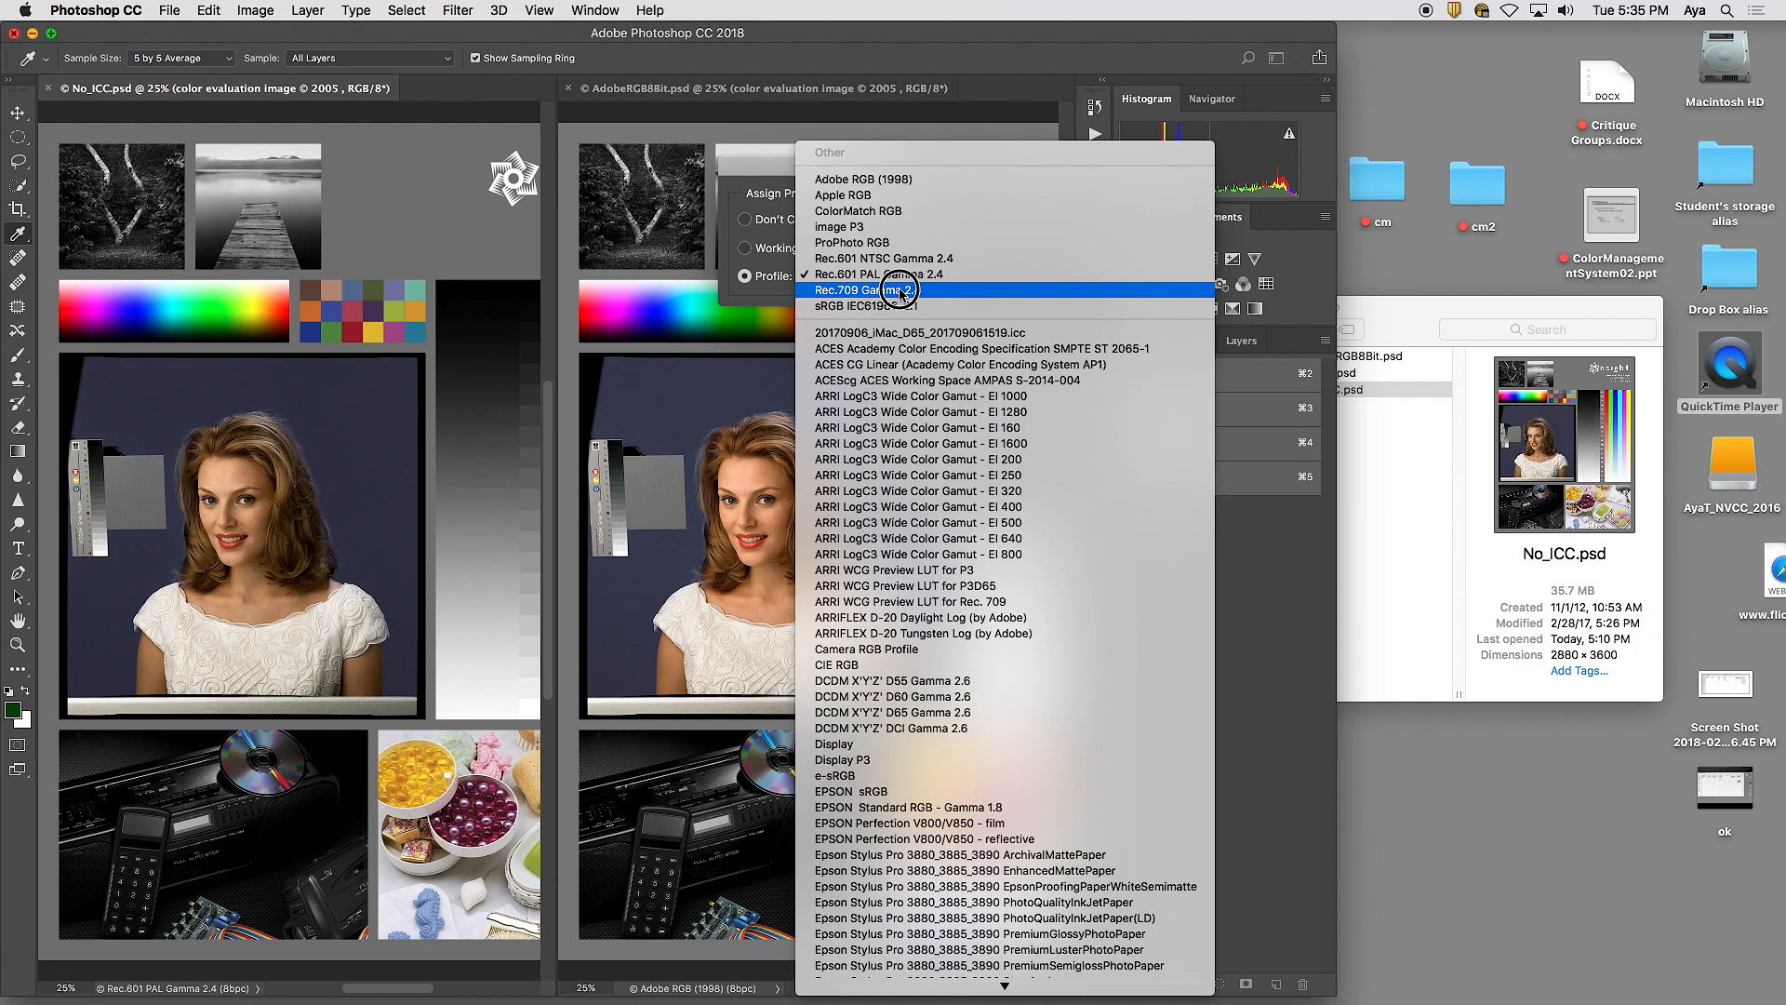
click(900, 290)
click(916, 279)
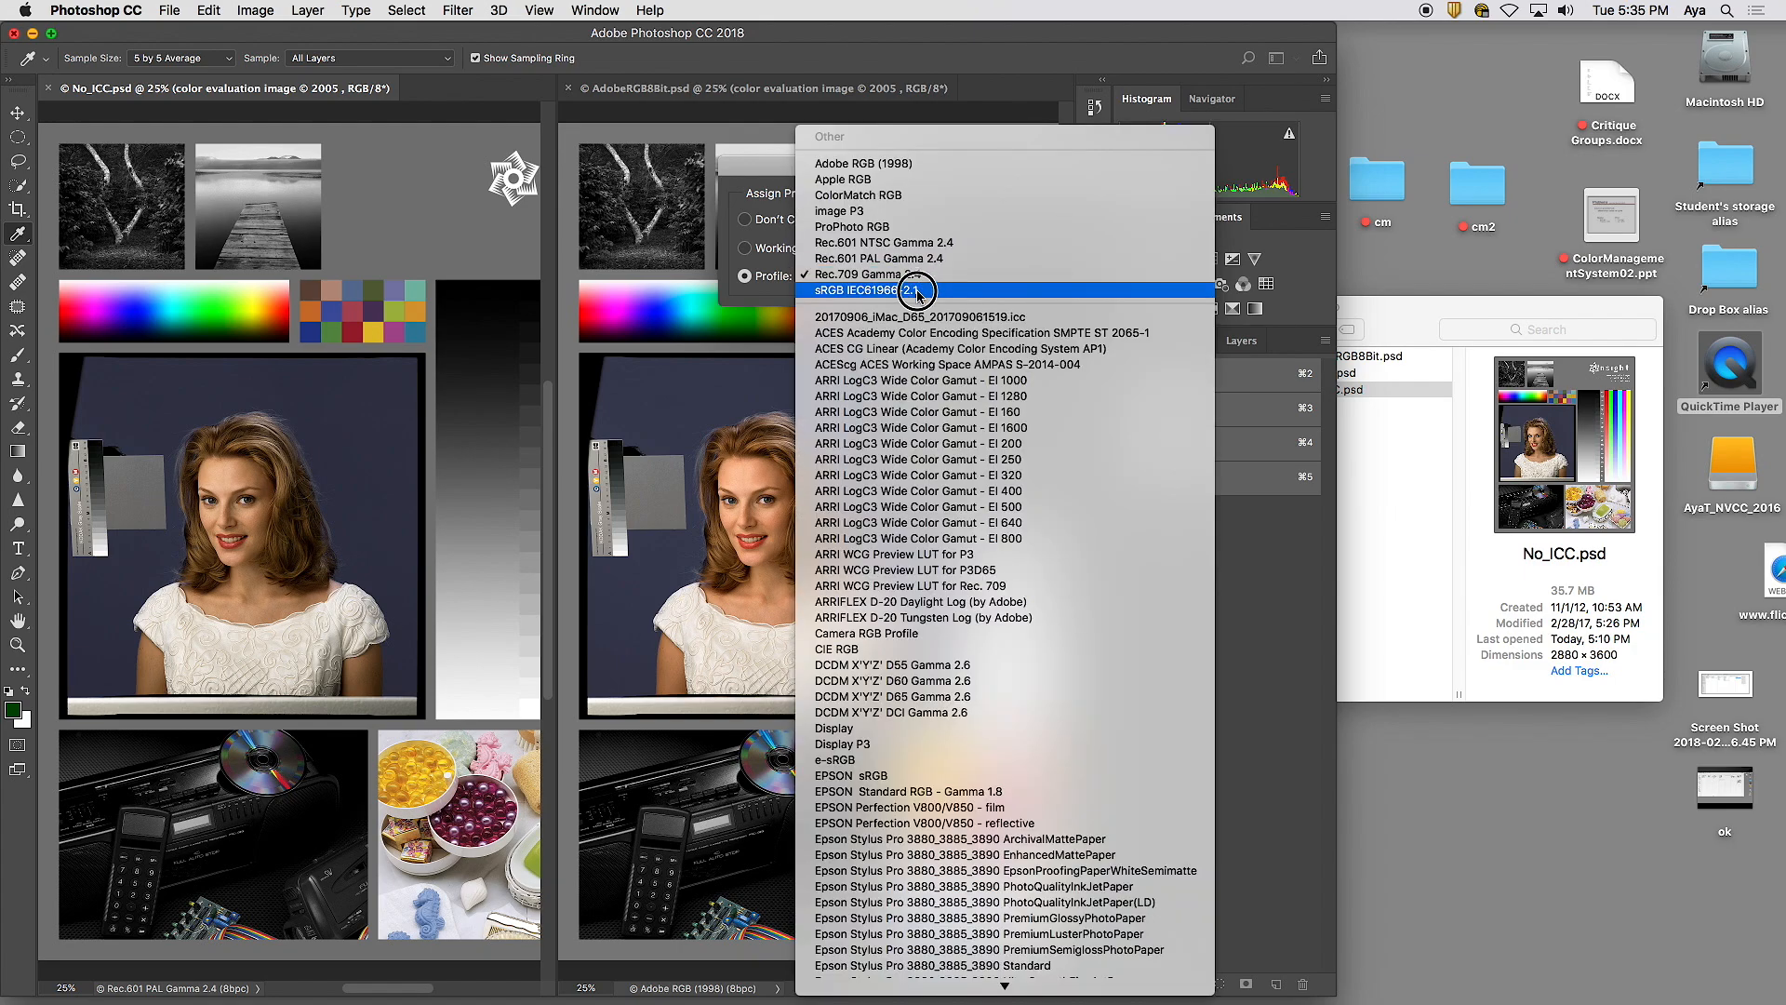
click(905, 169)
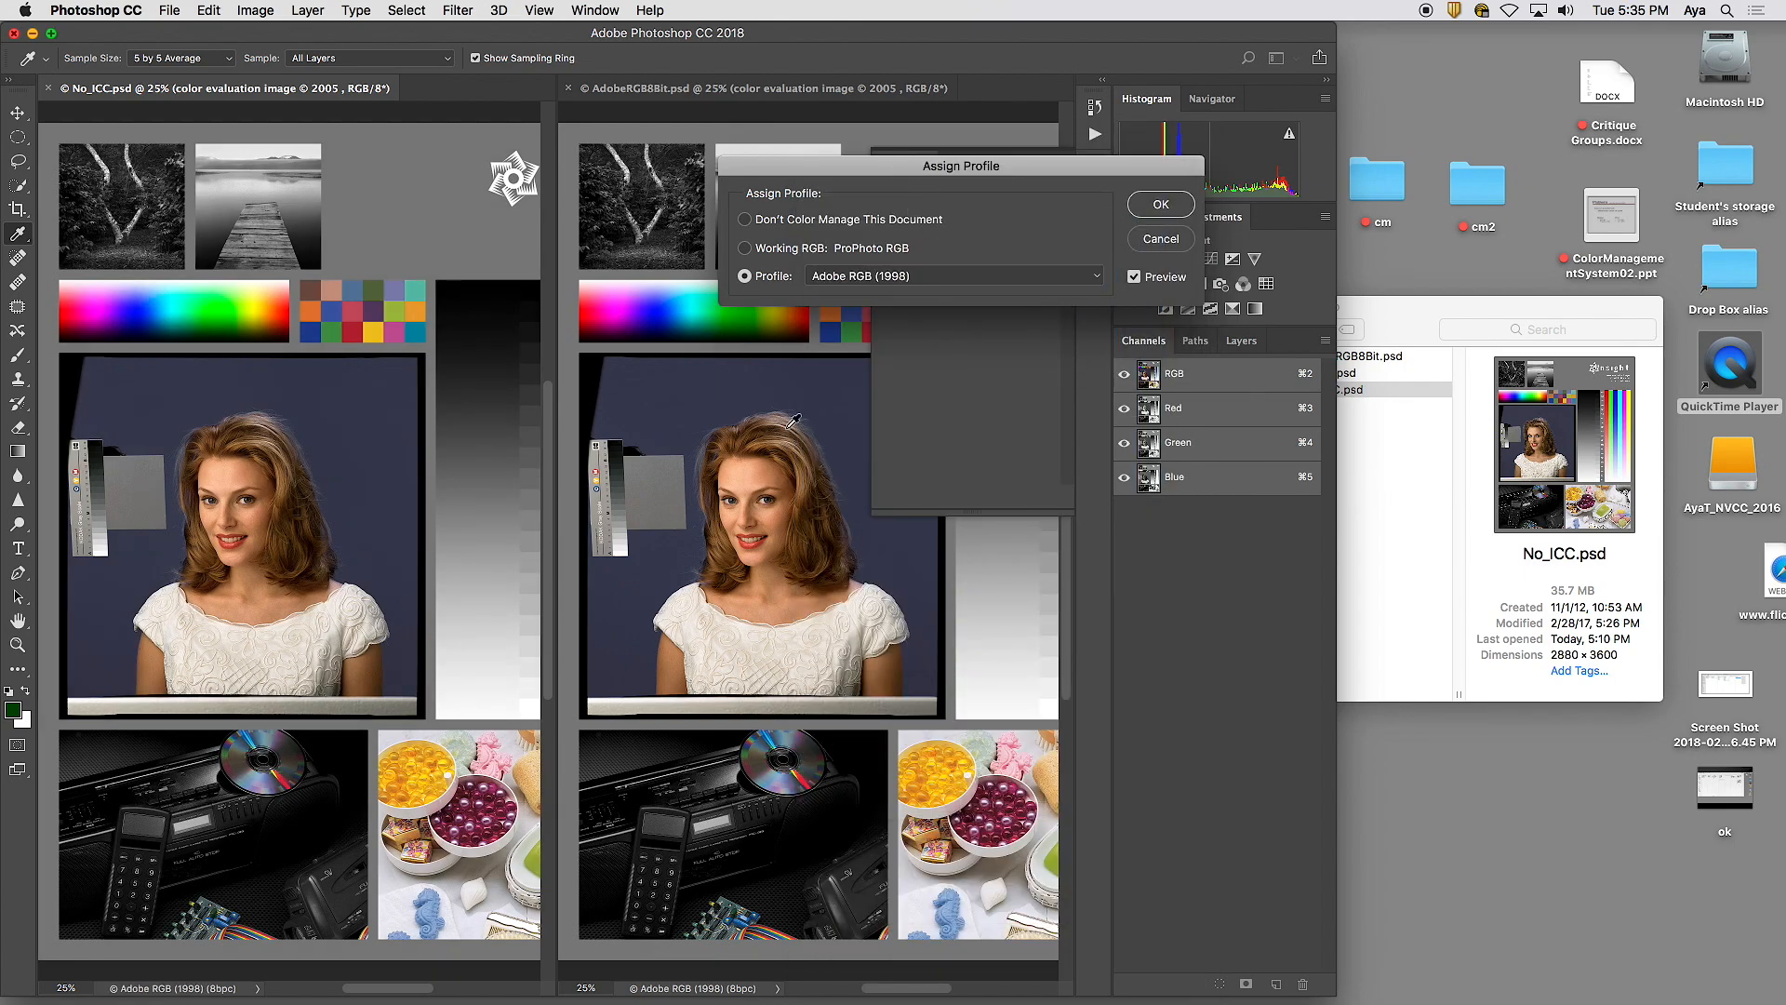
- Compare No_ICC.psd with AdobeRGB8Bit.psd by previewing sRGB IEC61966-2.1 and ProPhoto RGB as the assigned profile
click(962, 279)
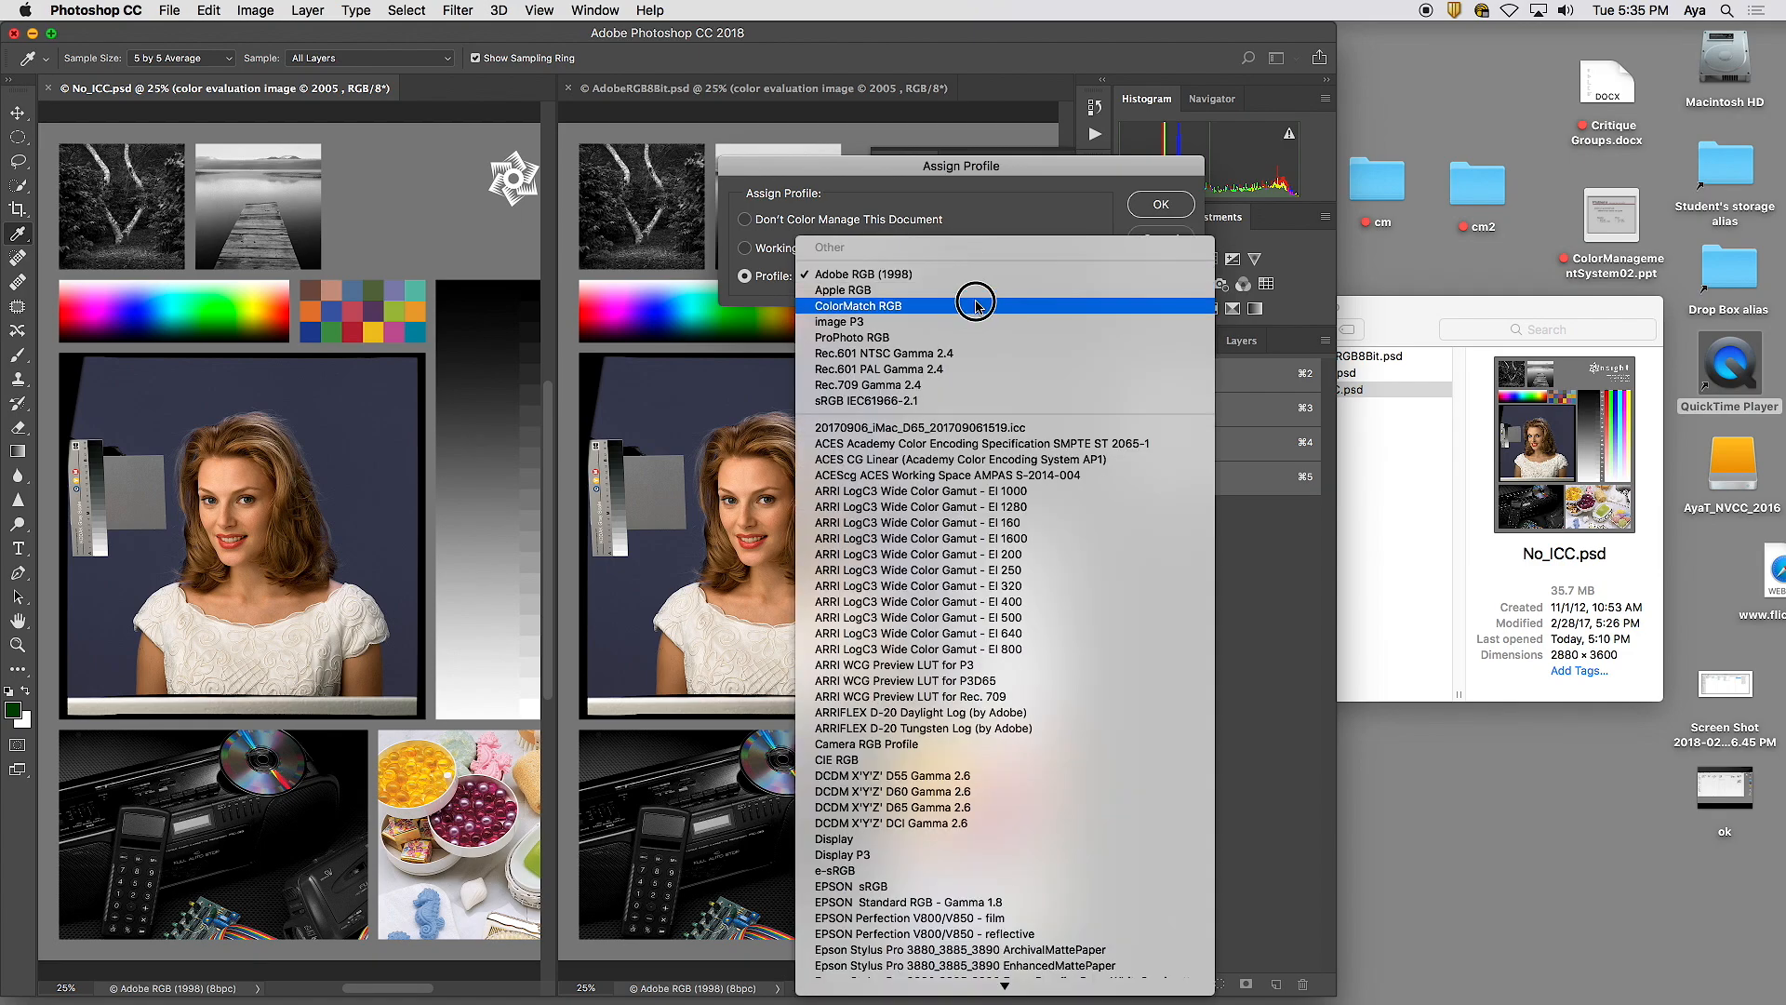
click(971, 400)
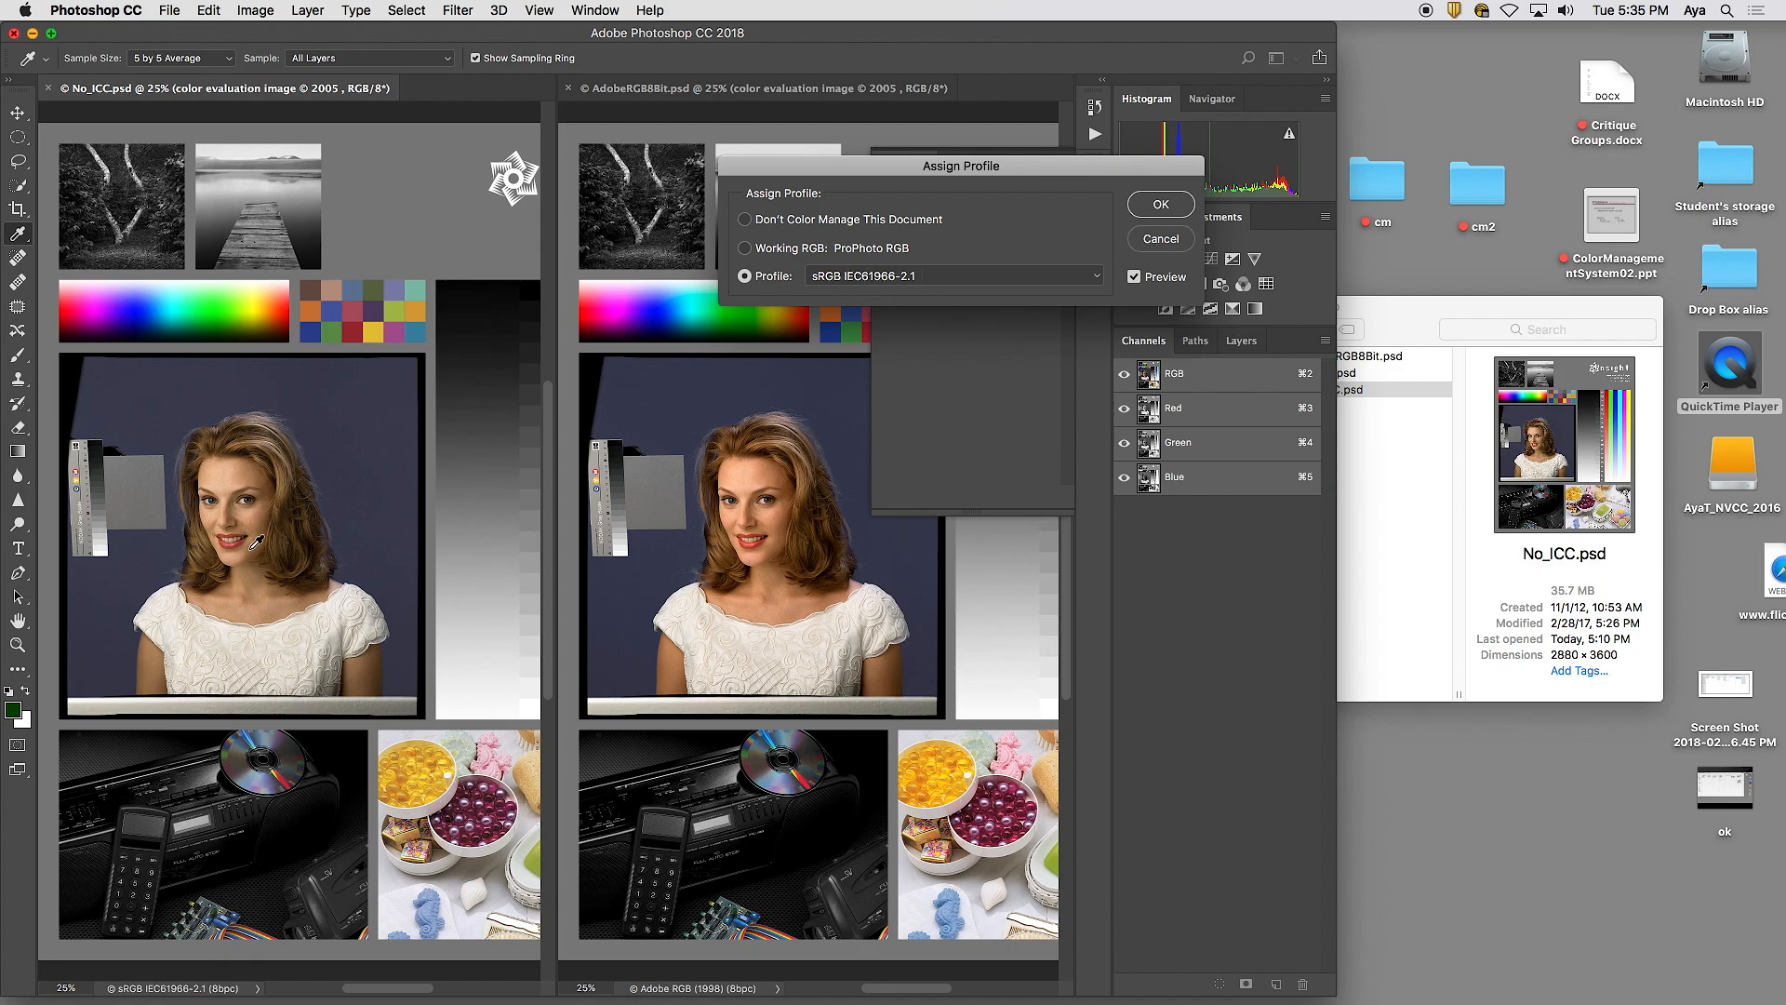
click(860, 276)
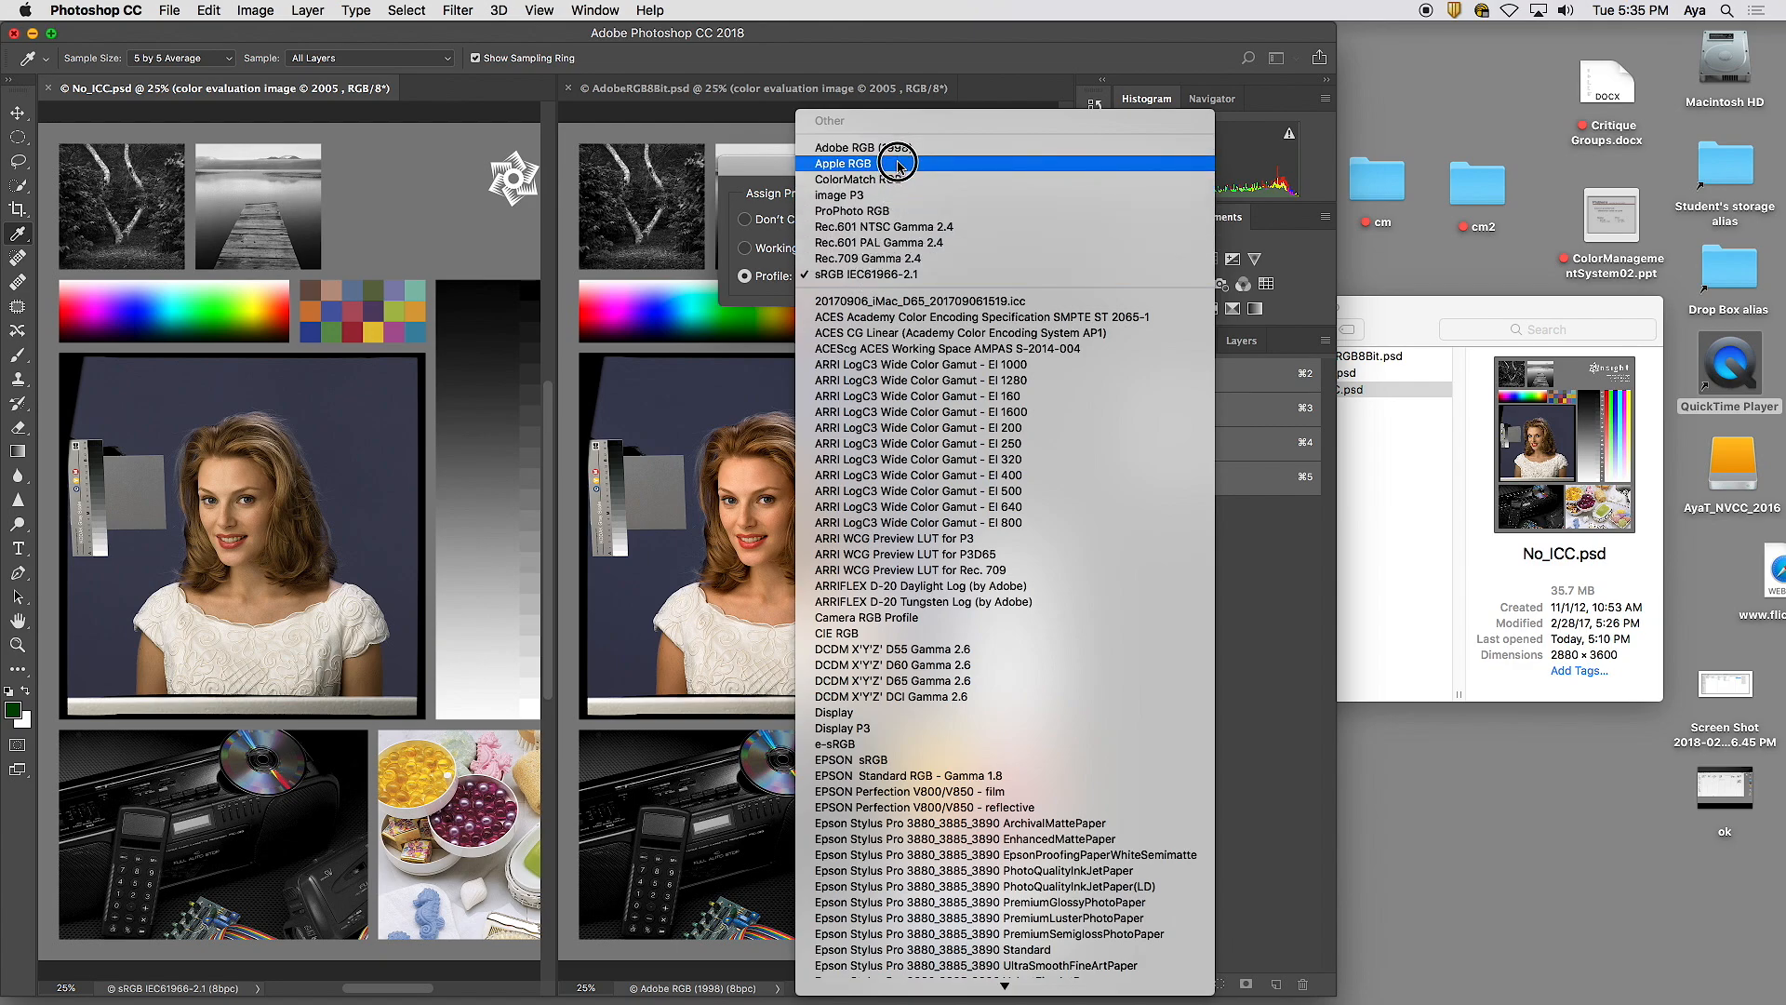
click(897, 210)
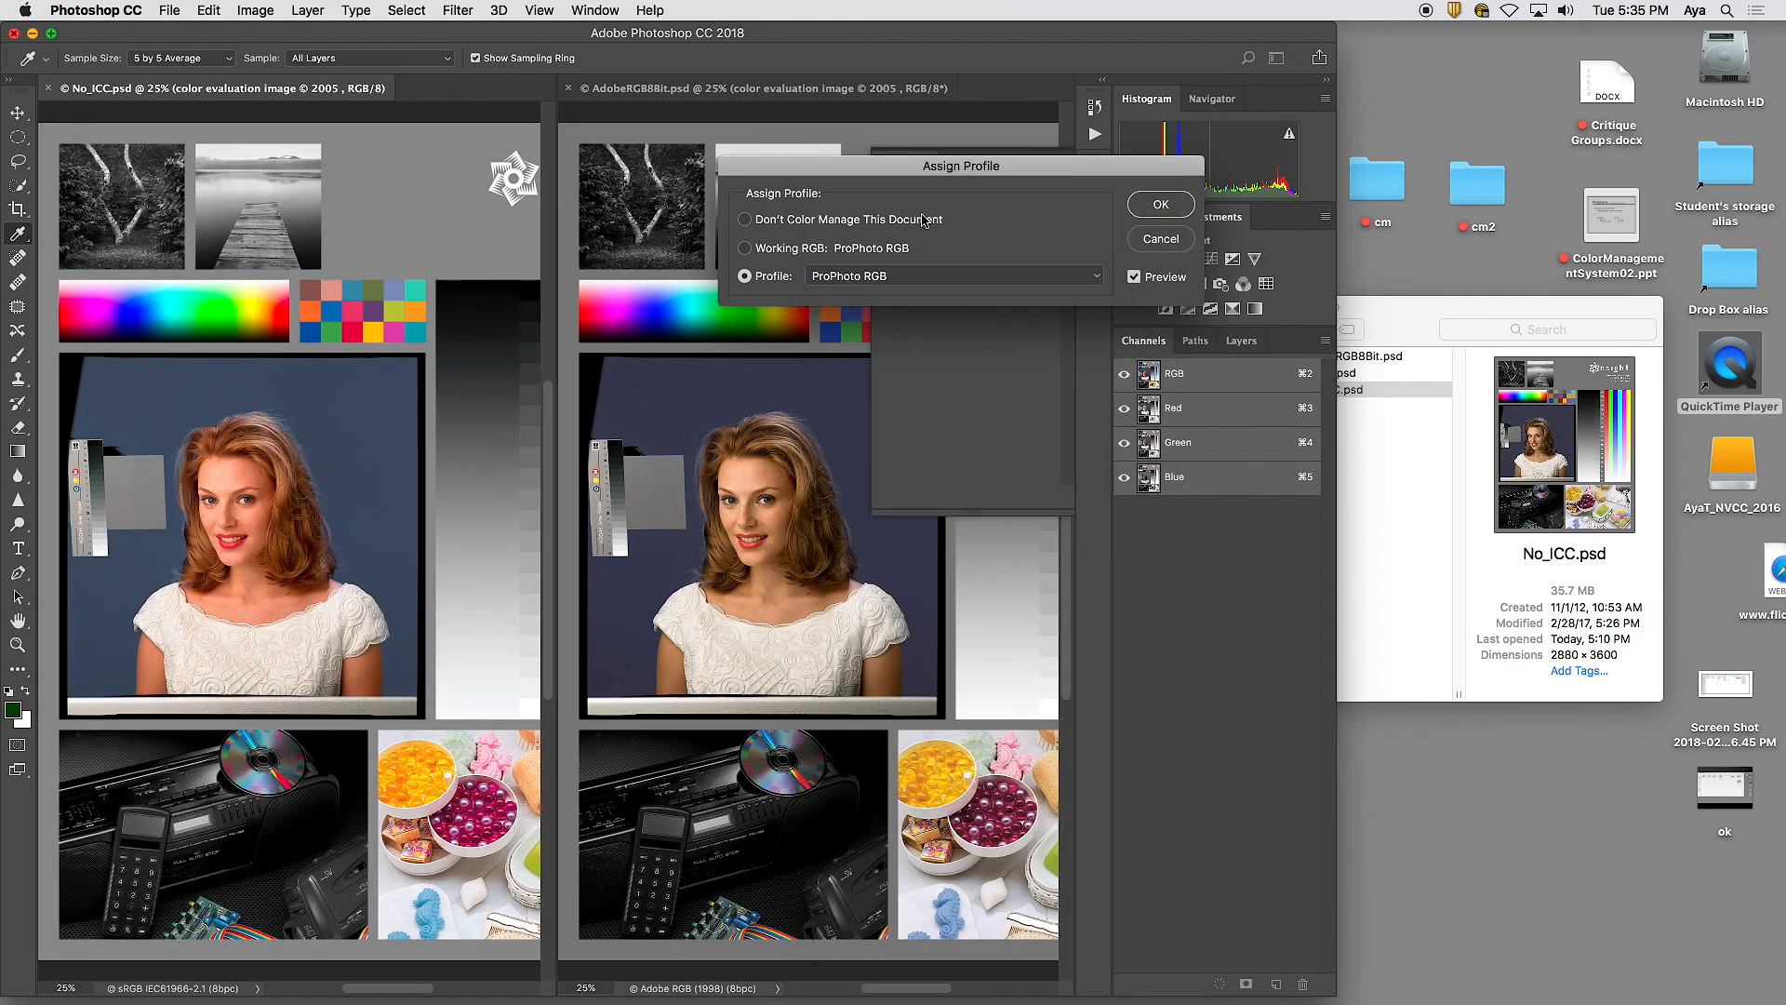
- Assign the Adobe RGB (1998) profile to No_ICC.psd and apply it
click(921, 277)
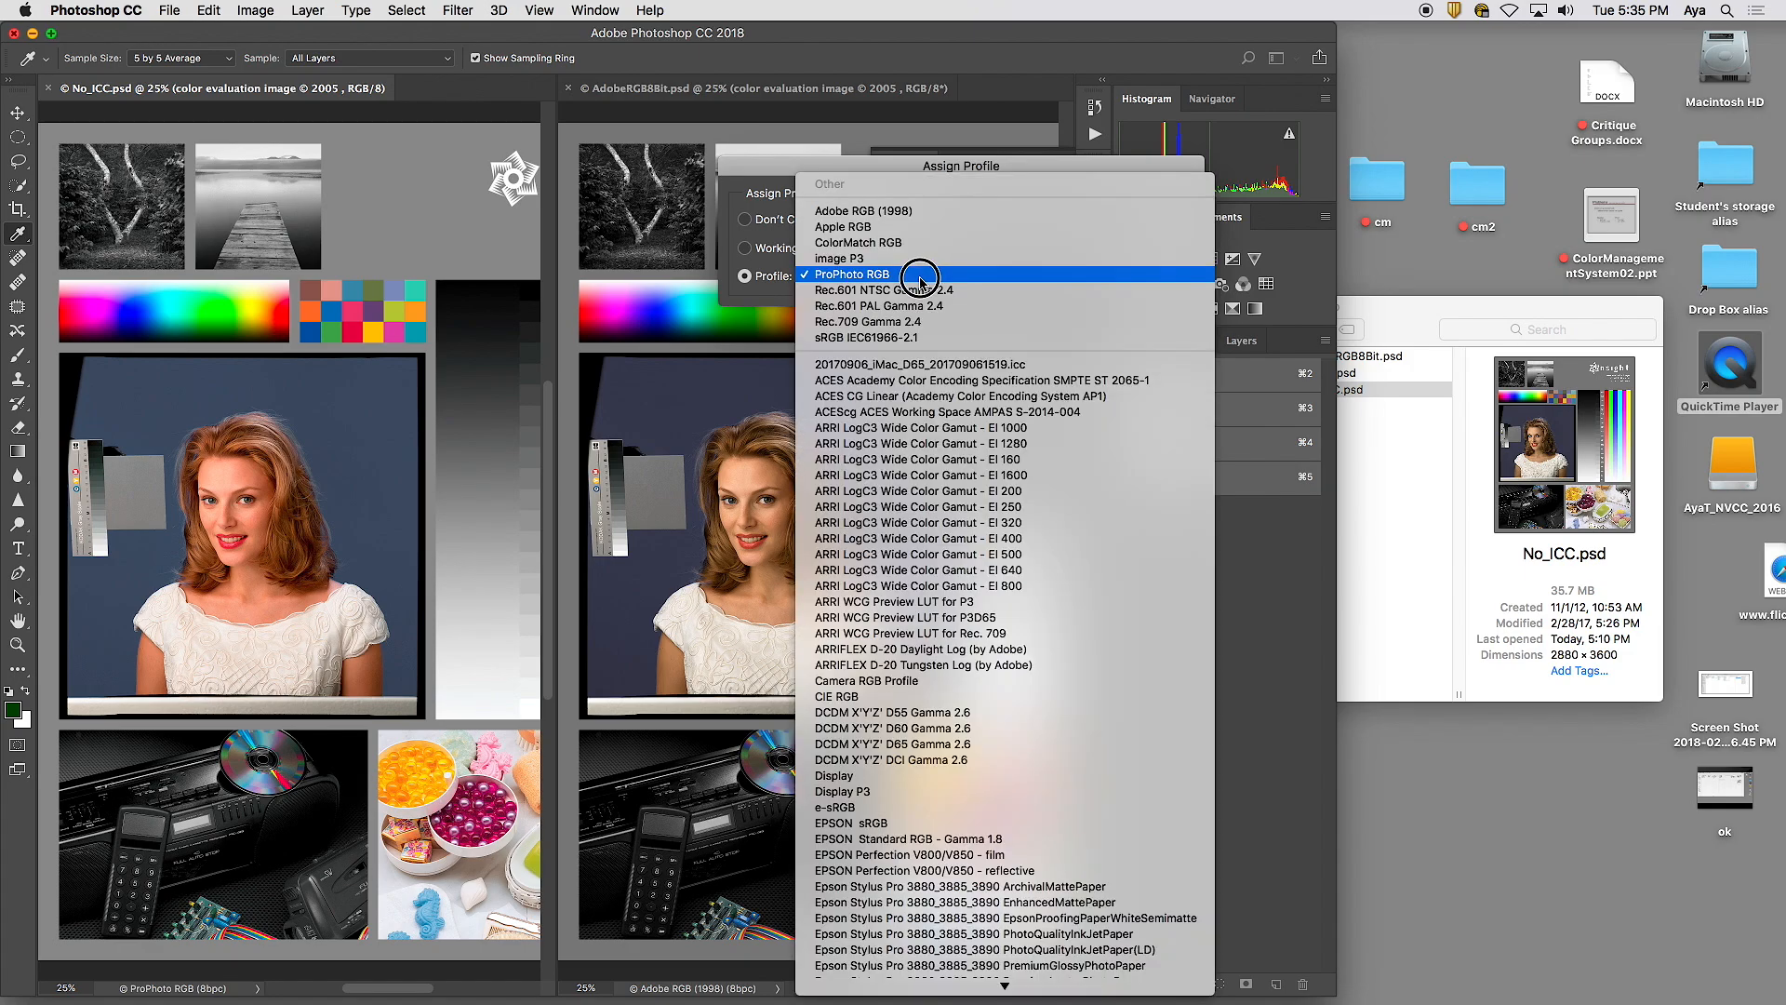
click(915, 210)
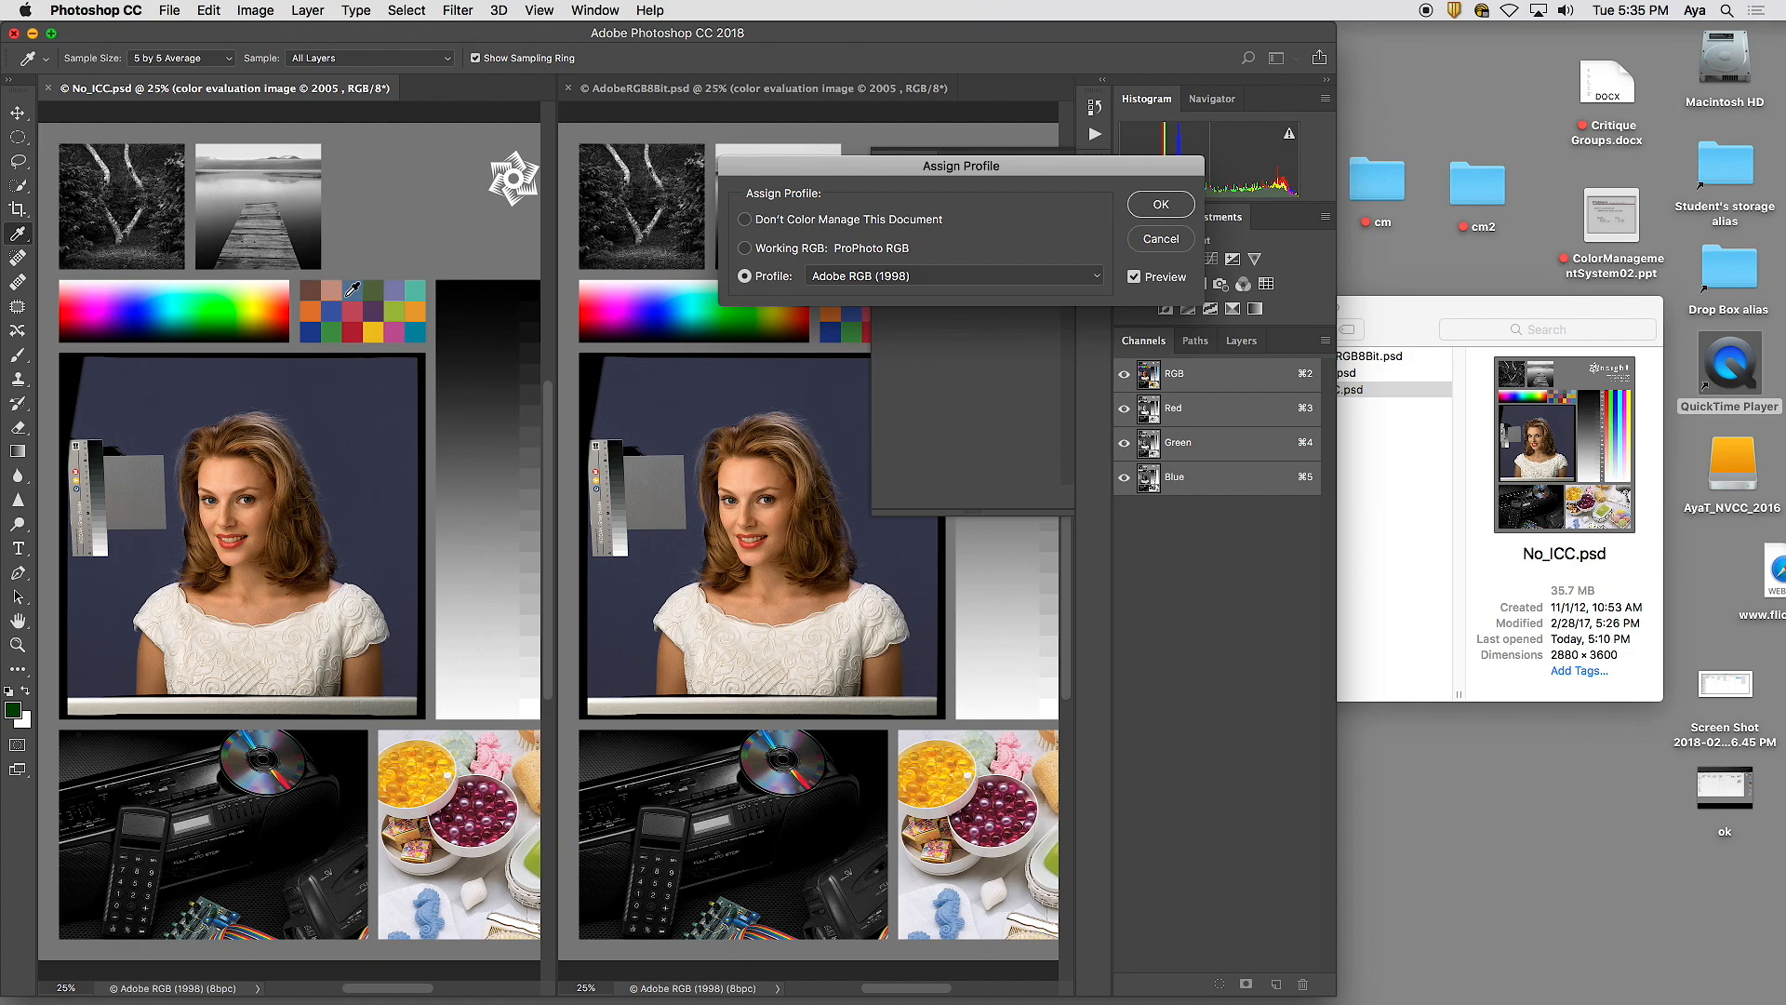
click(1161, 206)
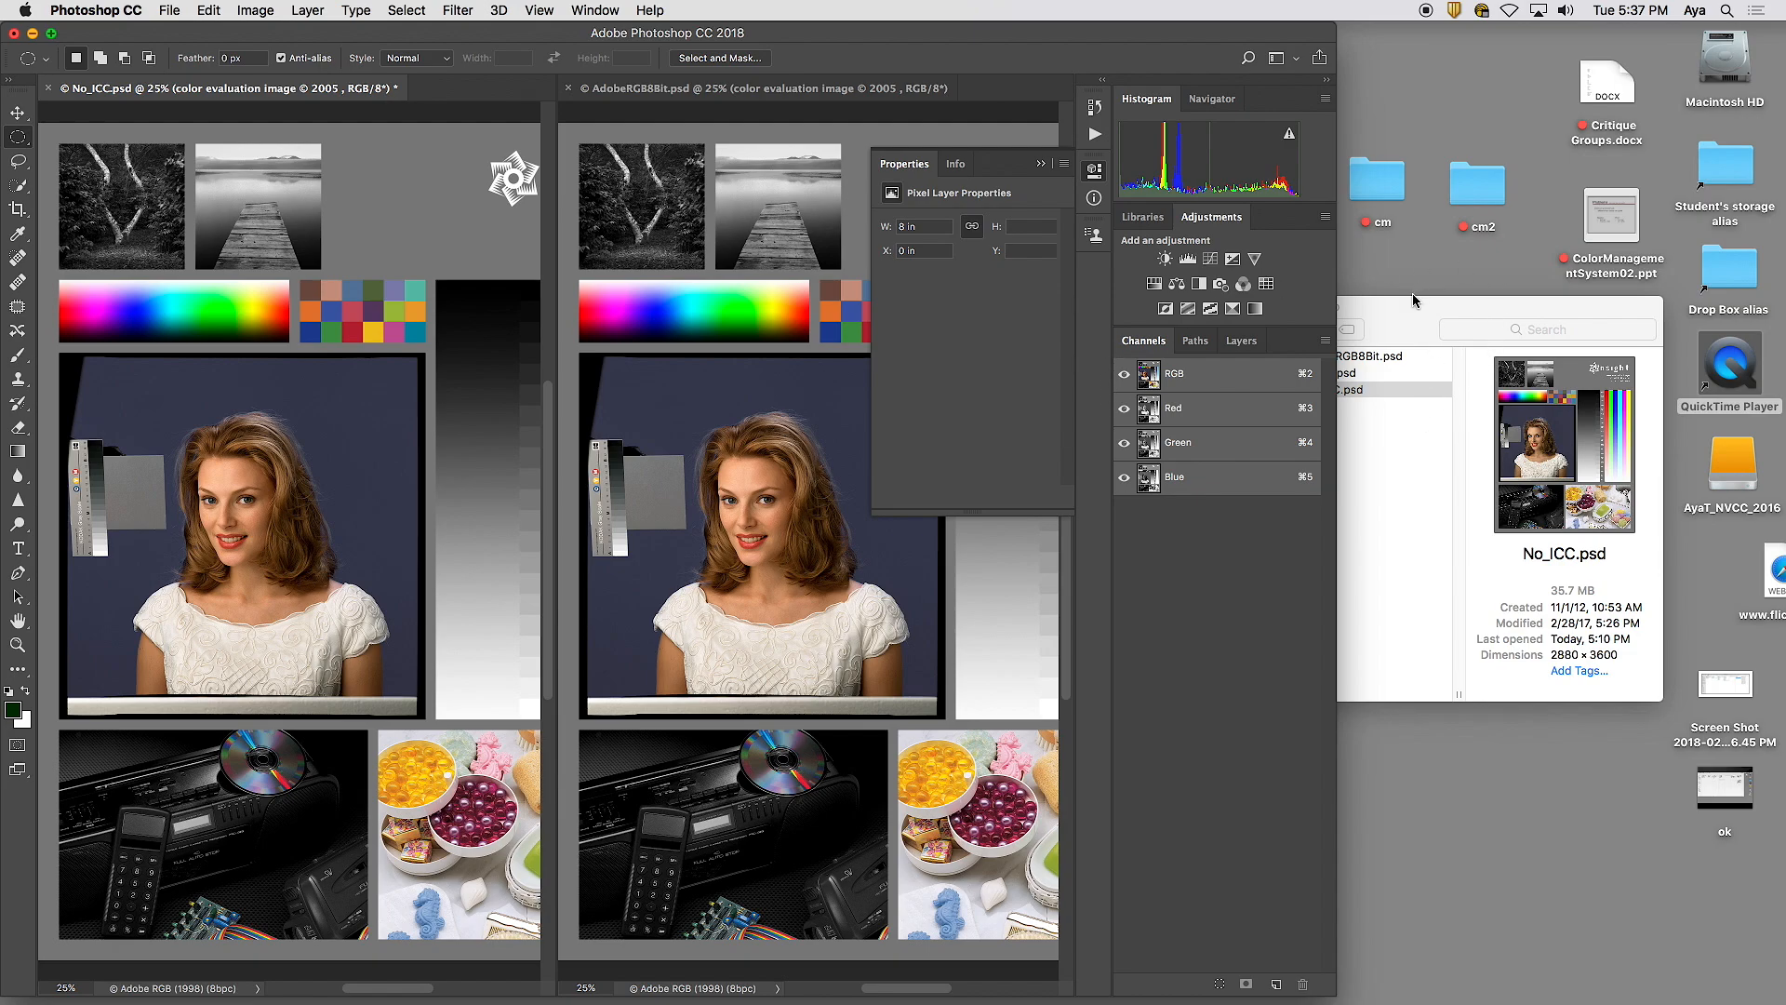
- Move the For demo Finder window further down the desktop, and minimize and restore the Photoshop window
click(1403, 317)
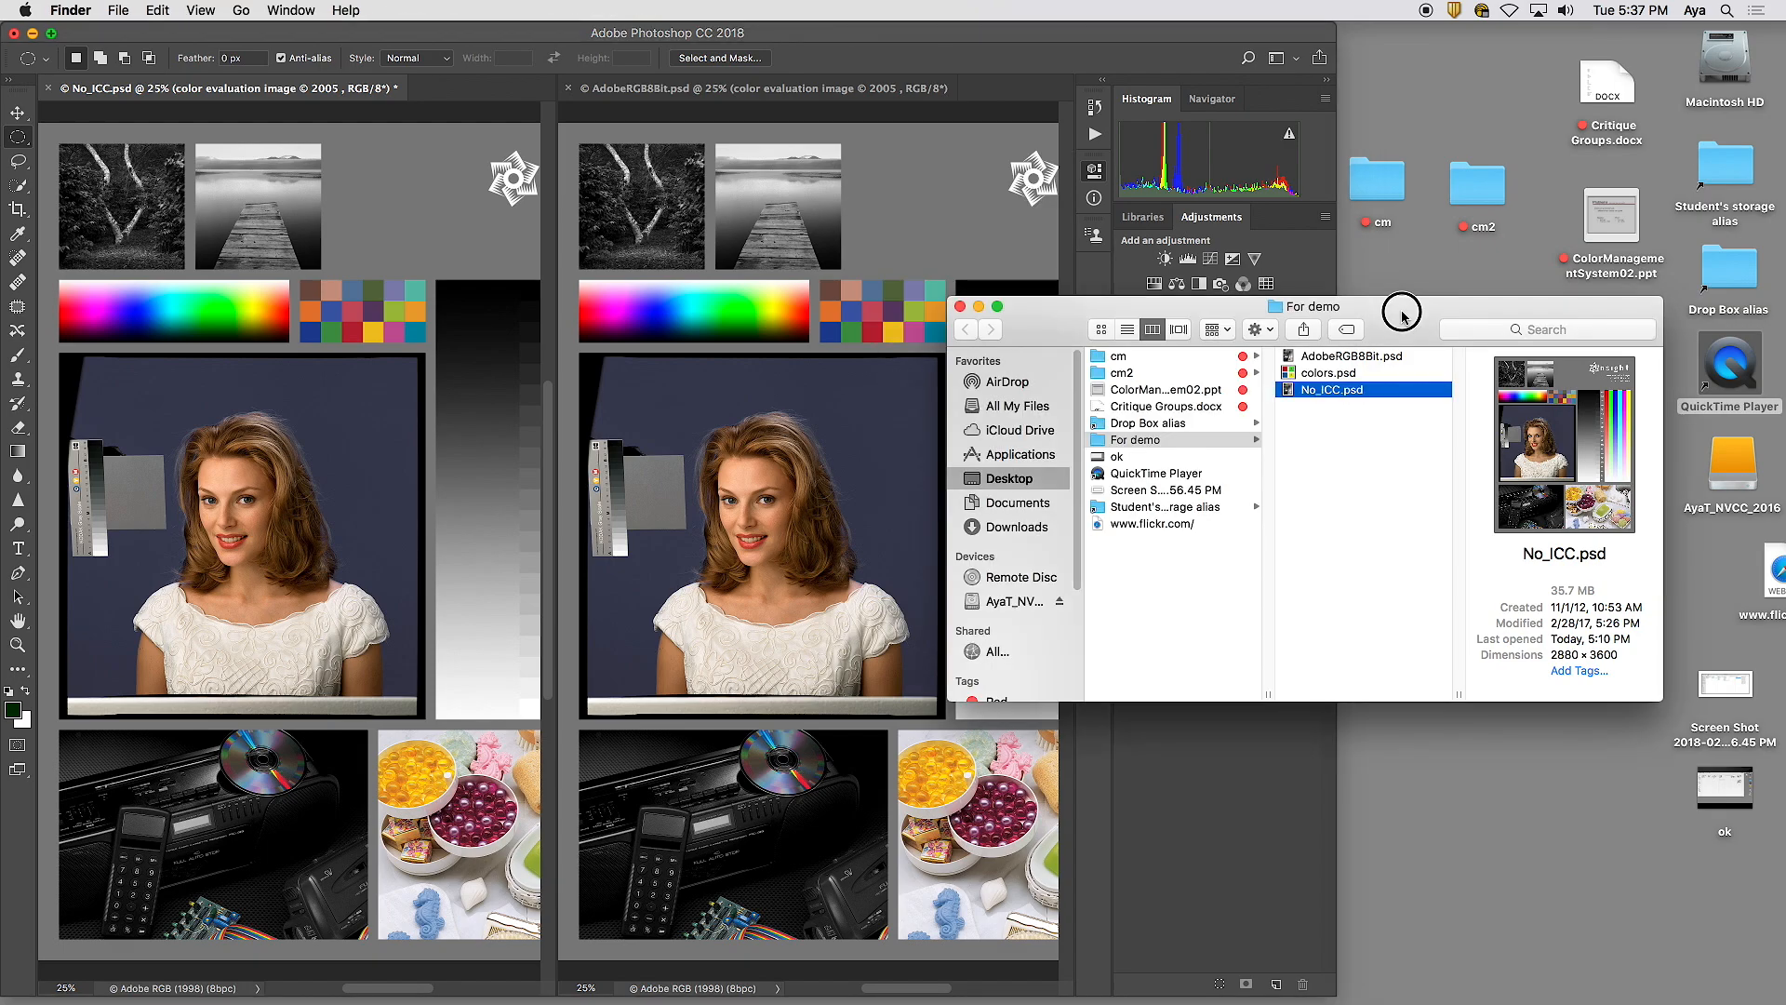
drag(1403, 317, 1500, 398)
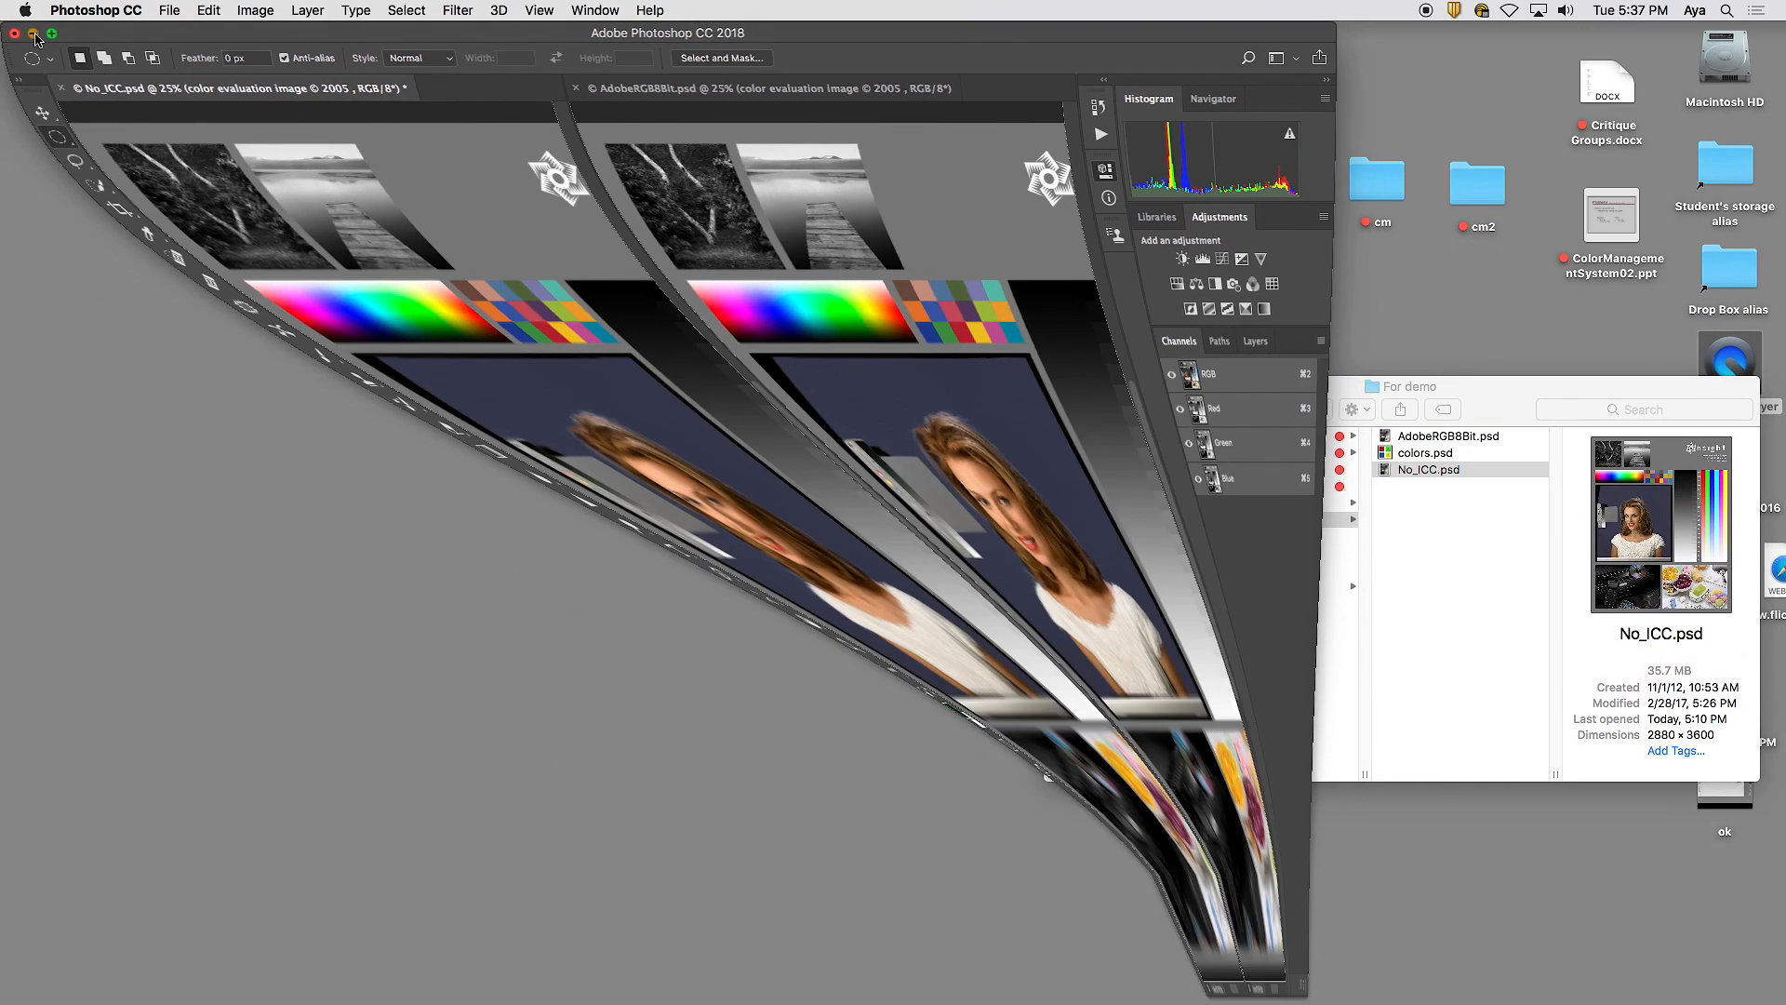
click(32, 33)
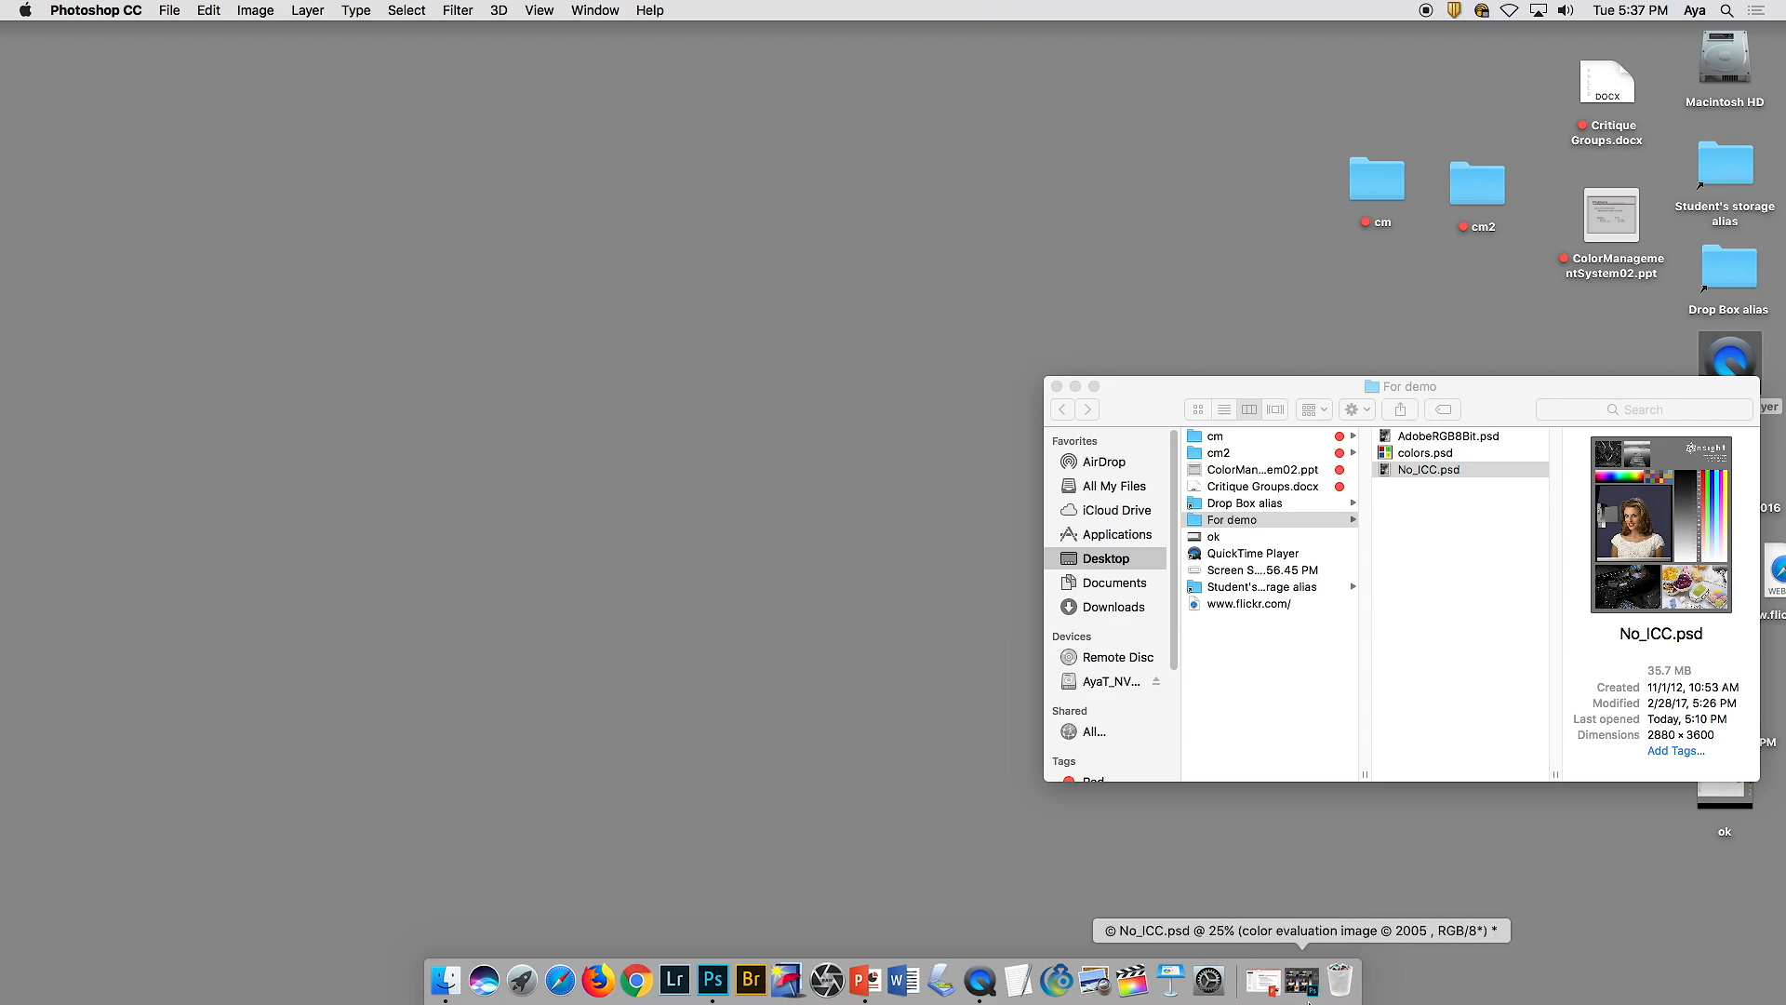
click(1302, 981)
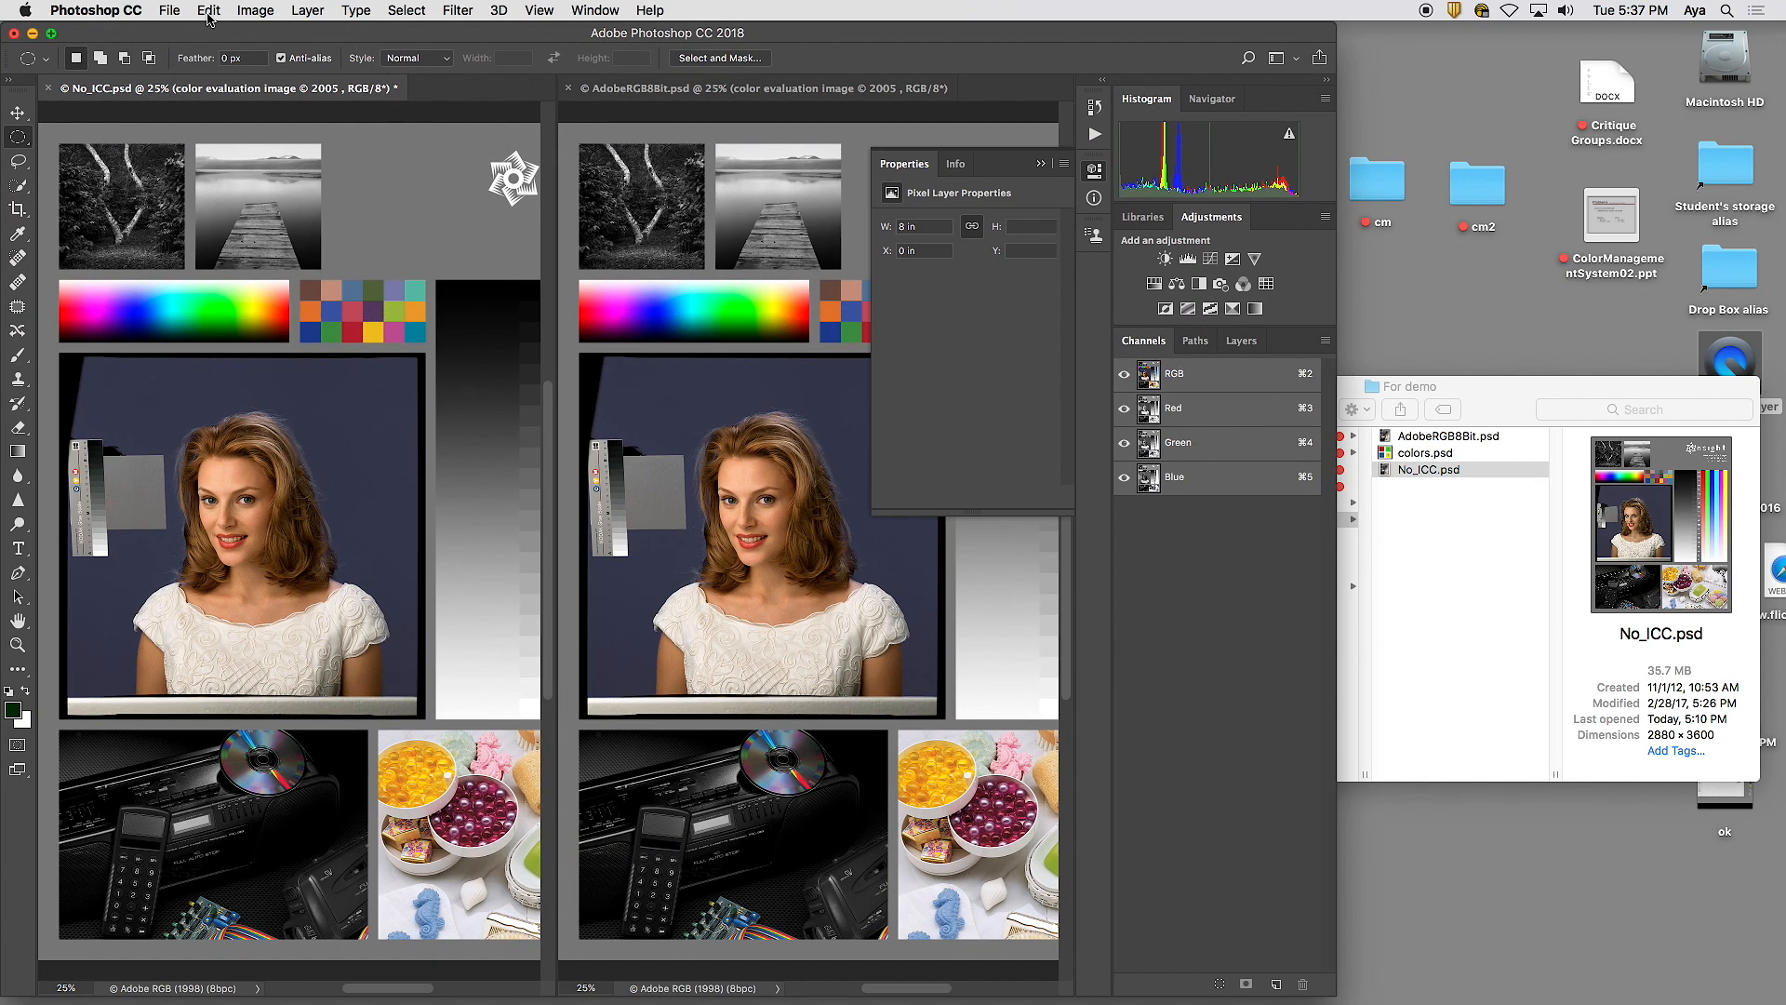
- Open Convert to Profile for No_ICC.psd and look through the available destination profiles
click(209, 11)
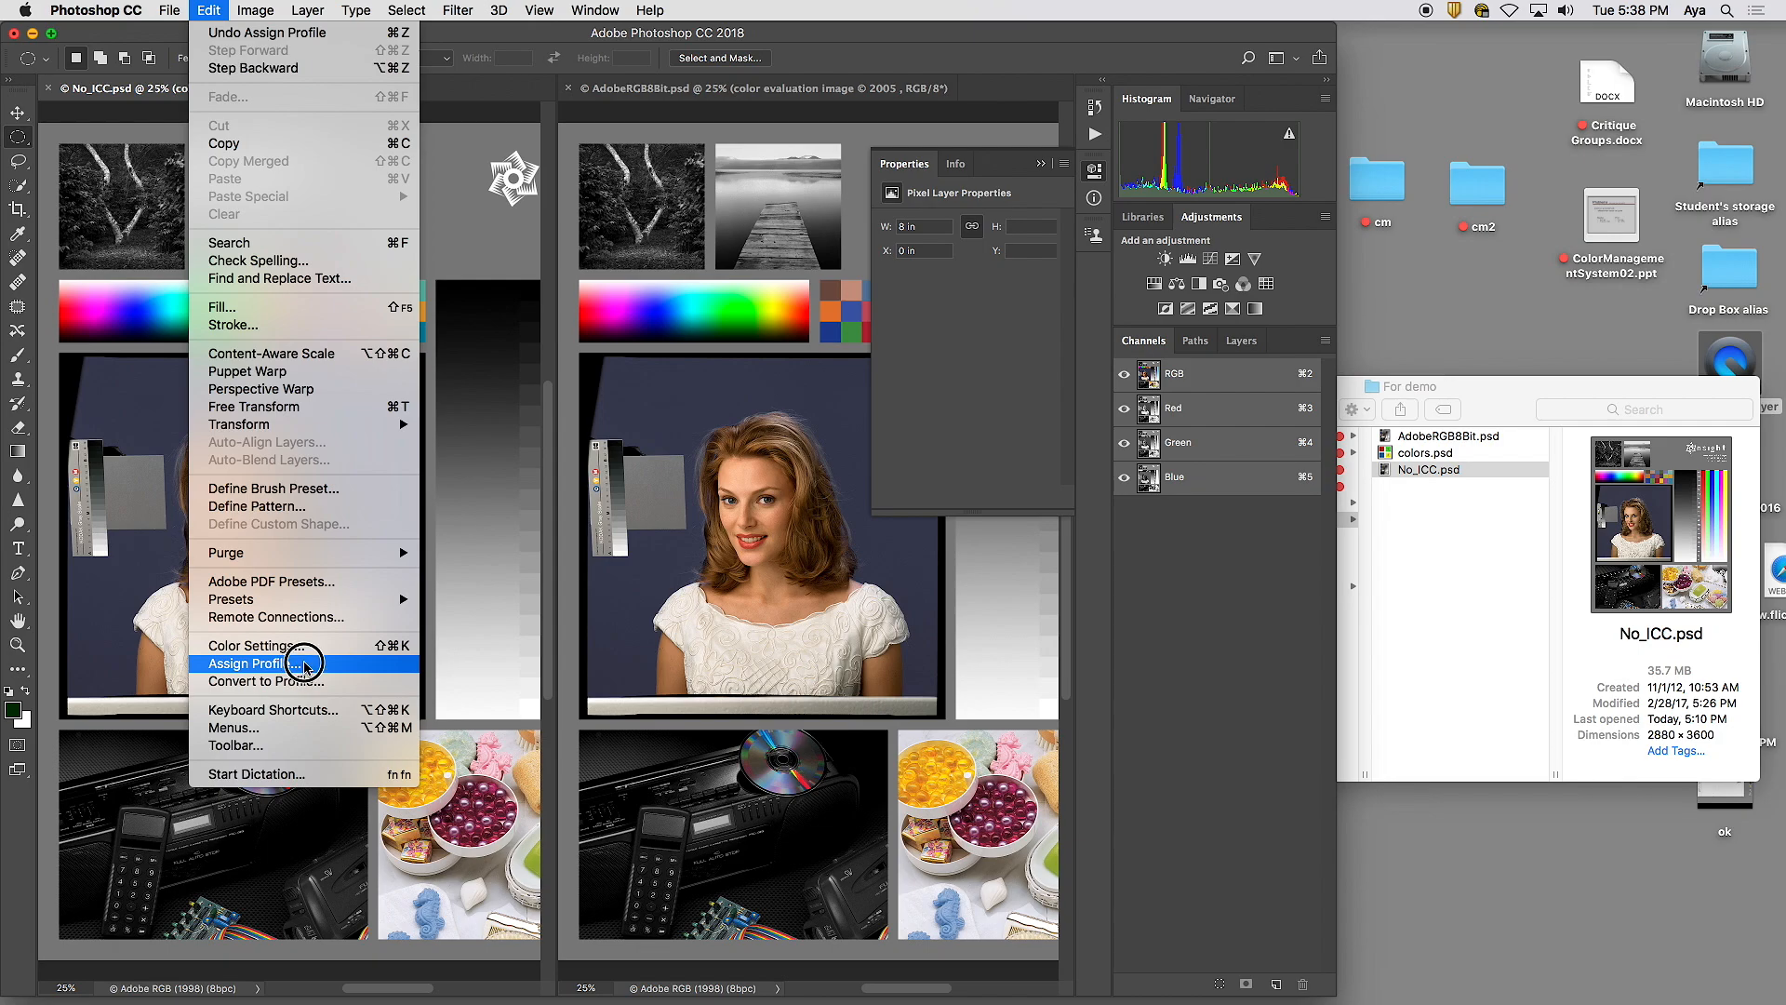
click(310, 683)
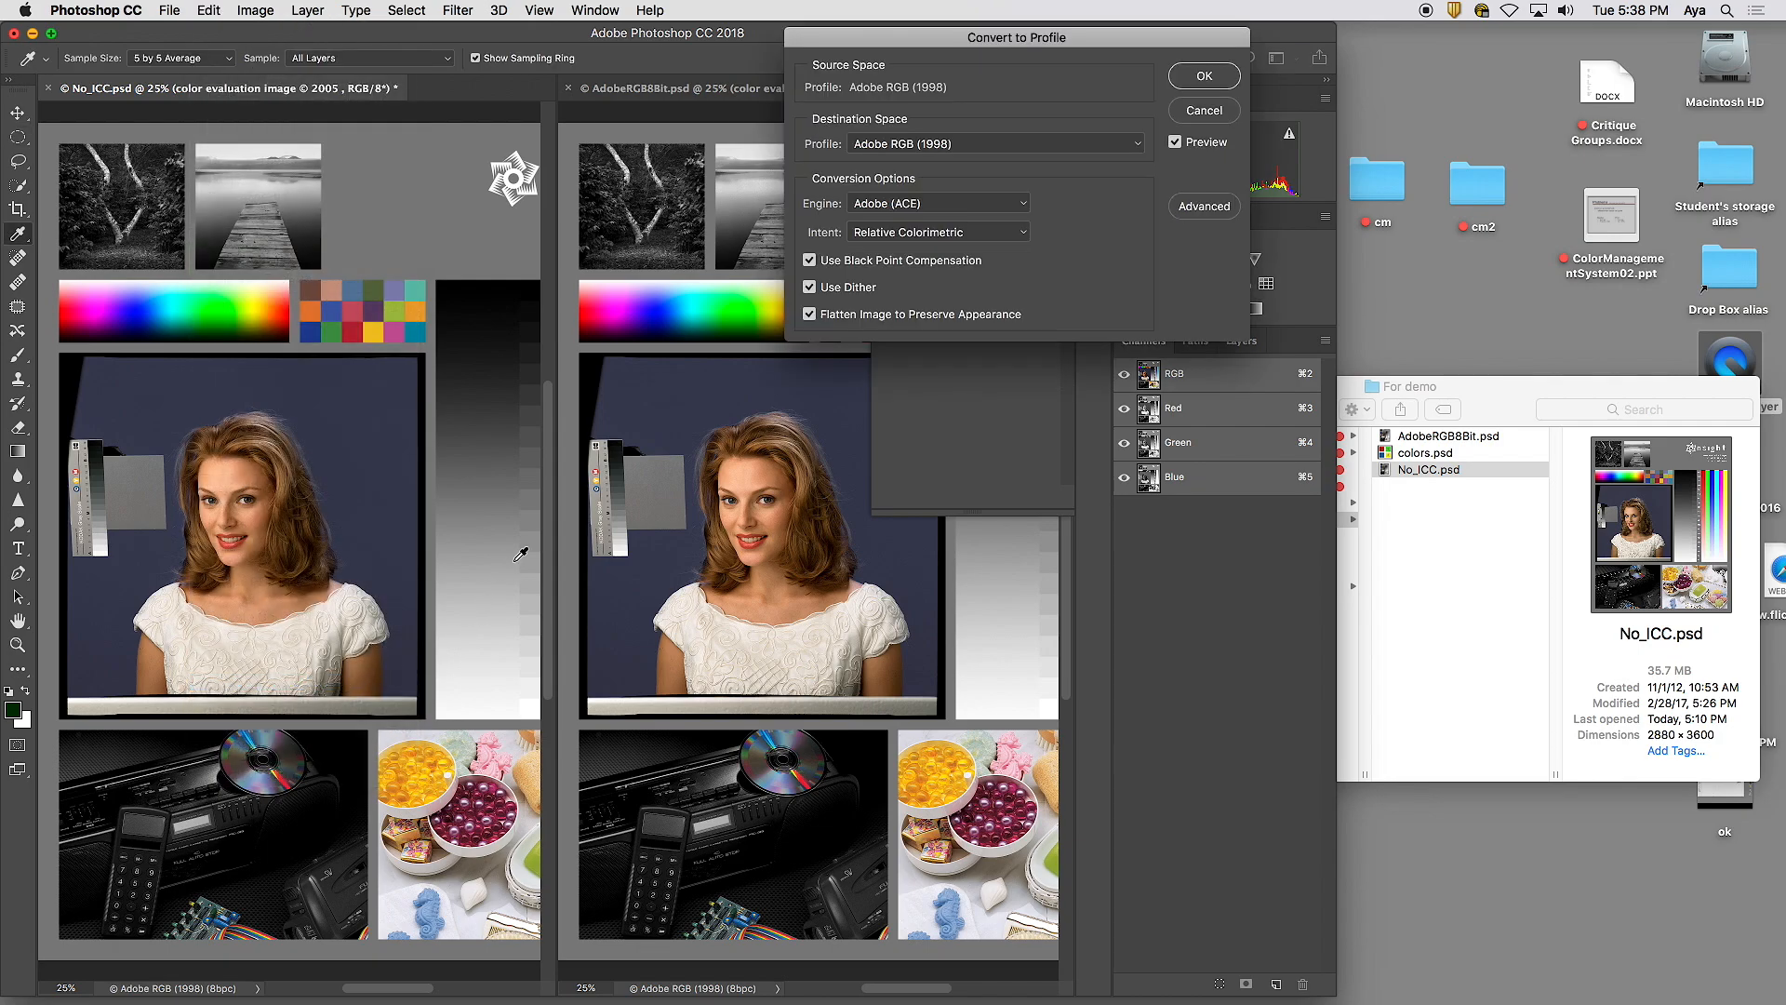
drag(973, 38, 767, 72)
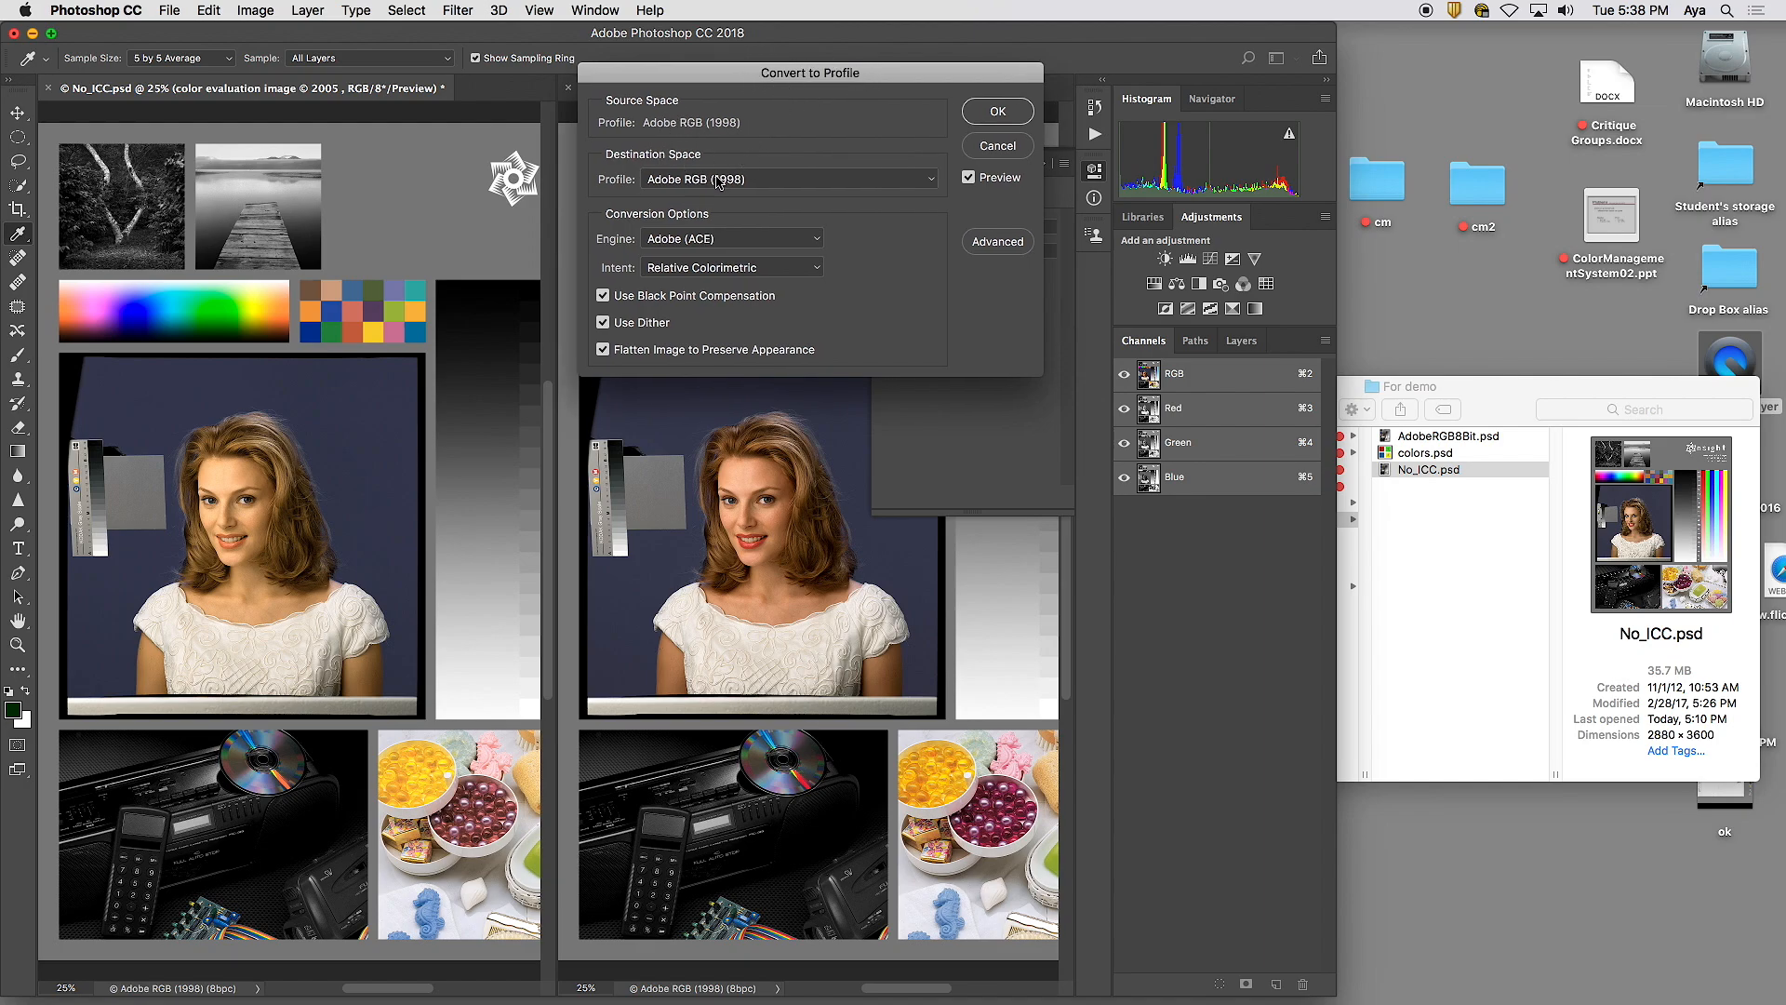
click(719, 179)
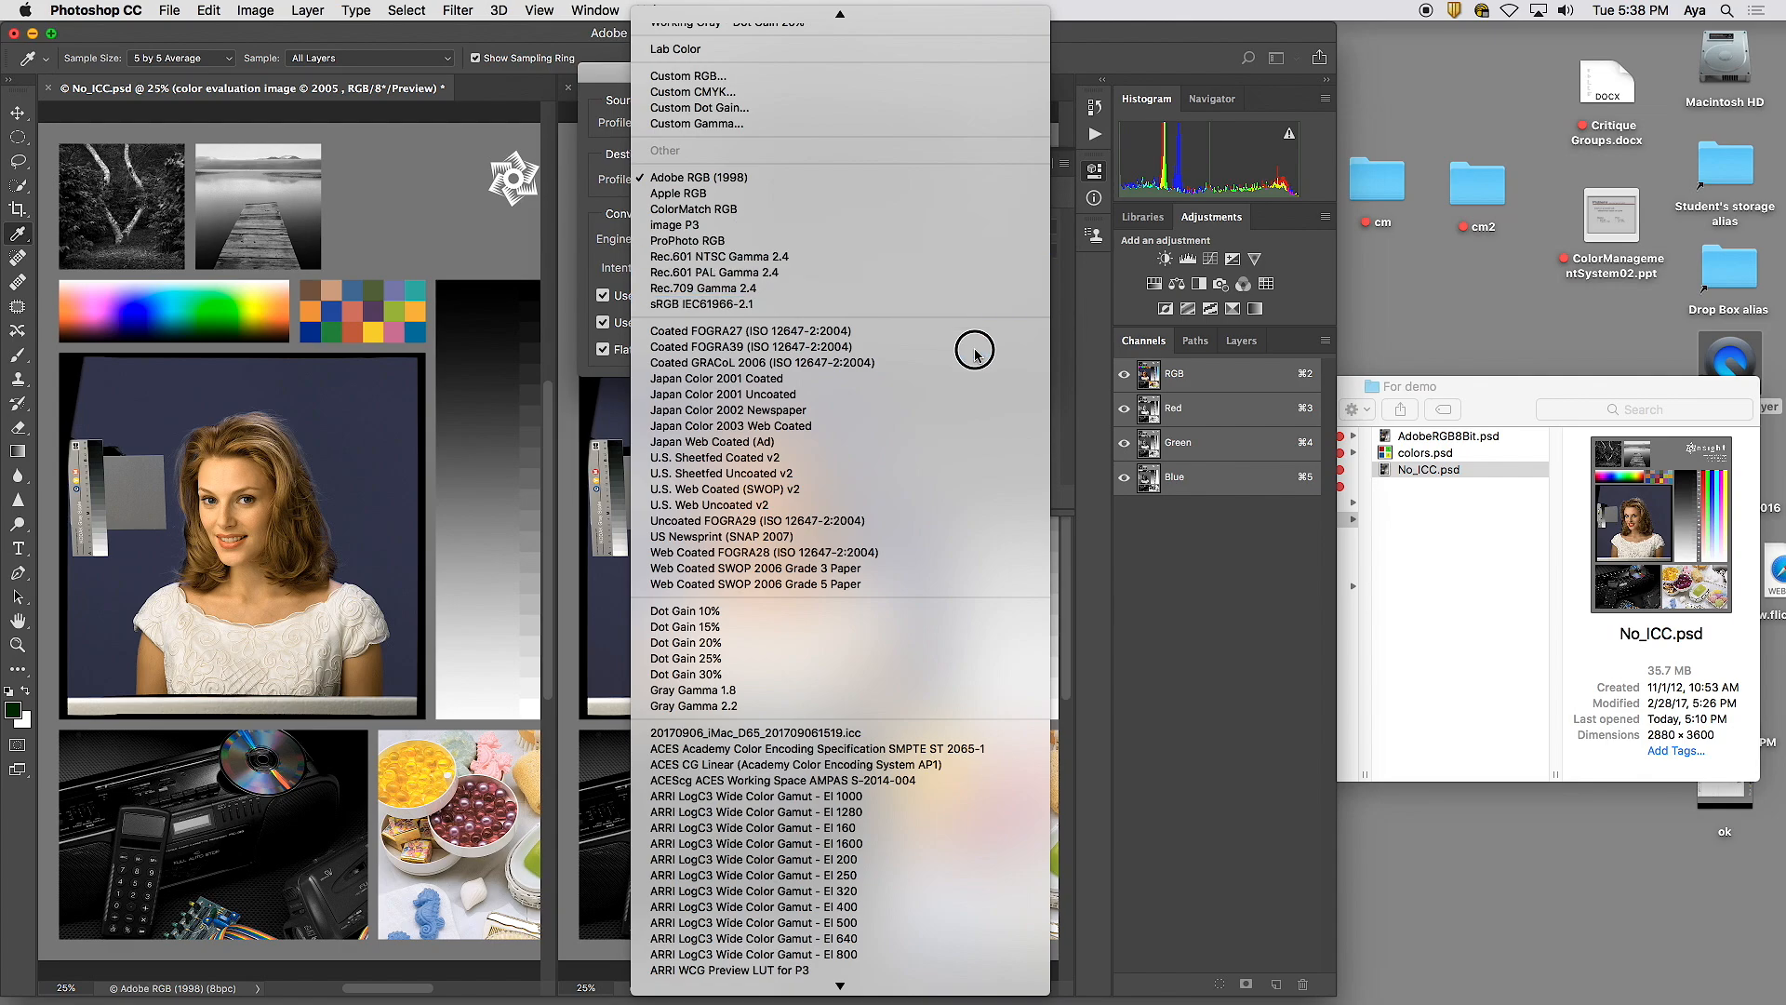
click(1183, 614)
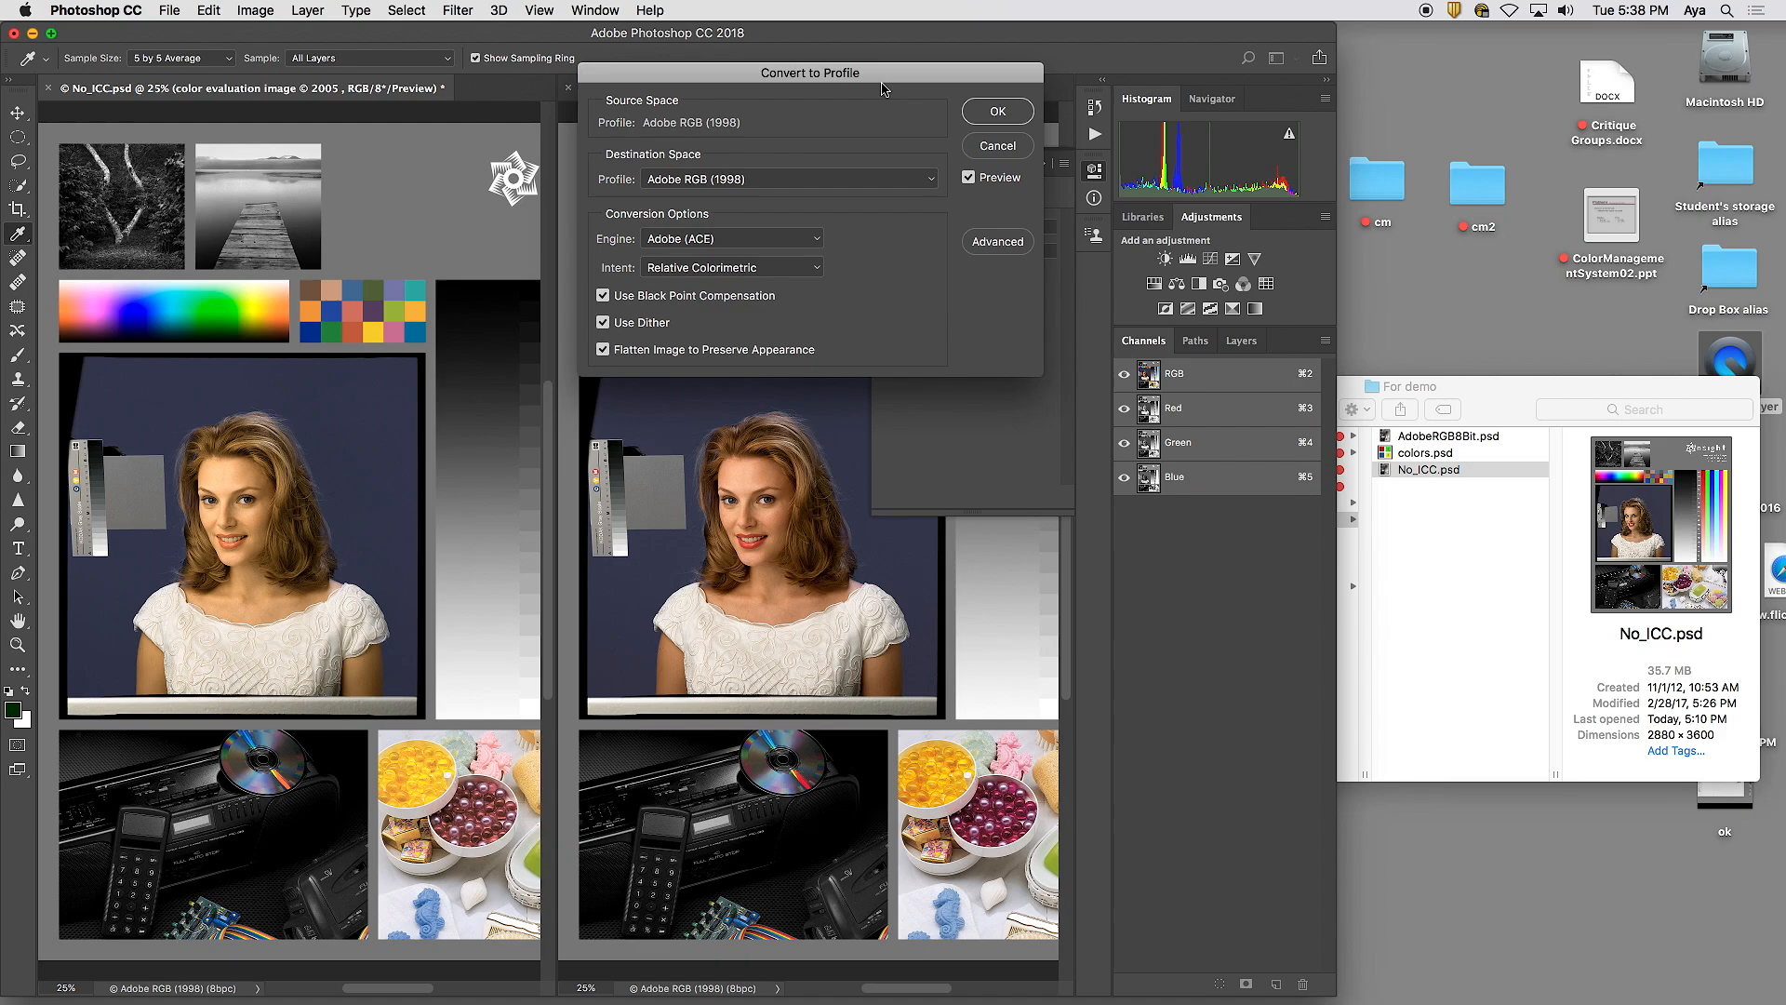
- Preview converting No_ICC.psd to sRGB IEC61966-2.1 beside AdobeRGB8Bit.psd, and cancel the conversion
drag(904, 74, 983, 37)
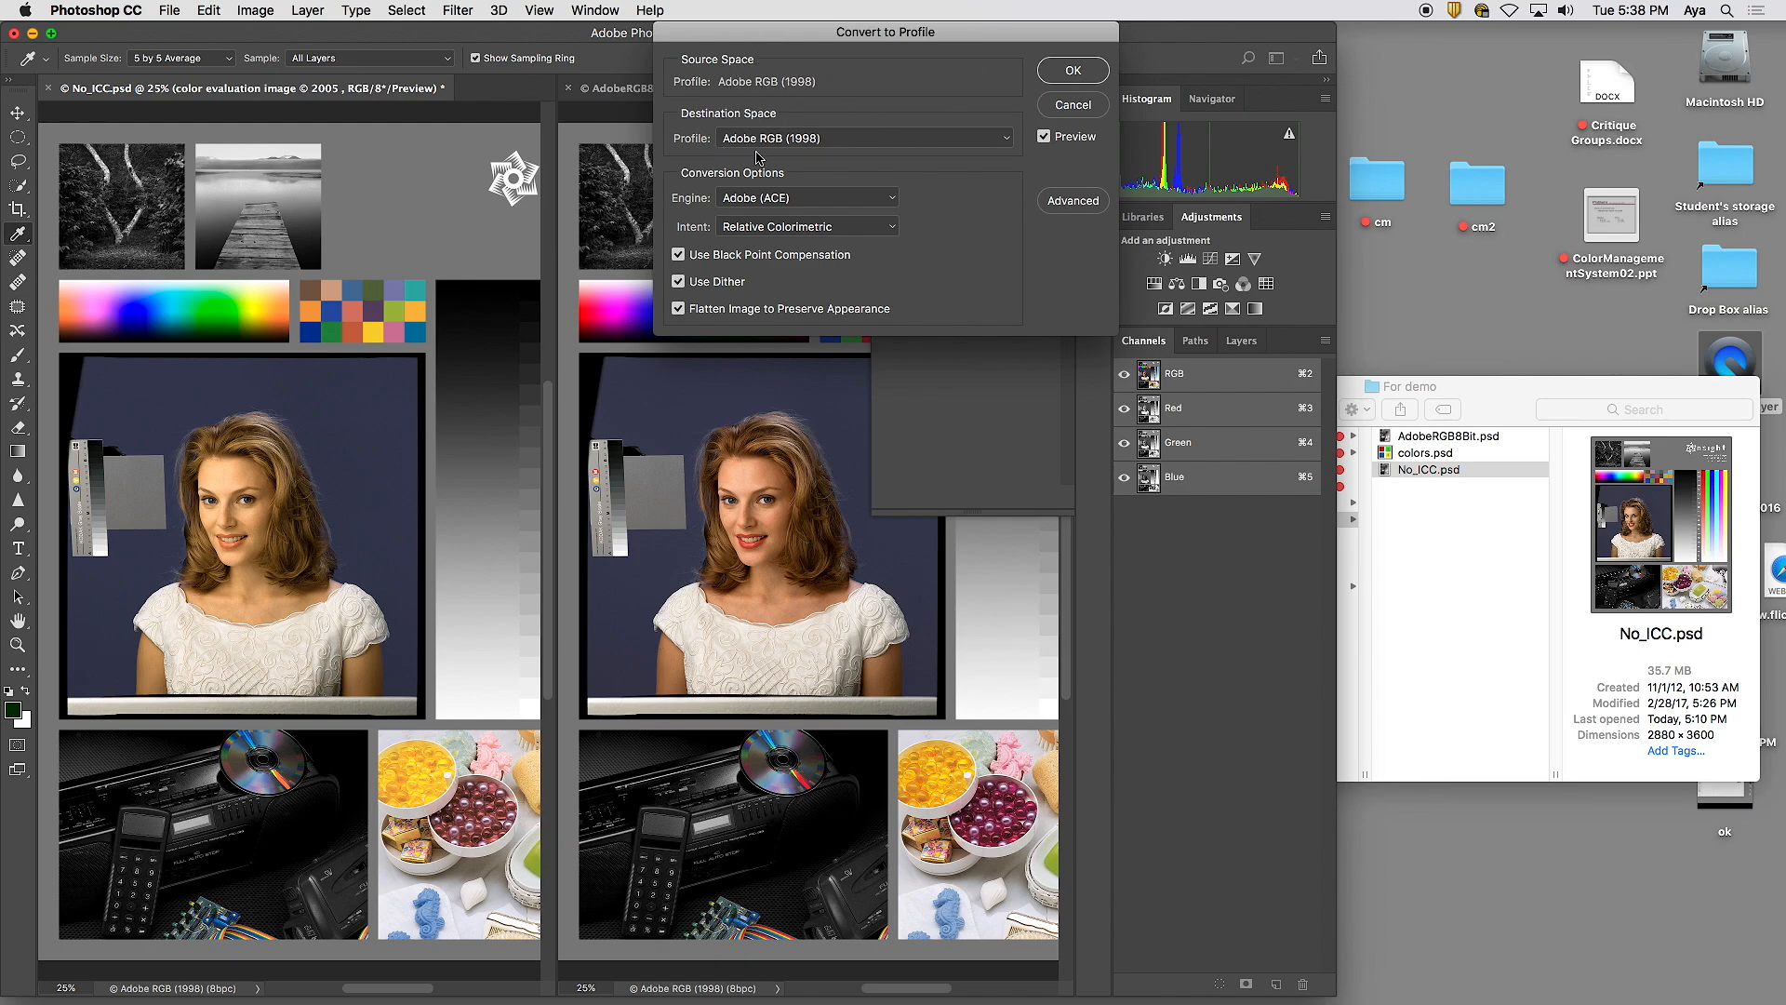
click(790, 142)
click(829, 265)
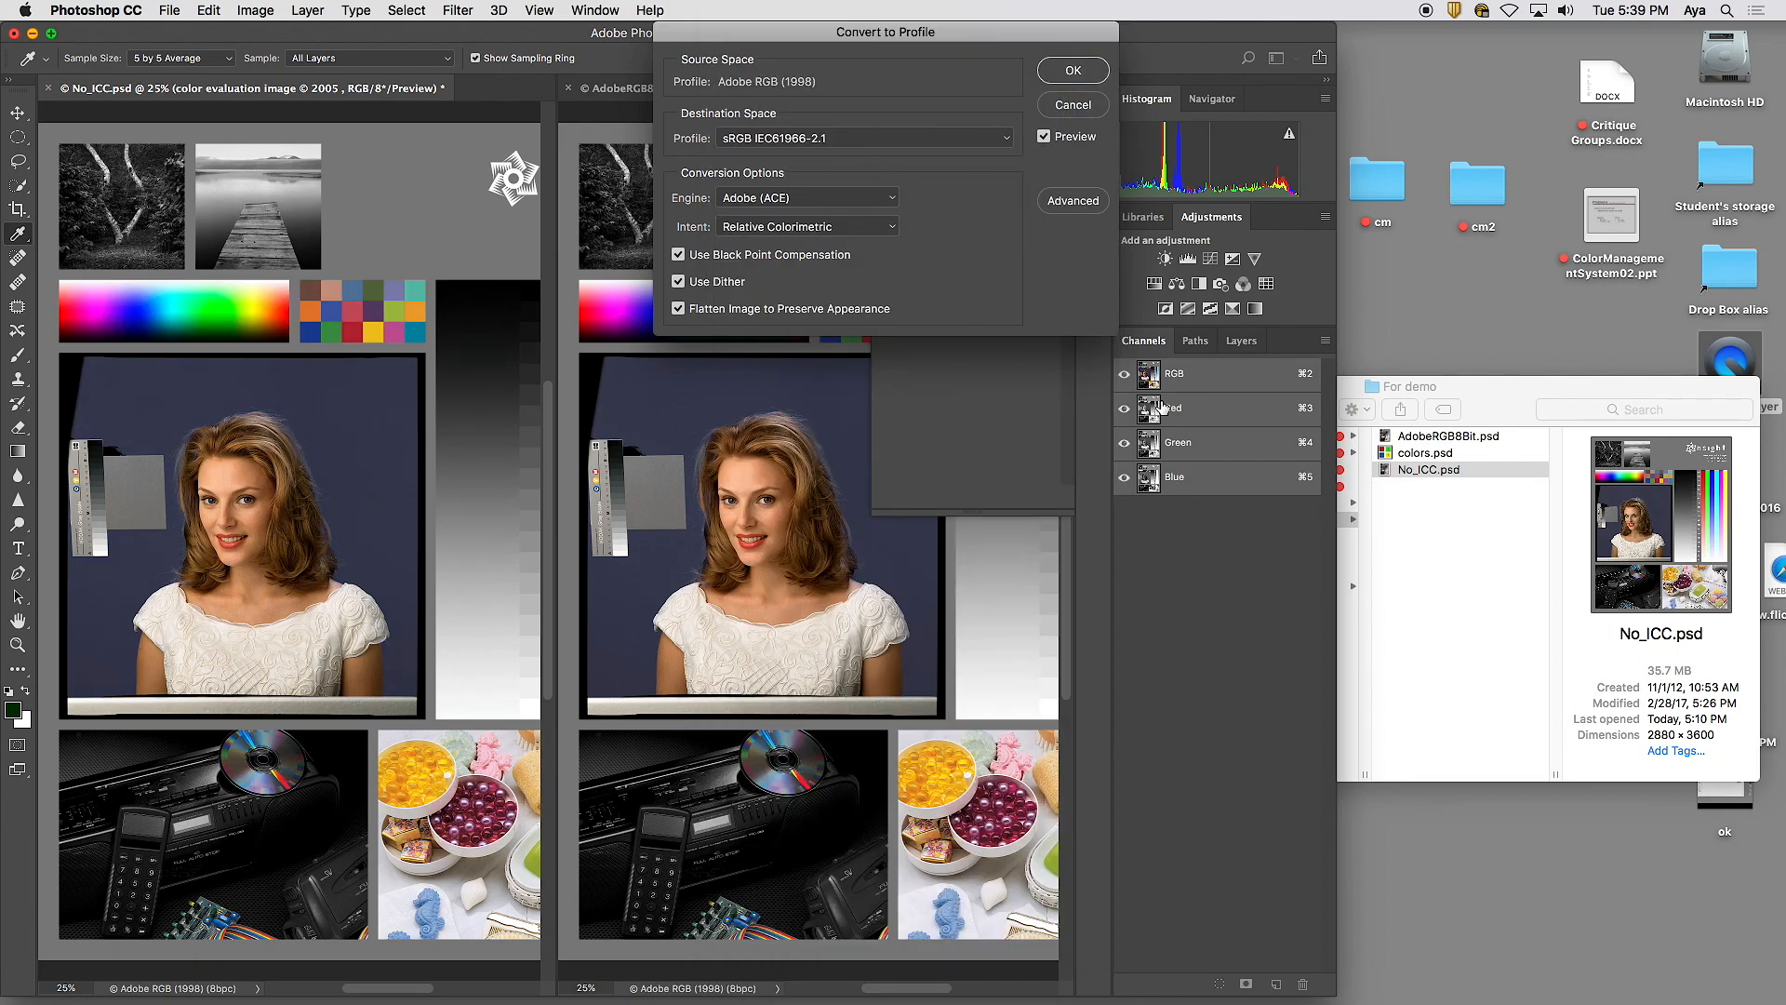
click(1067, 114)
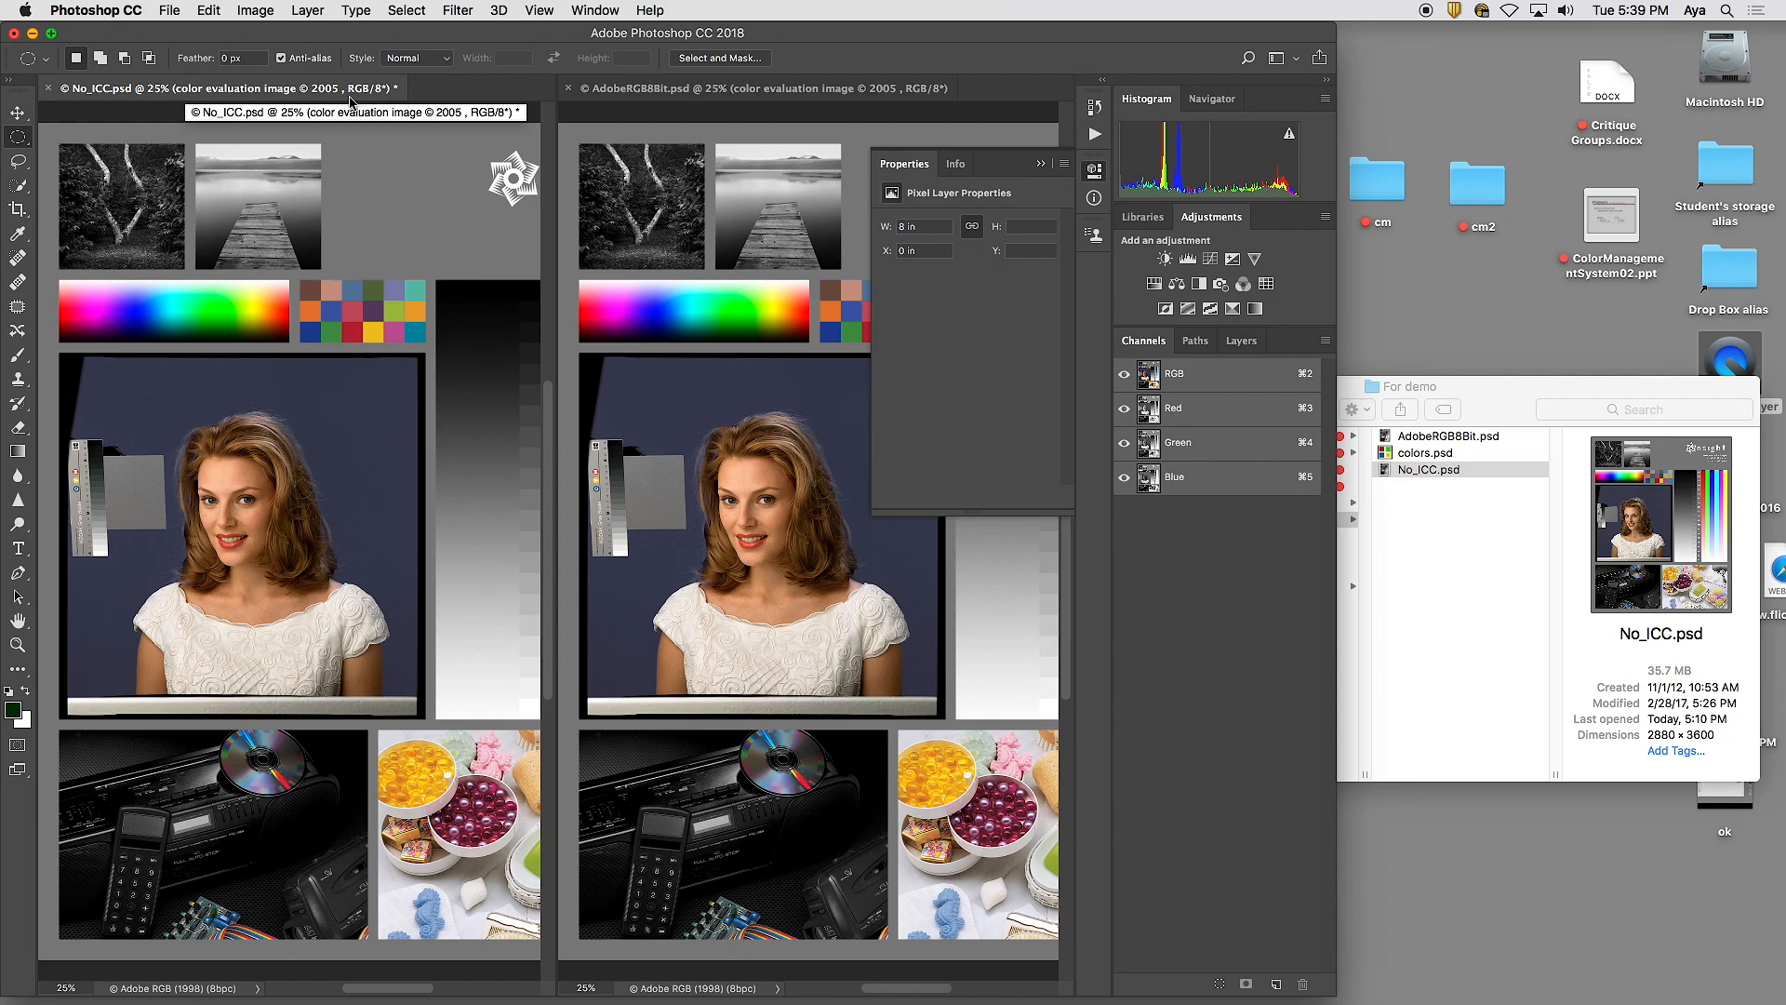
click(32, 34)
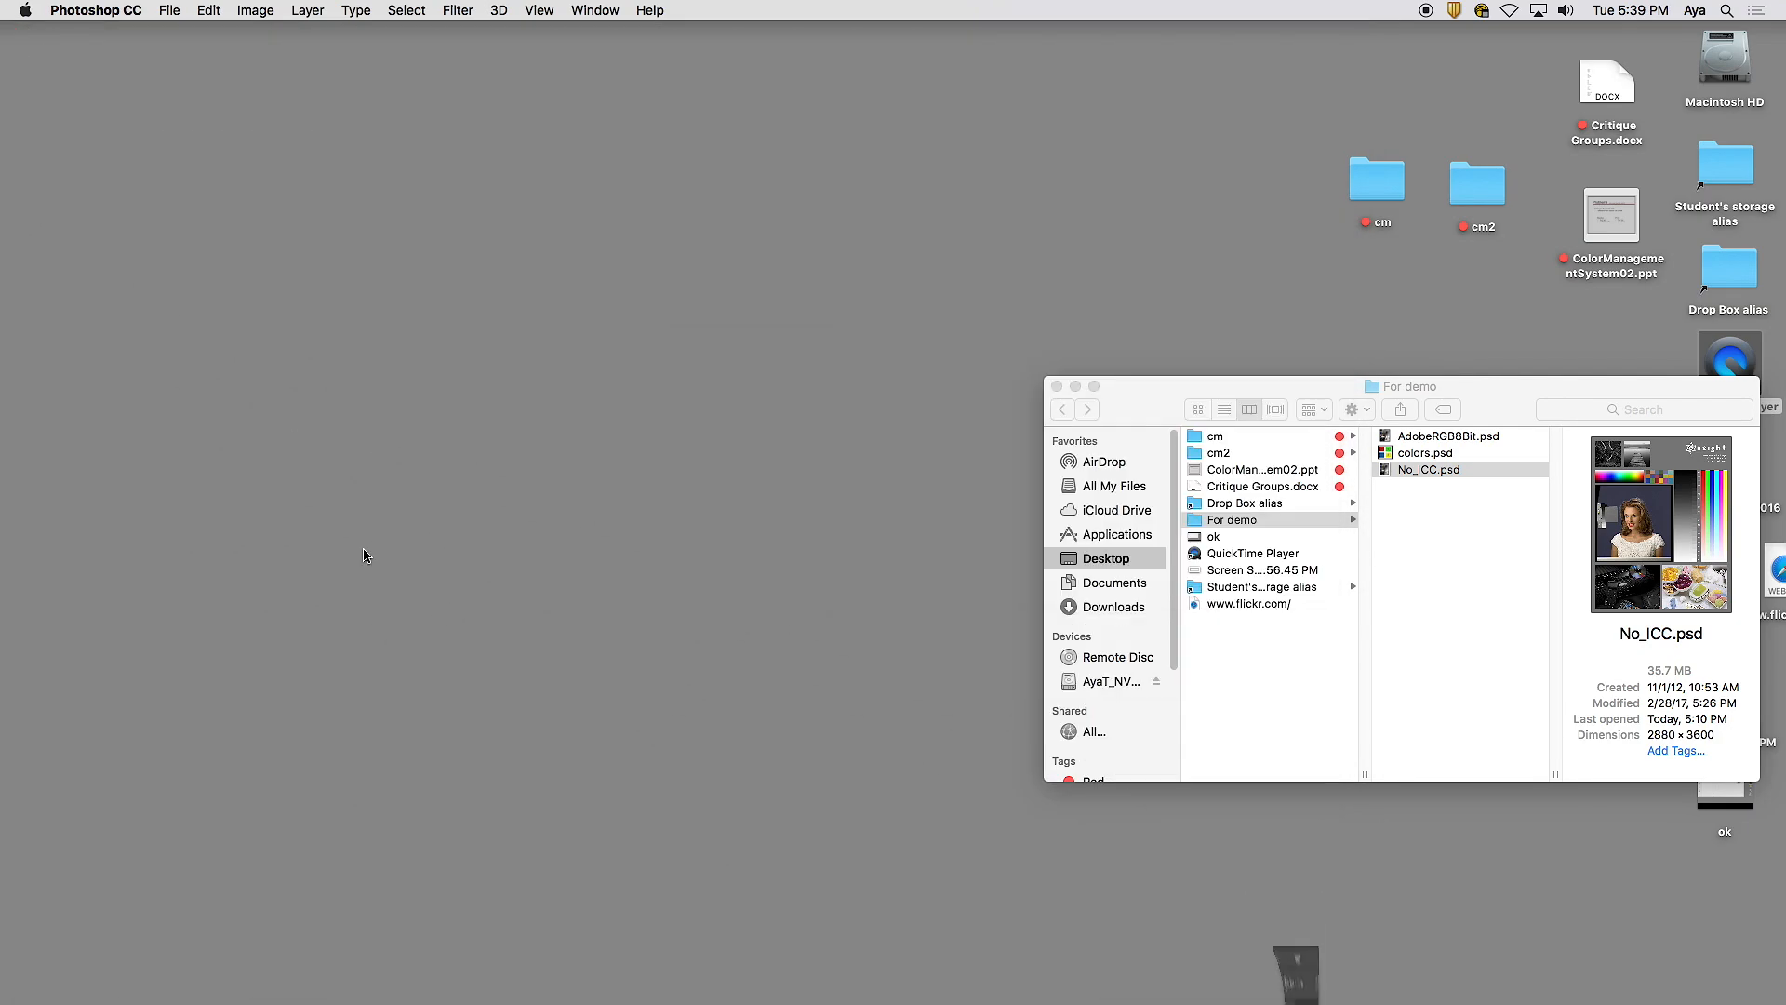
mouse_move(926, 999)
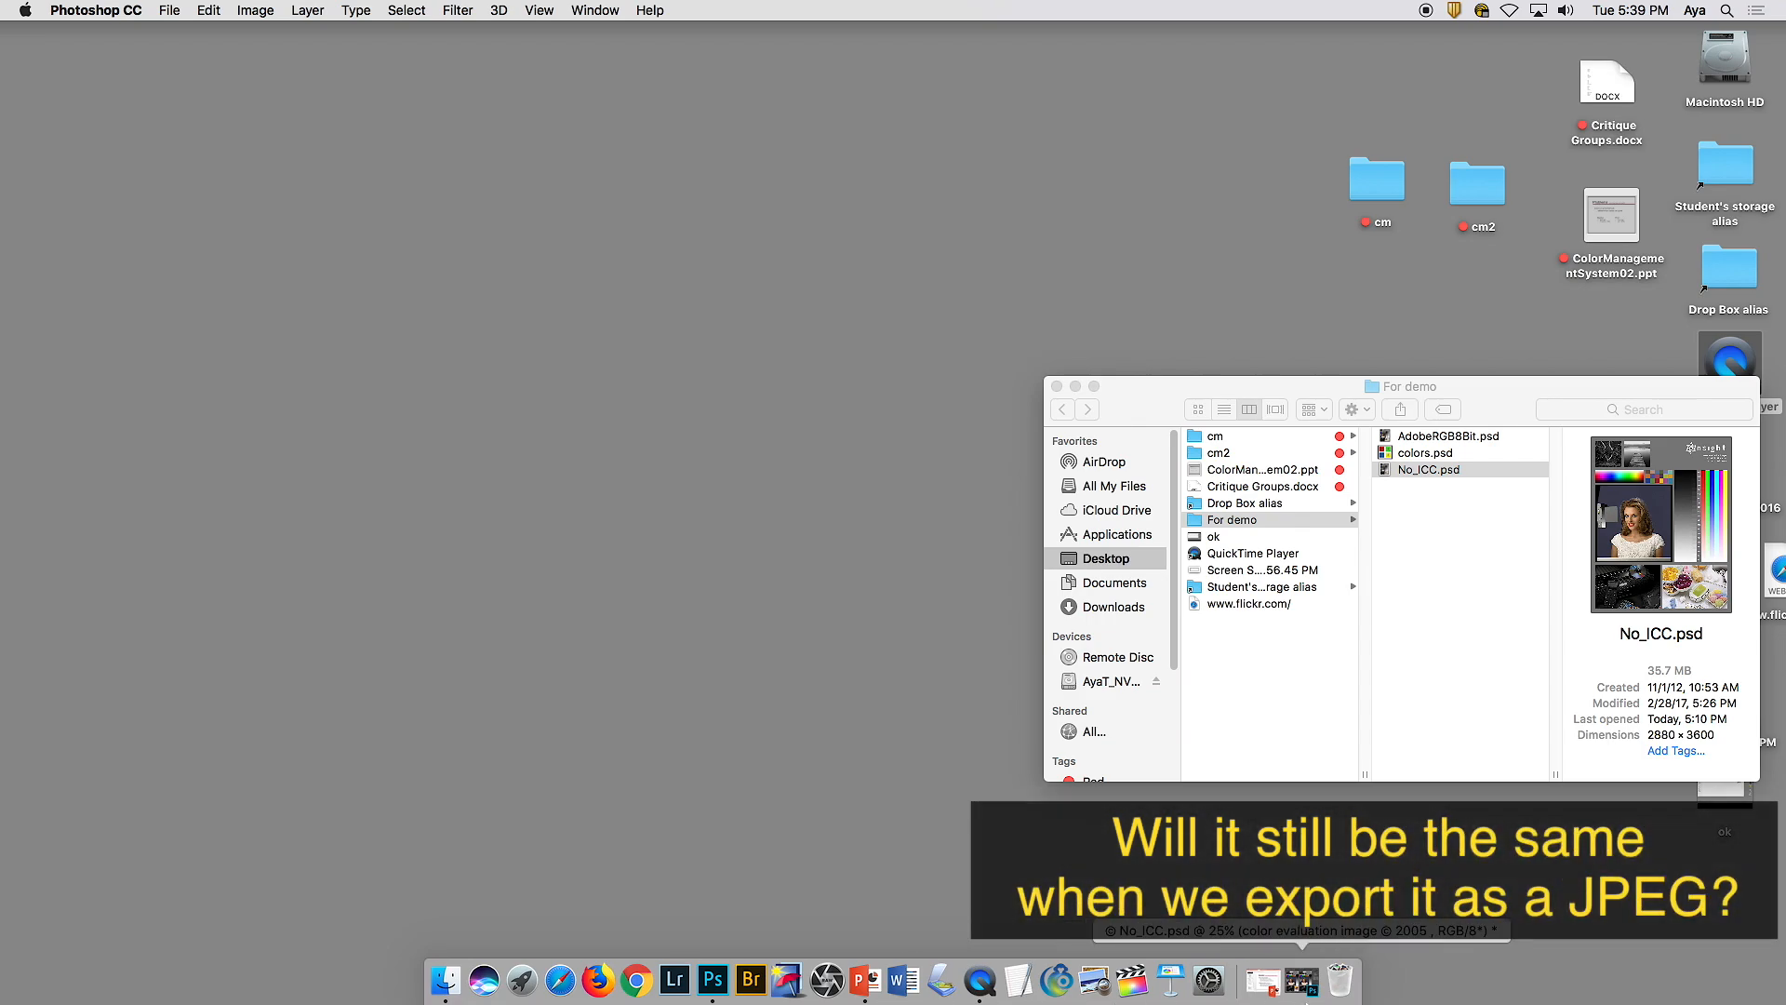
click(1291, 1000)
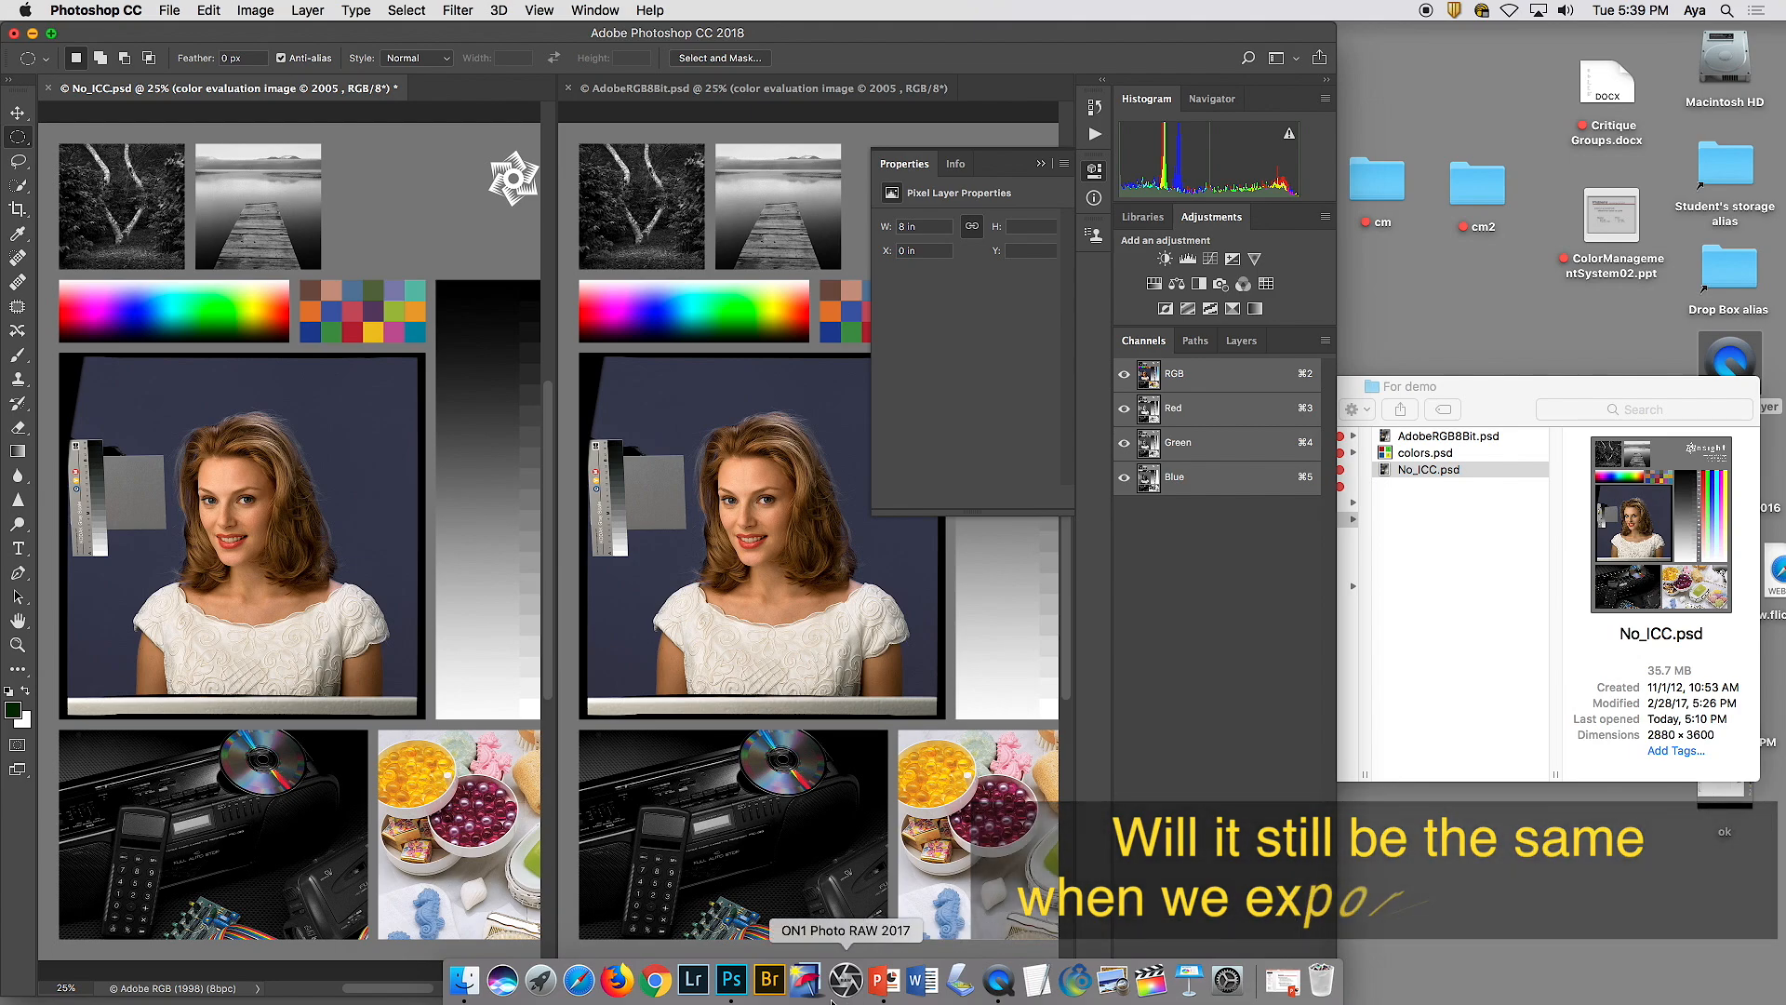
click(693, 976)
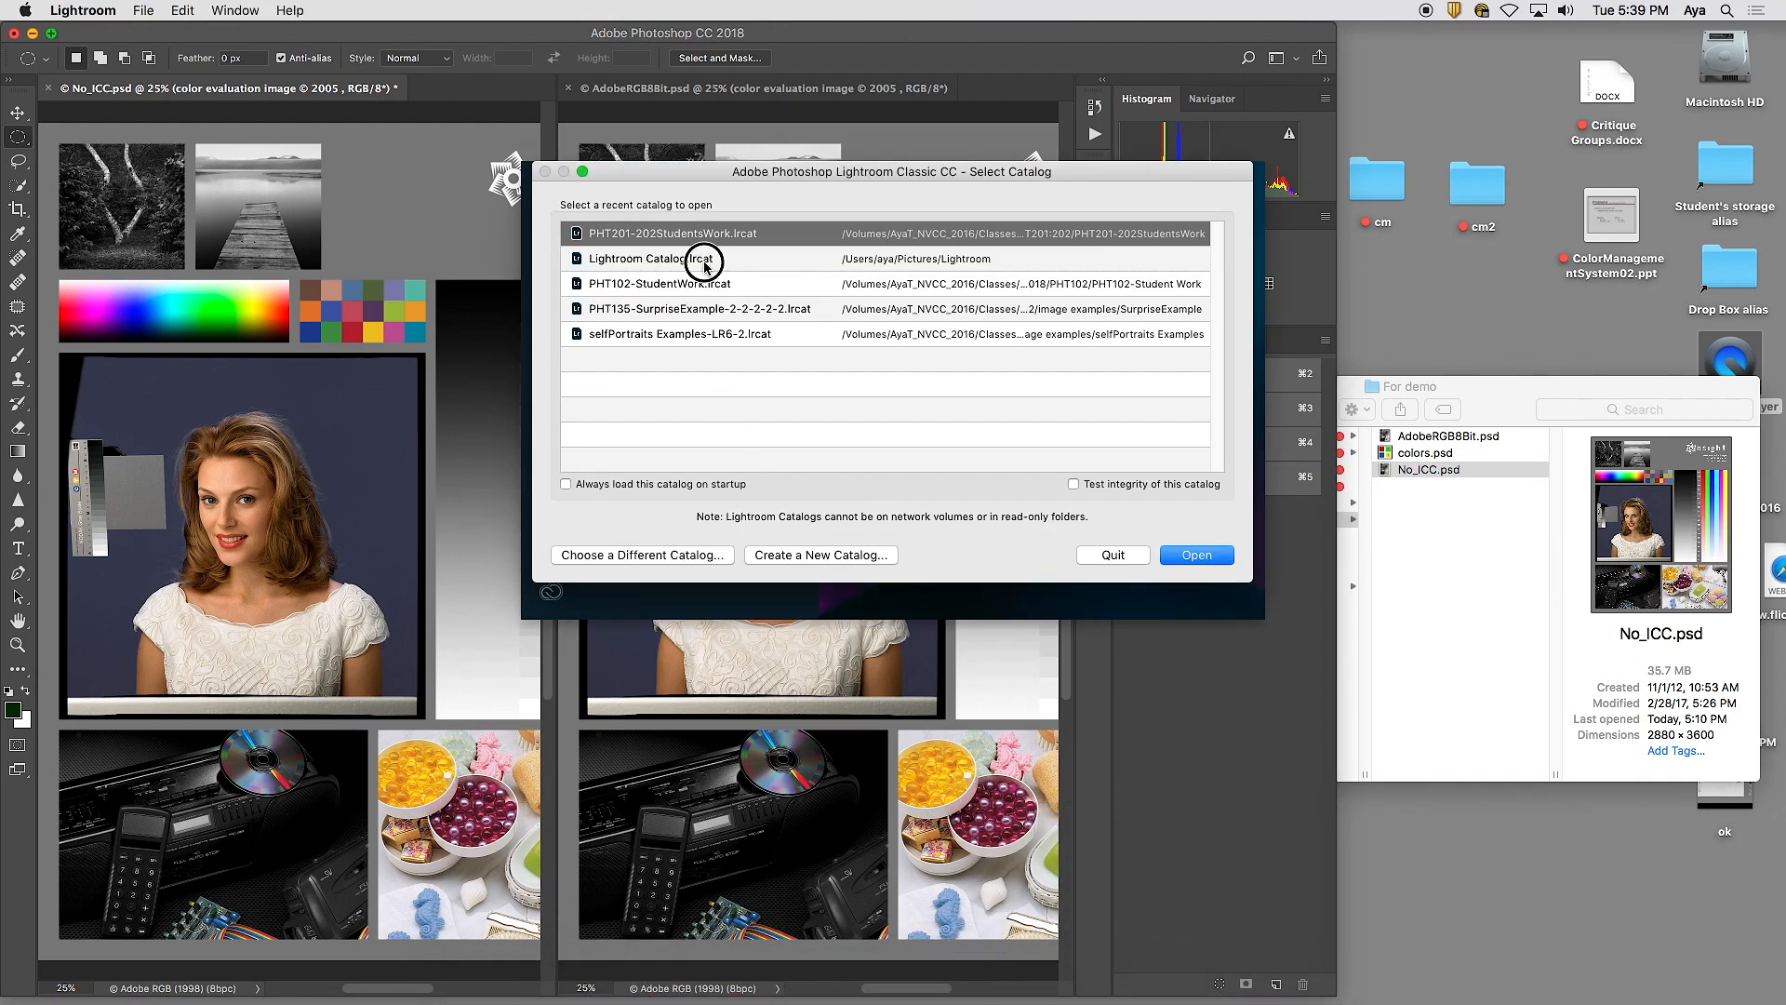
click(702, 260)
click(1222, 558)
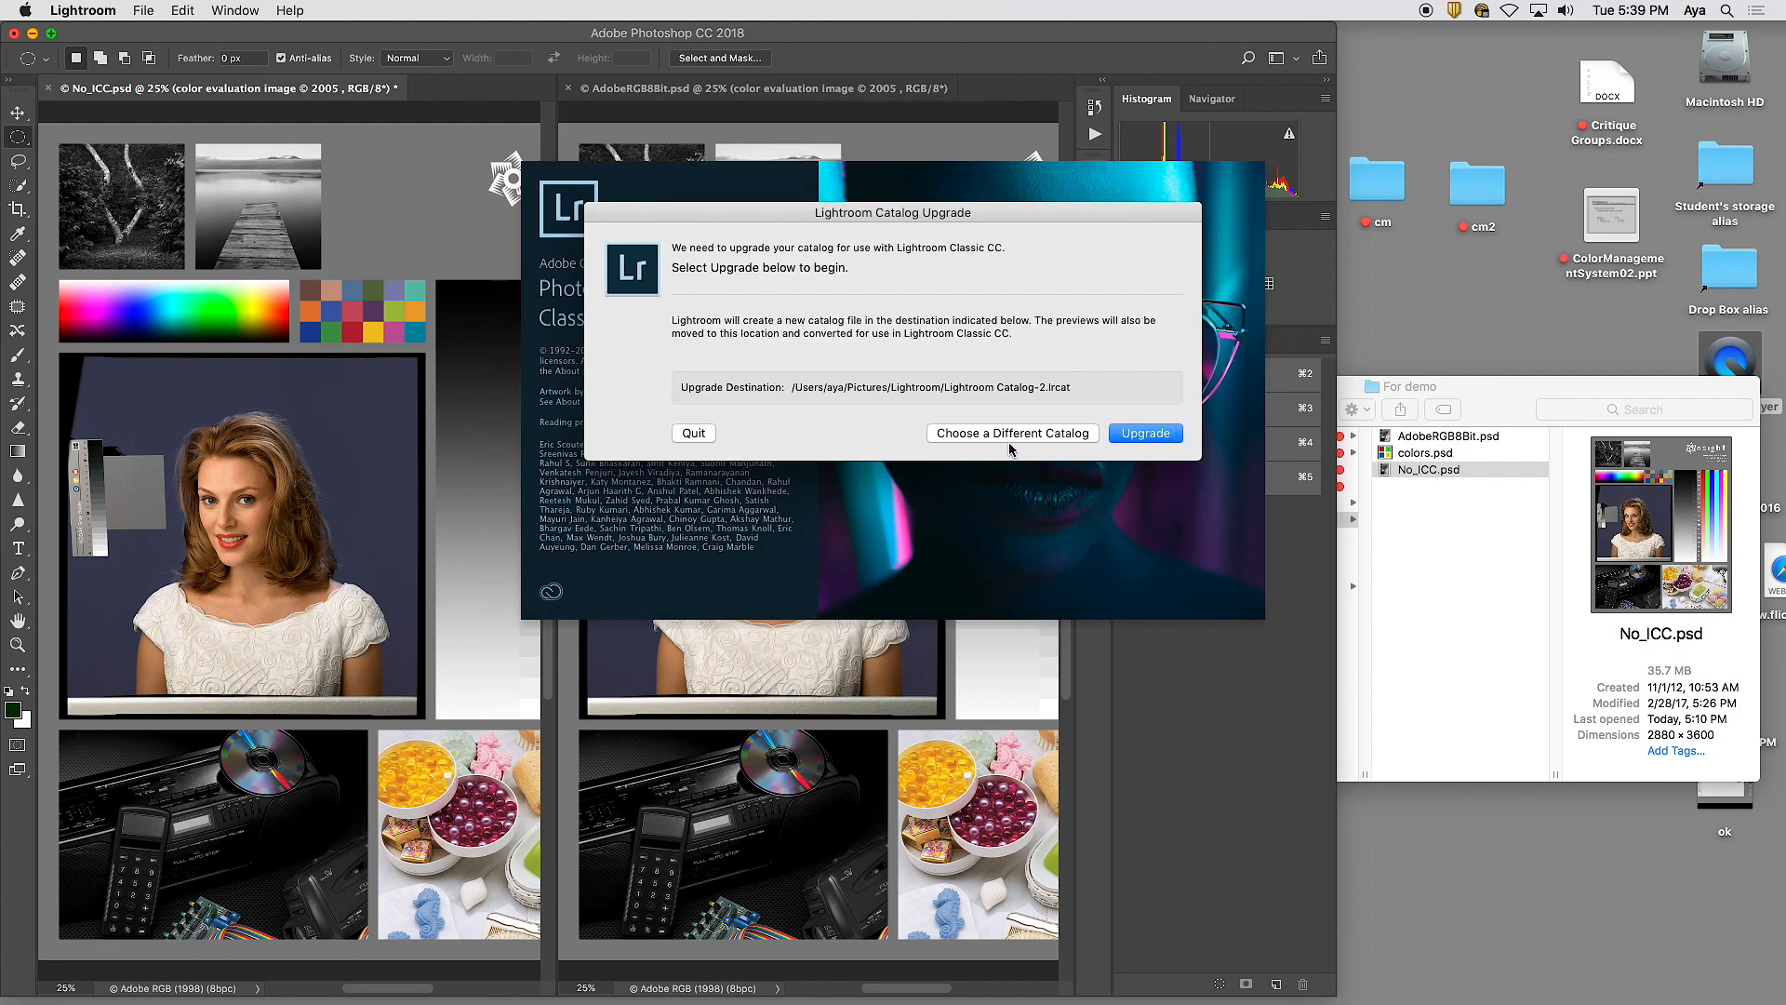
click(698, 433)
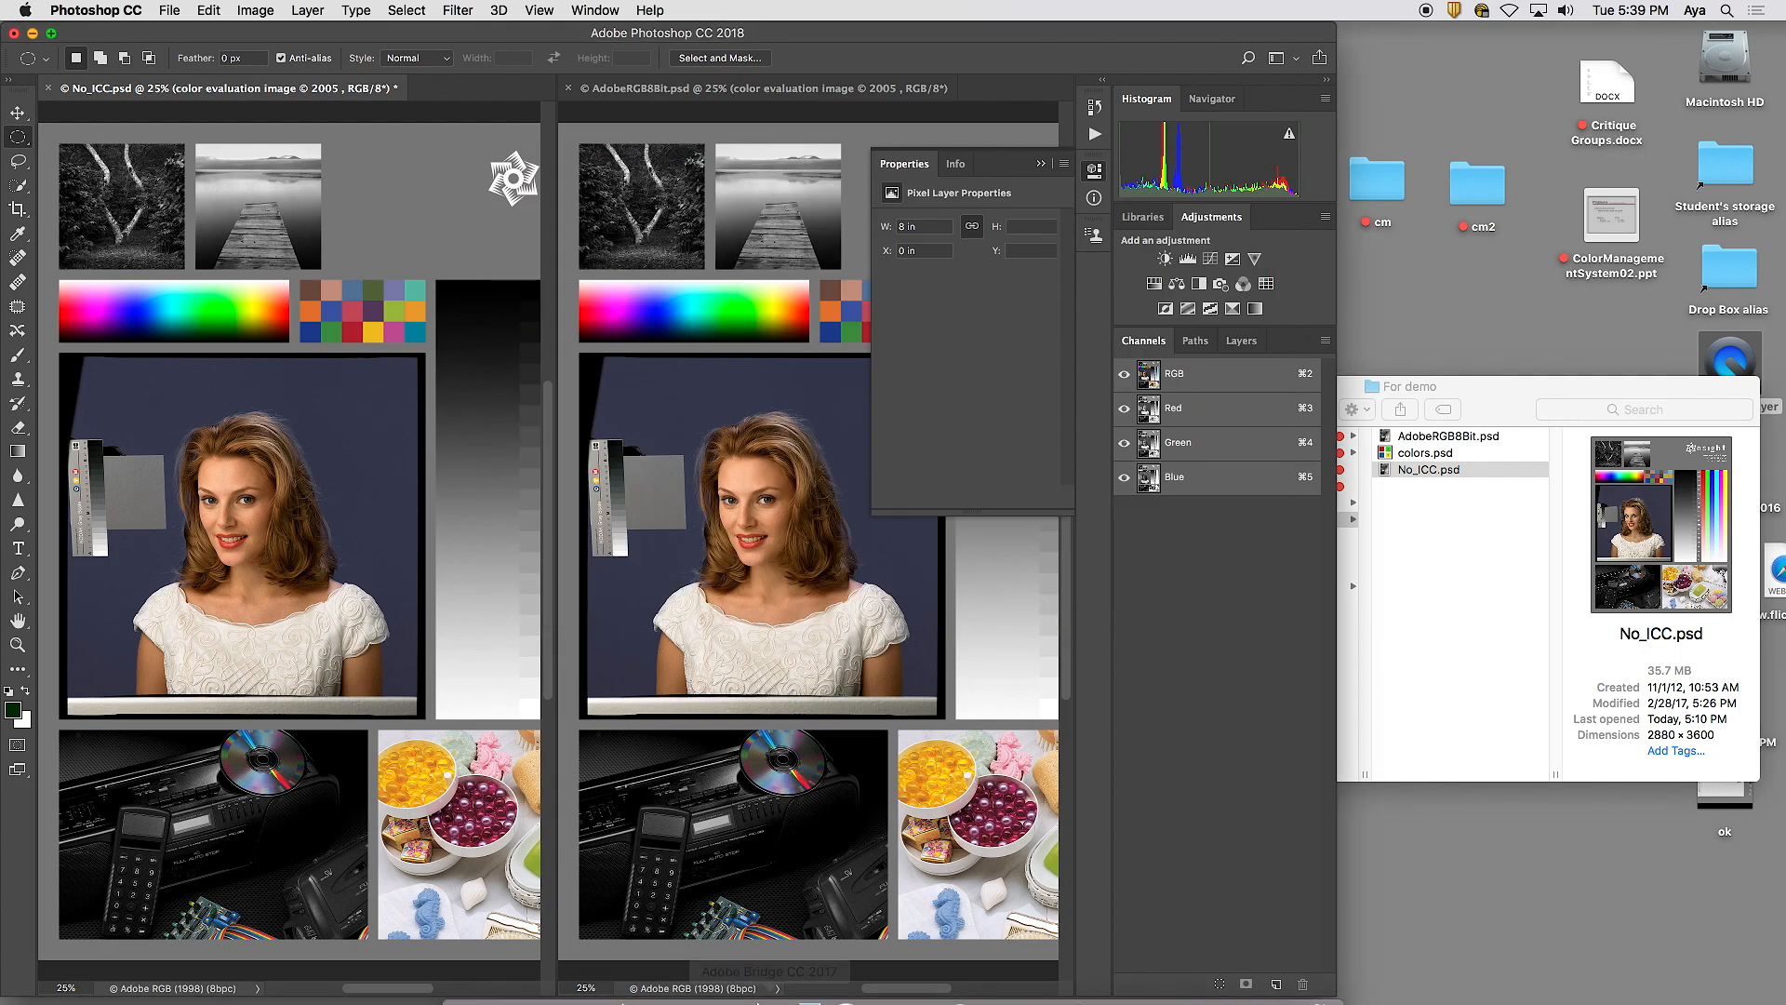
- Open the PHT201-202StudentsWork.lrcat catalog in Lightroom Classic and select photo 53, the bare tree against the stained wall
click(712, 977)
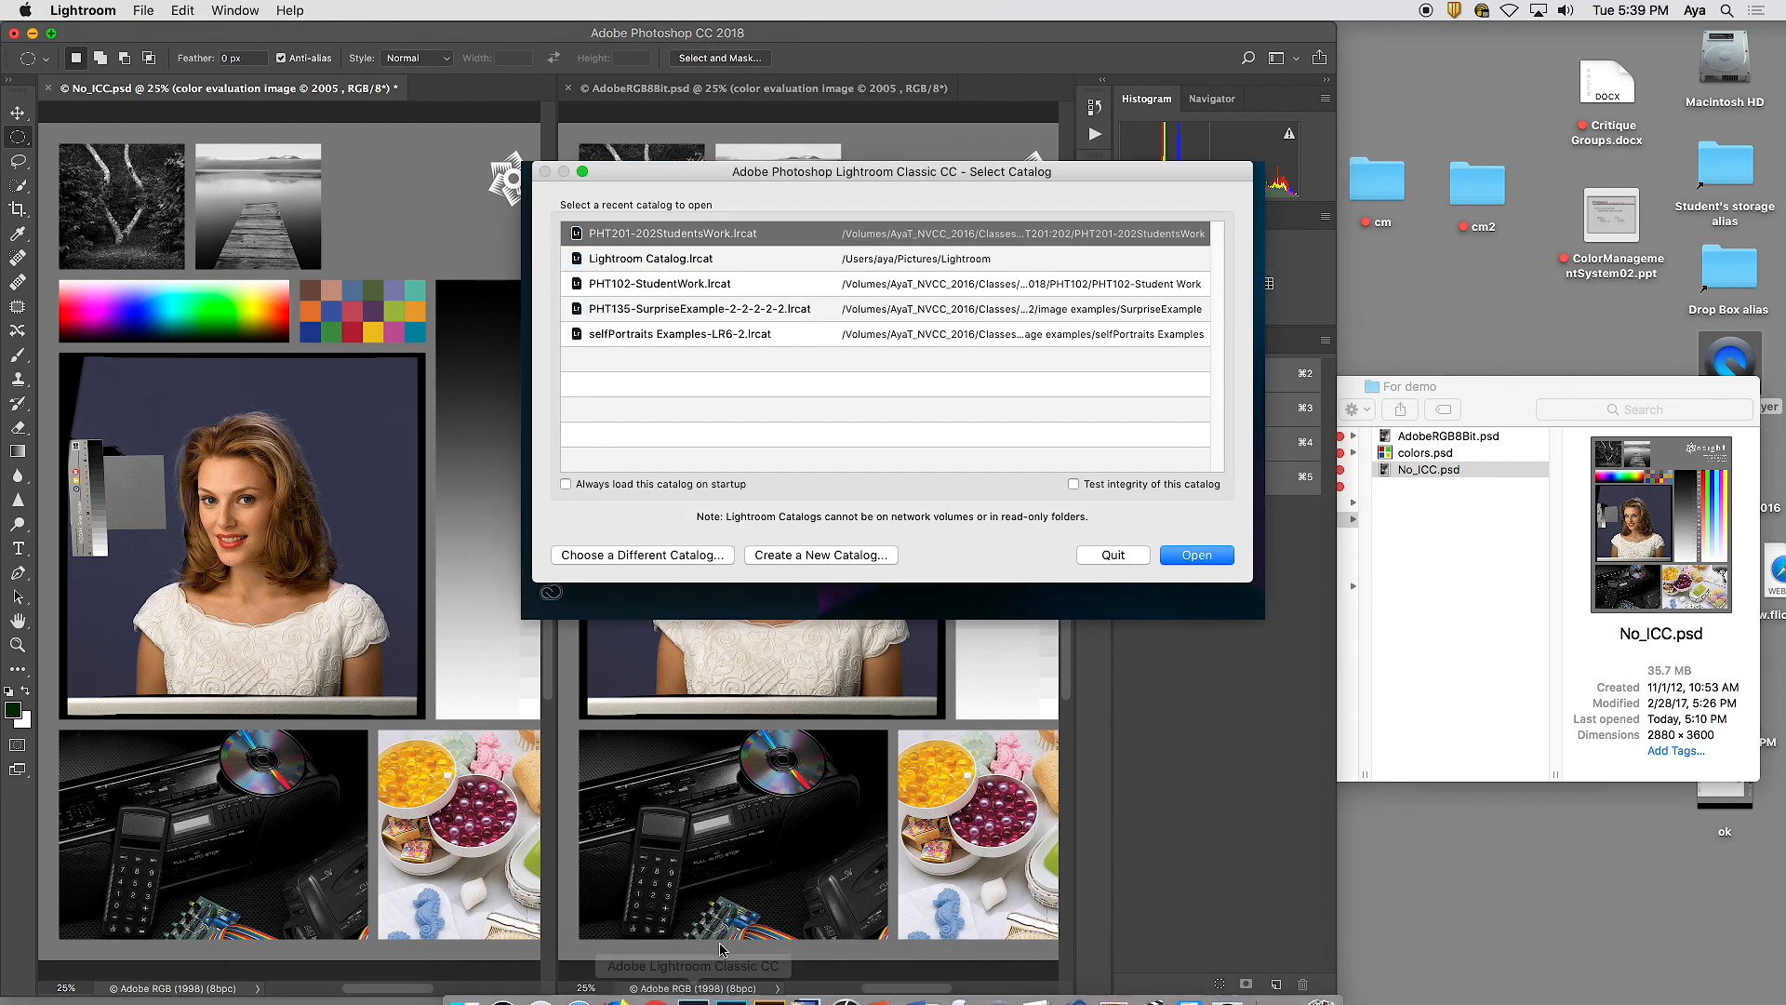
click(1207, 558)
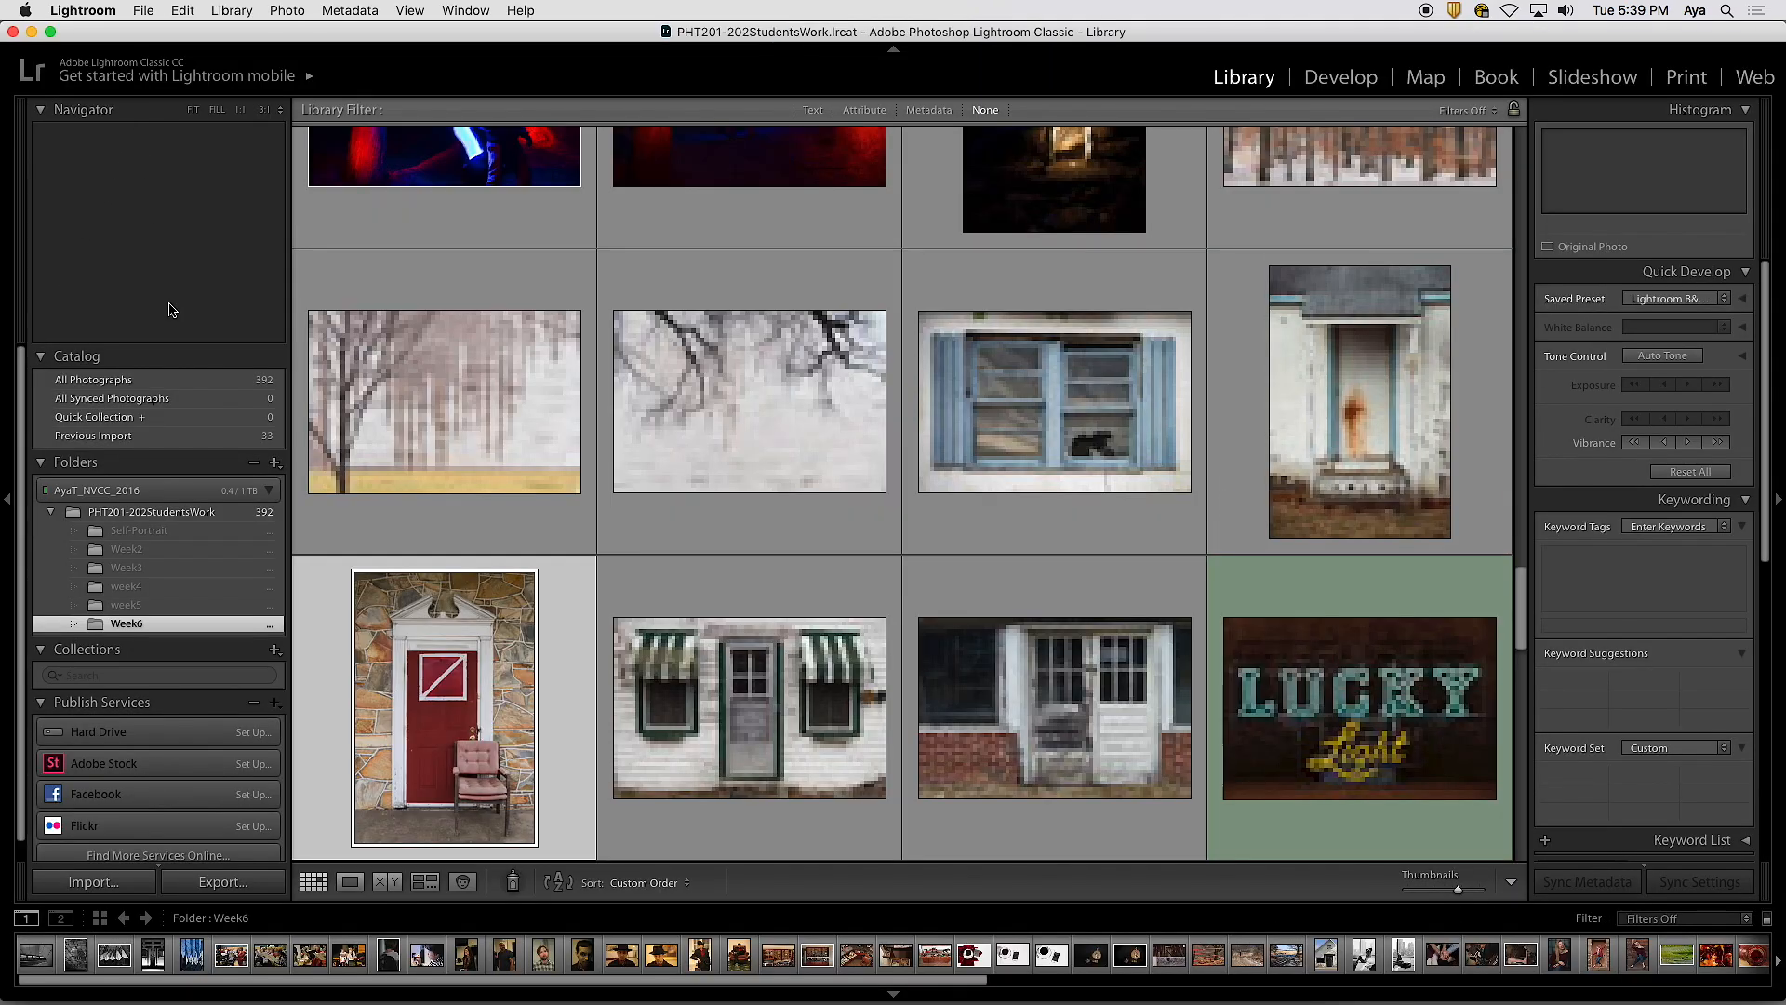
click(458, 415)
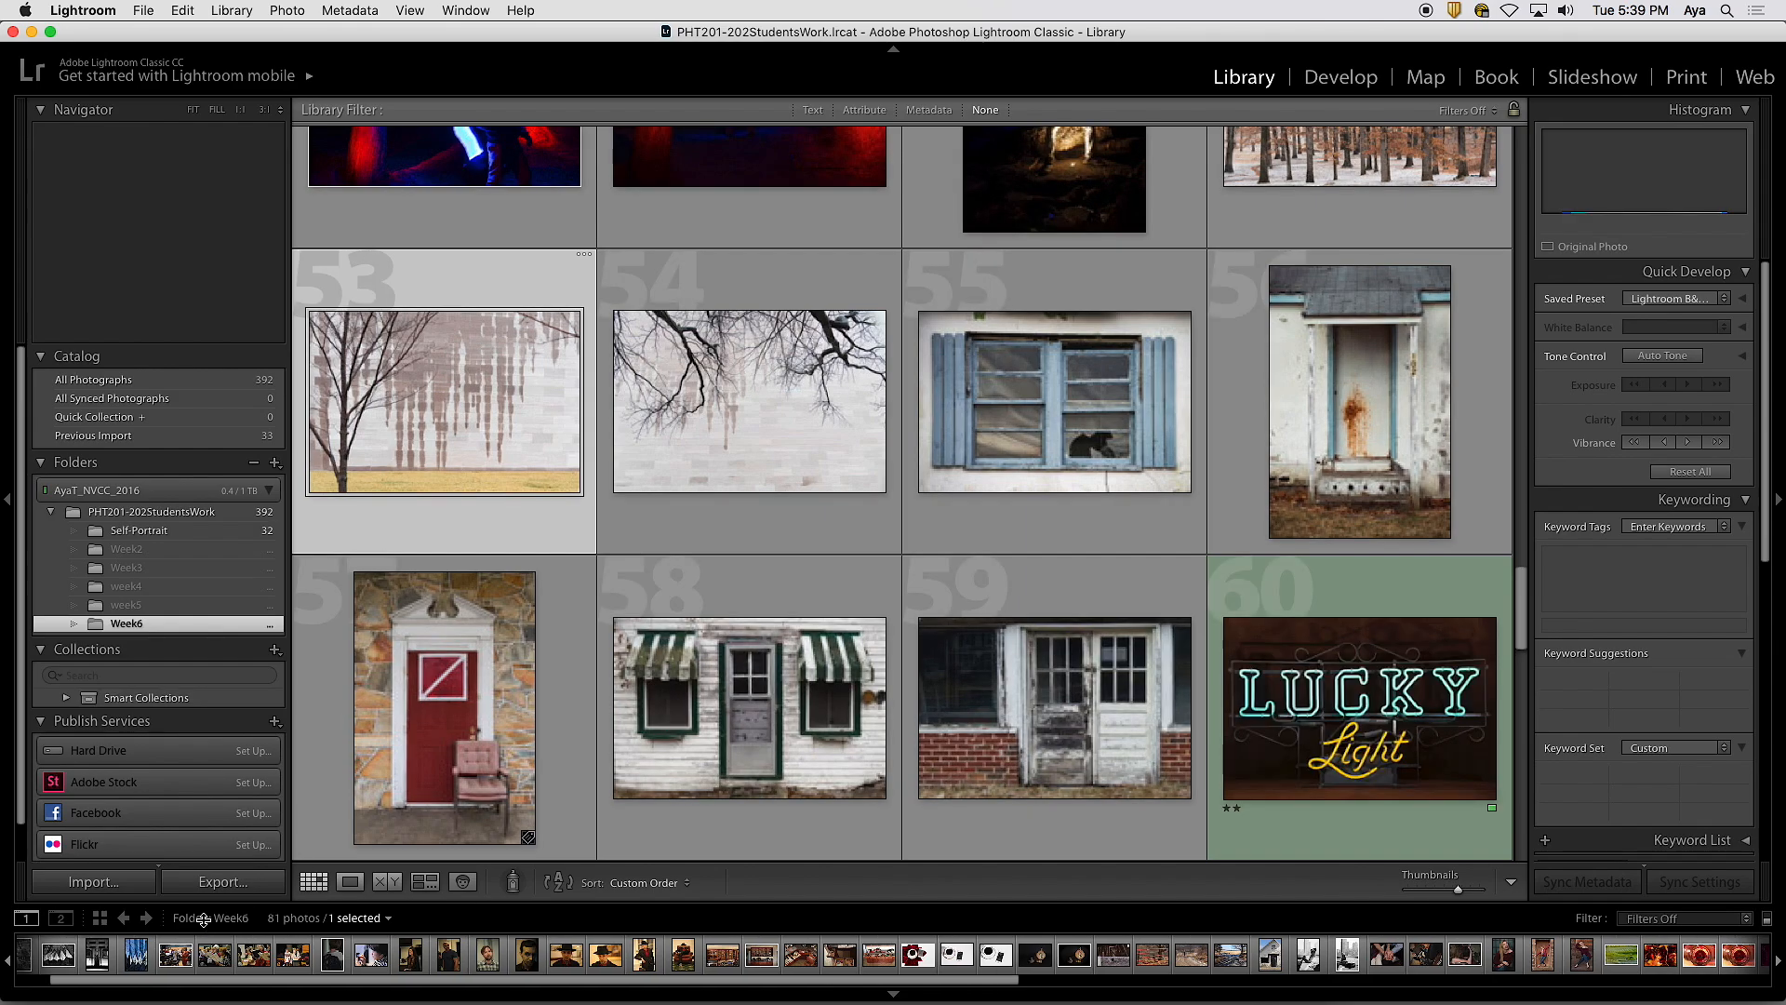
- Examine the image format and color space in the selected photo's export settings, and close them without exporting
click(222, 881)
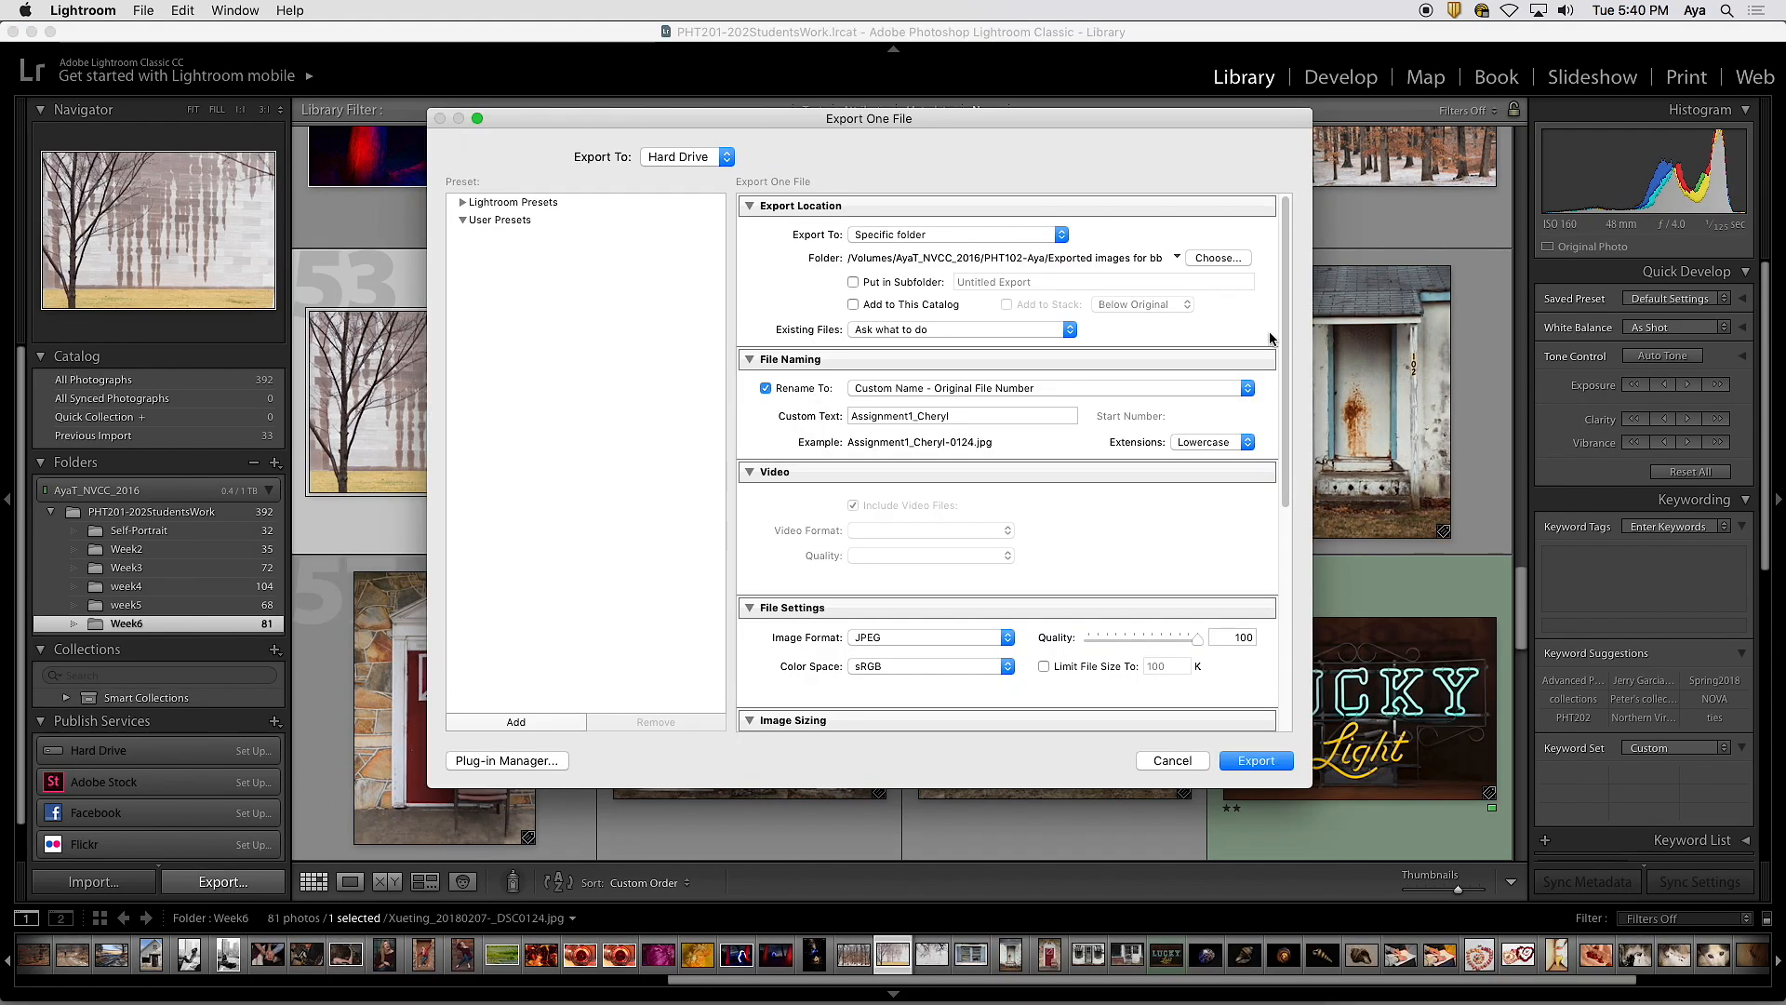
scroll(1284, 400, down, 8)
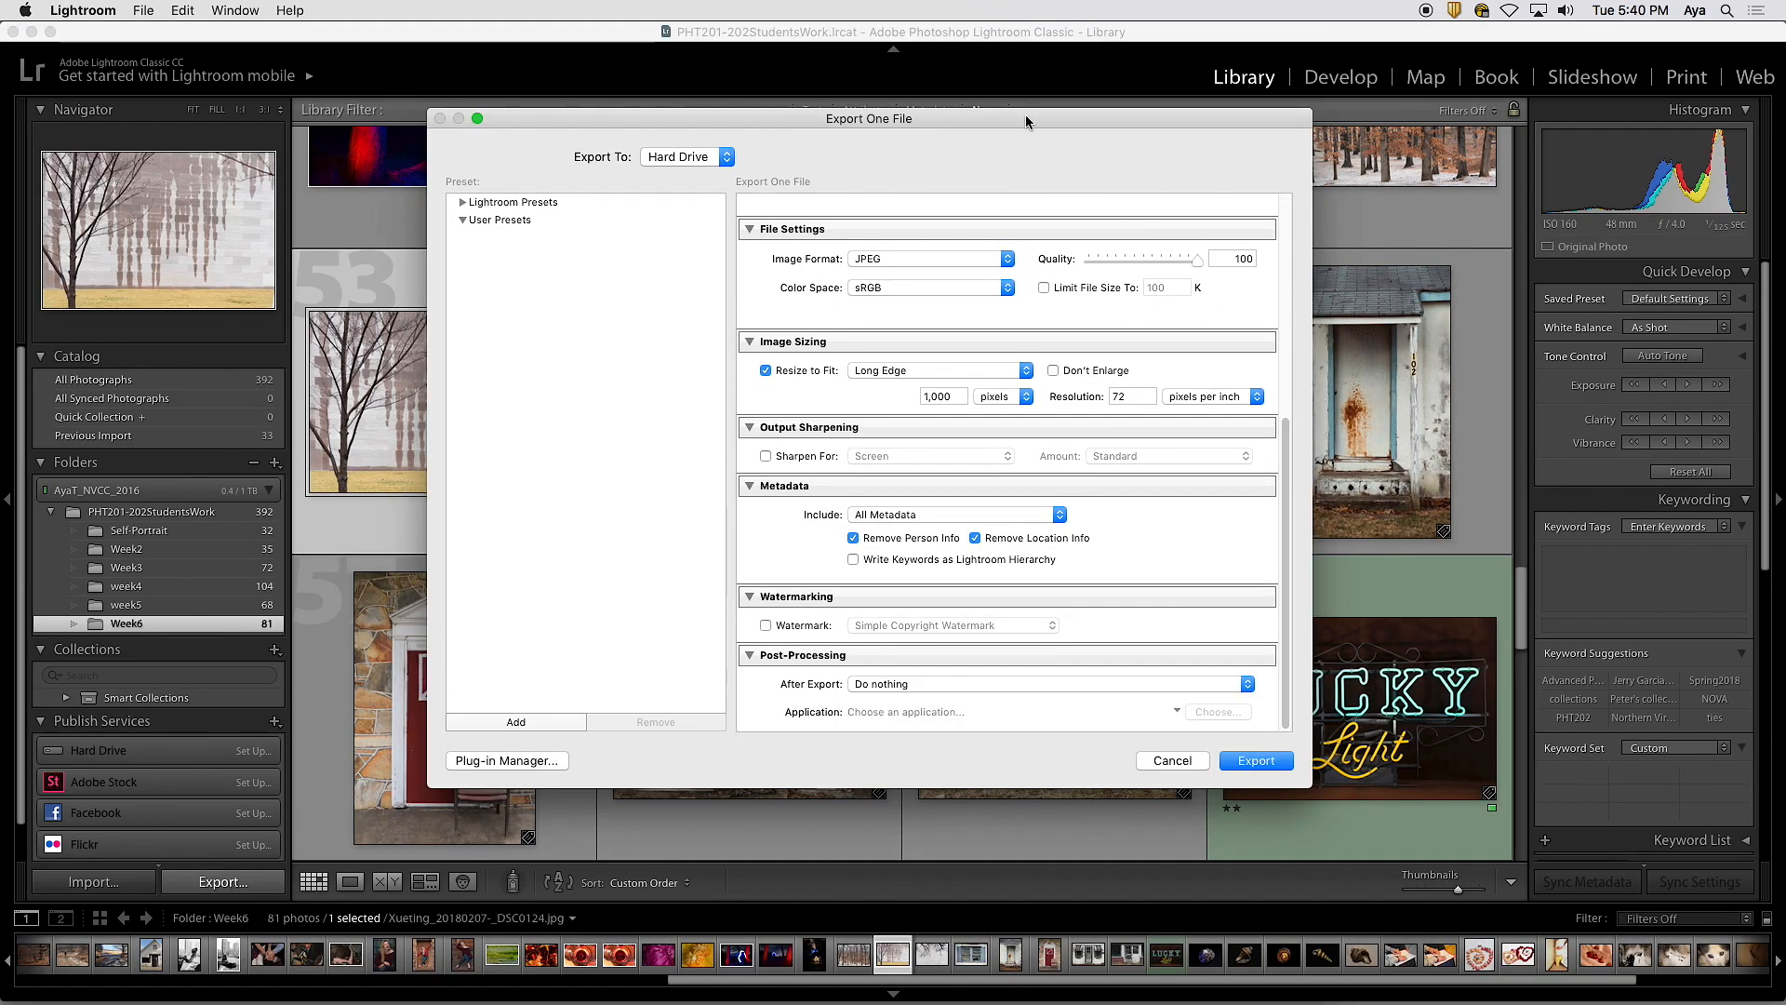
drag(1024, 118, 1297, 118)
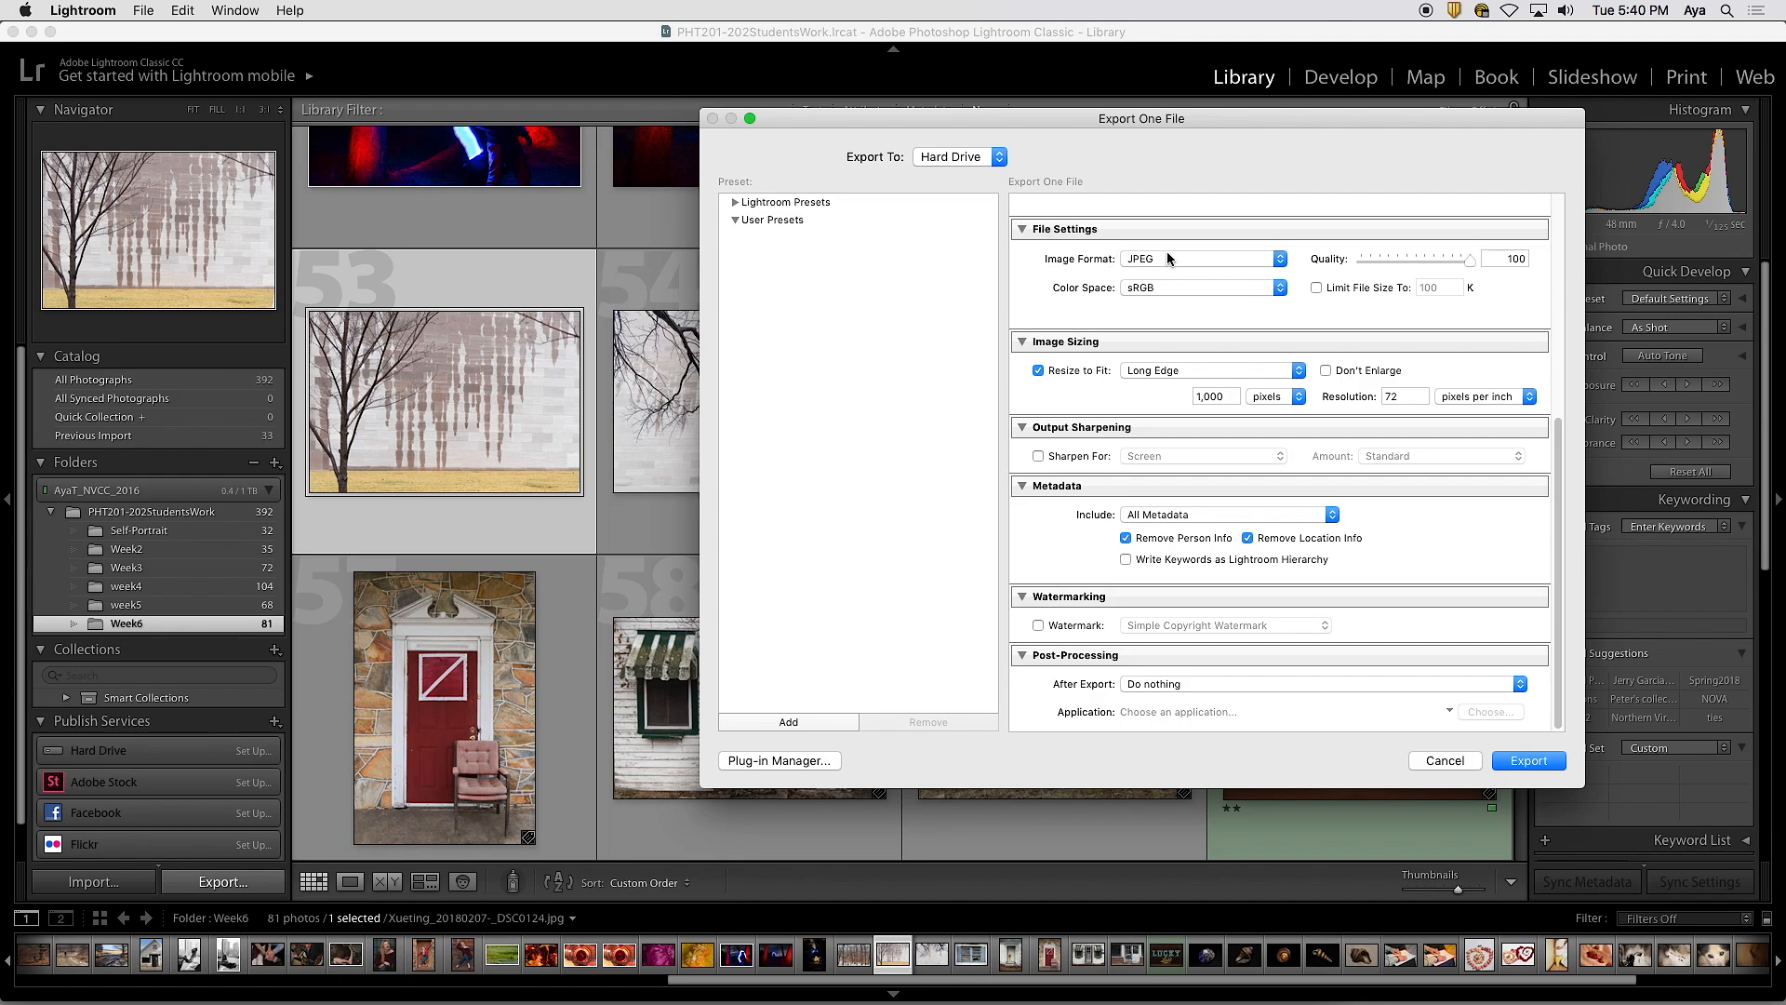
drag(1226, 120, 1004, 90)
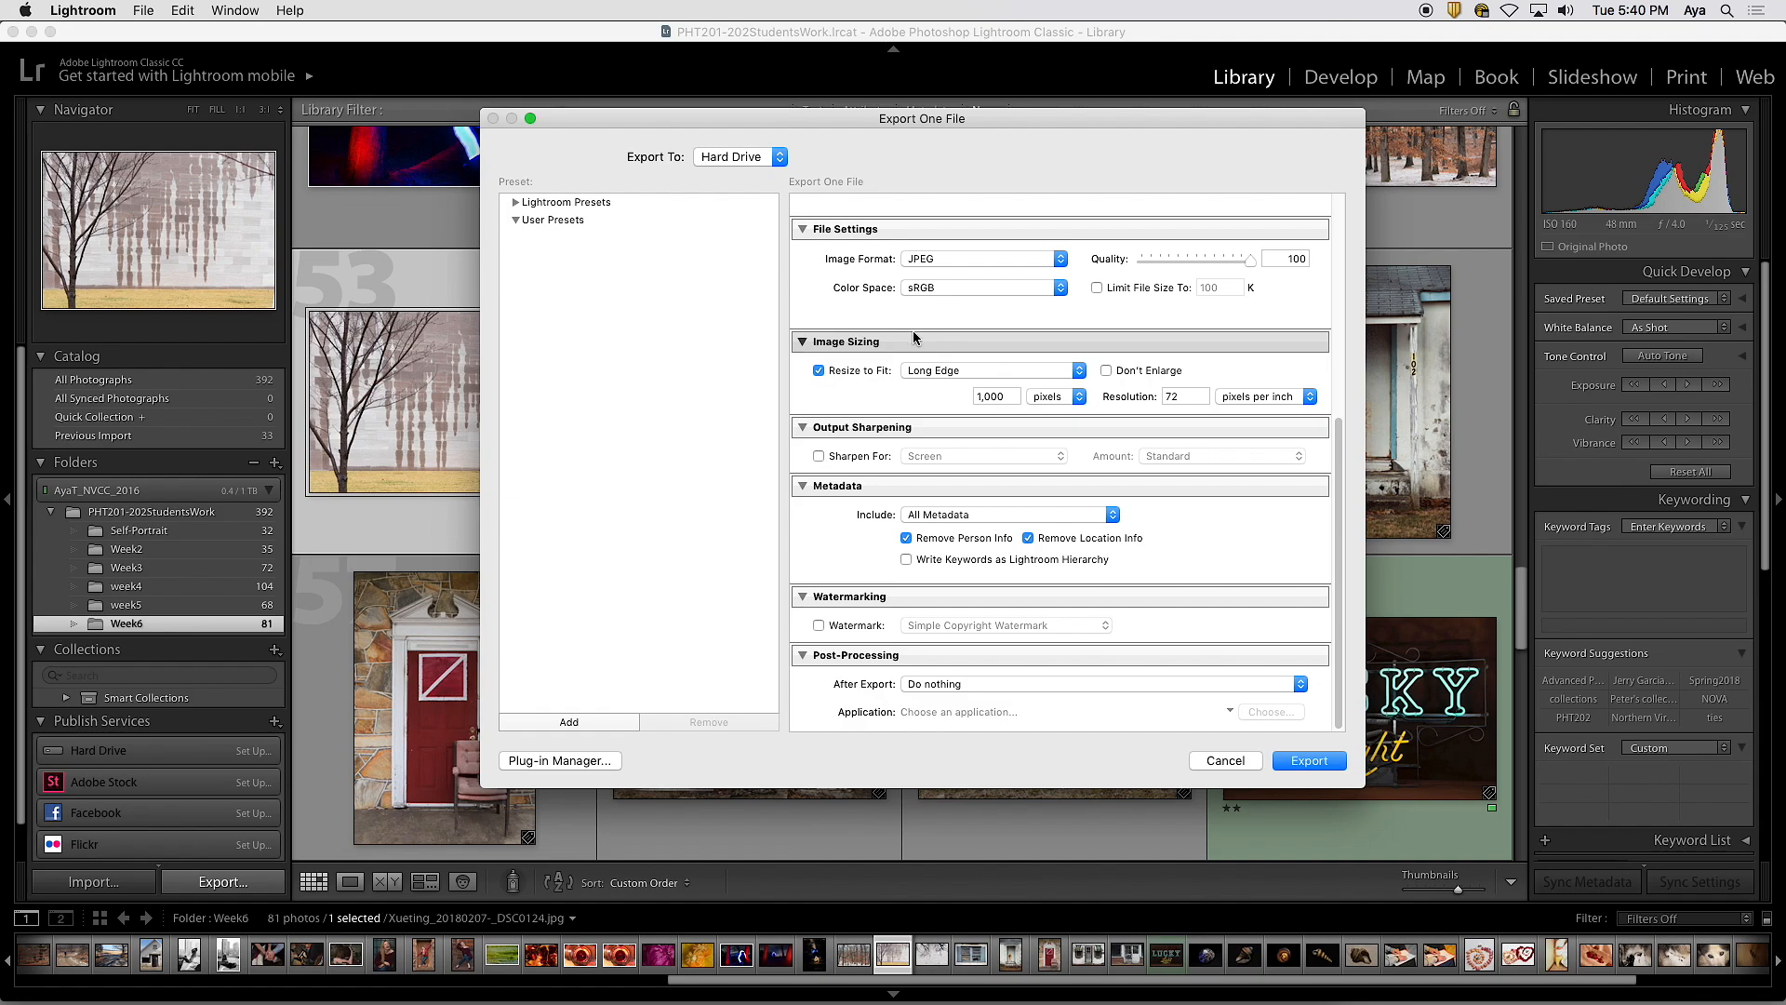
click(1248, 765)
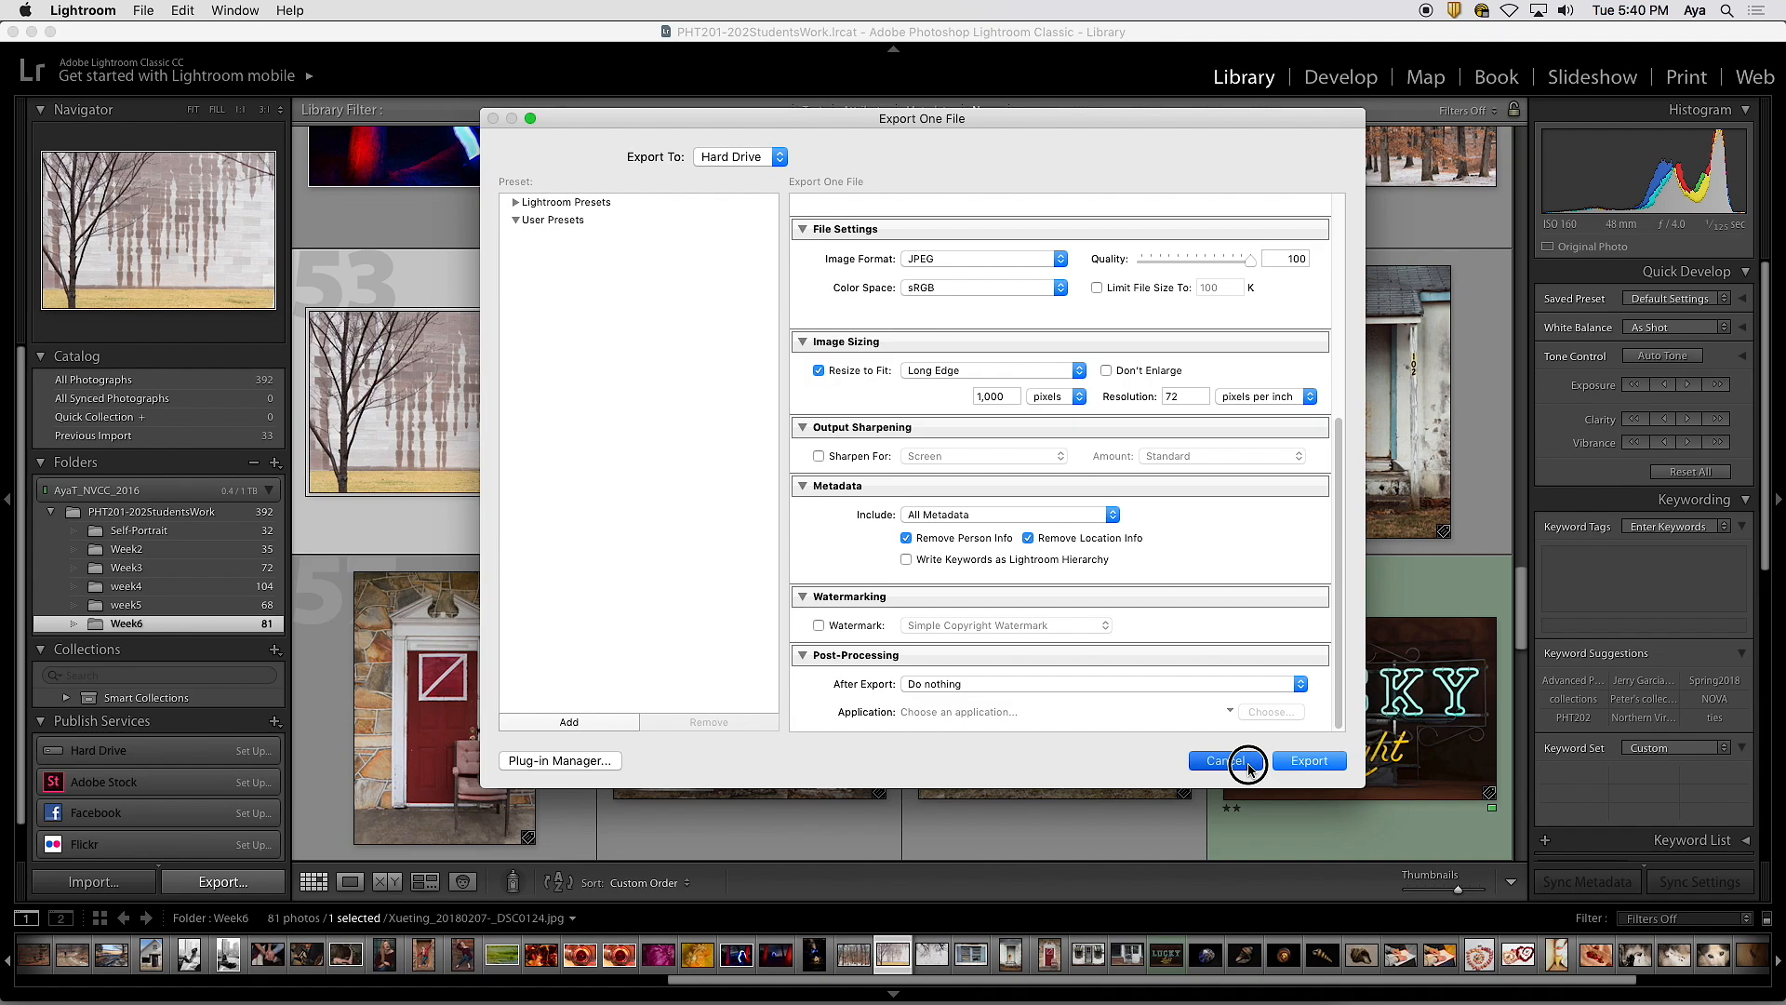
click(1248, 765)
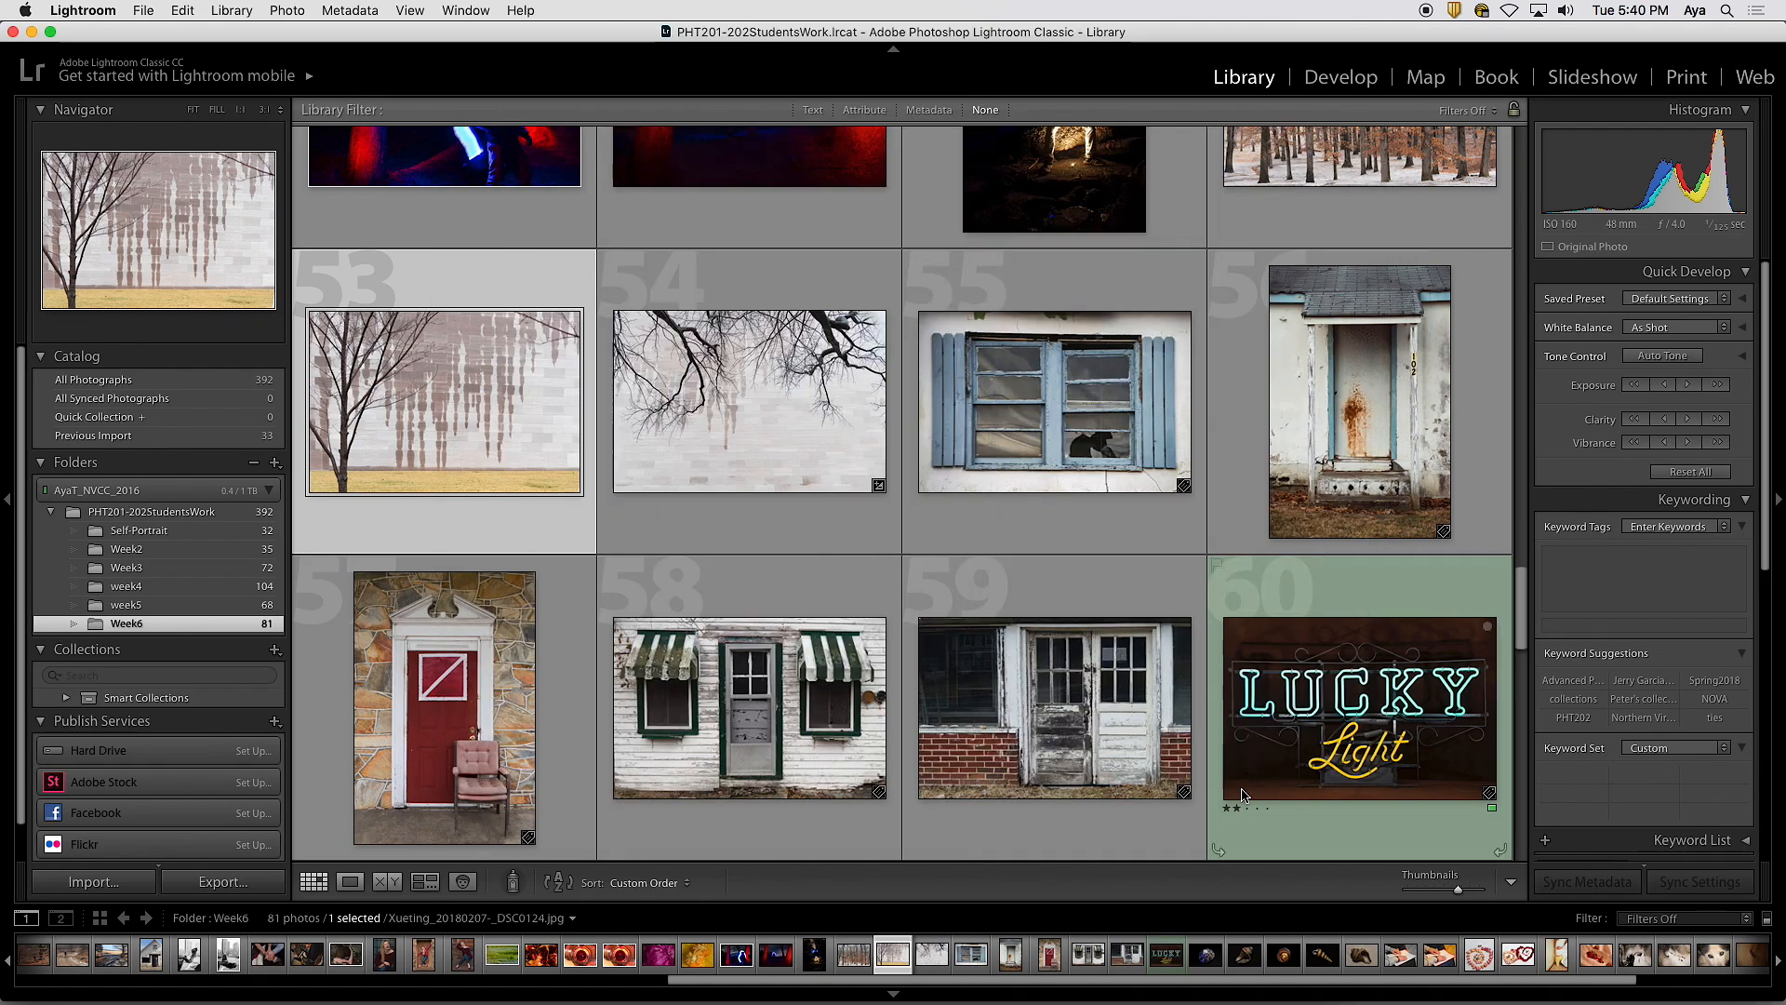
- Switch back to Photoshop and open Assign Profile for No_ICC.psd
mouse_move(1046, 995)
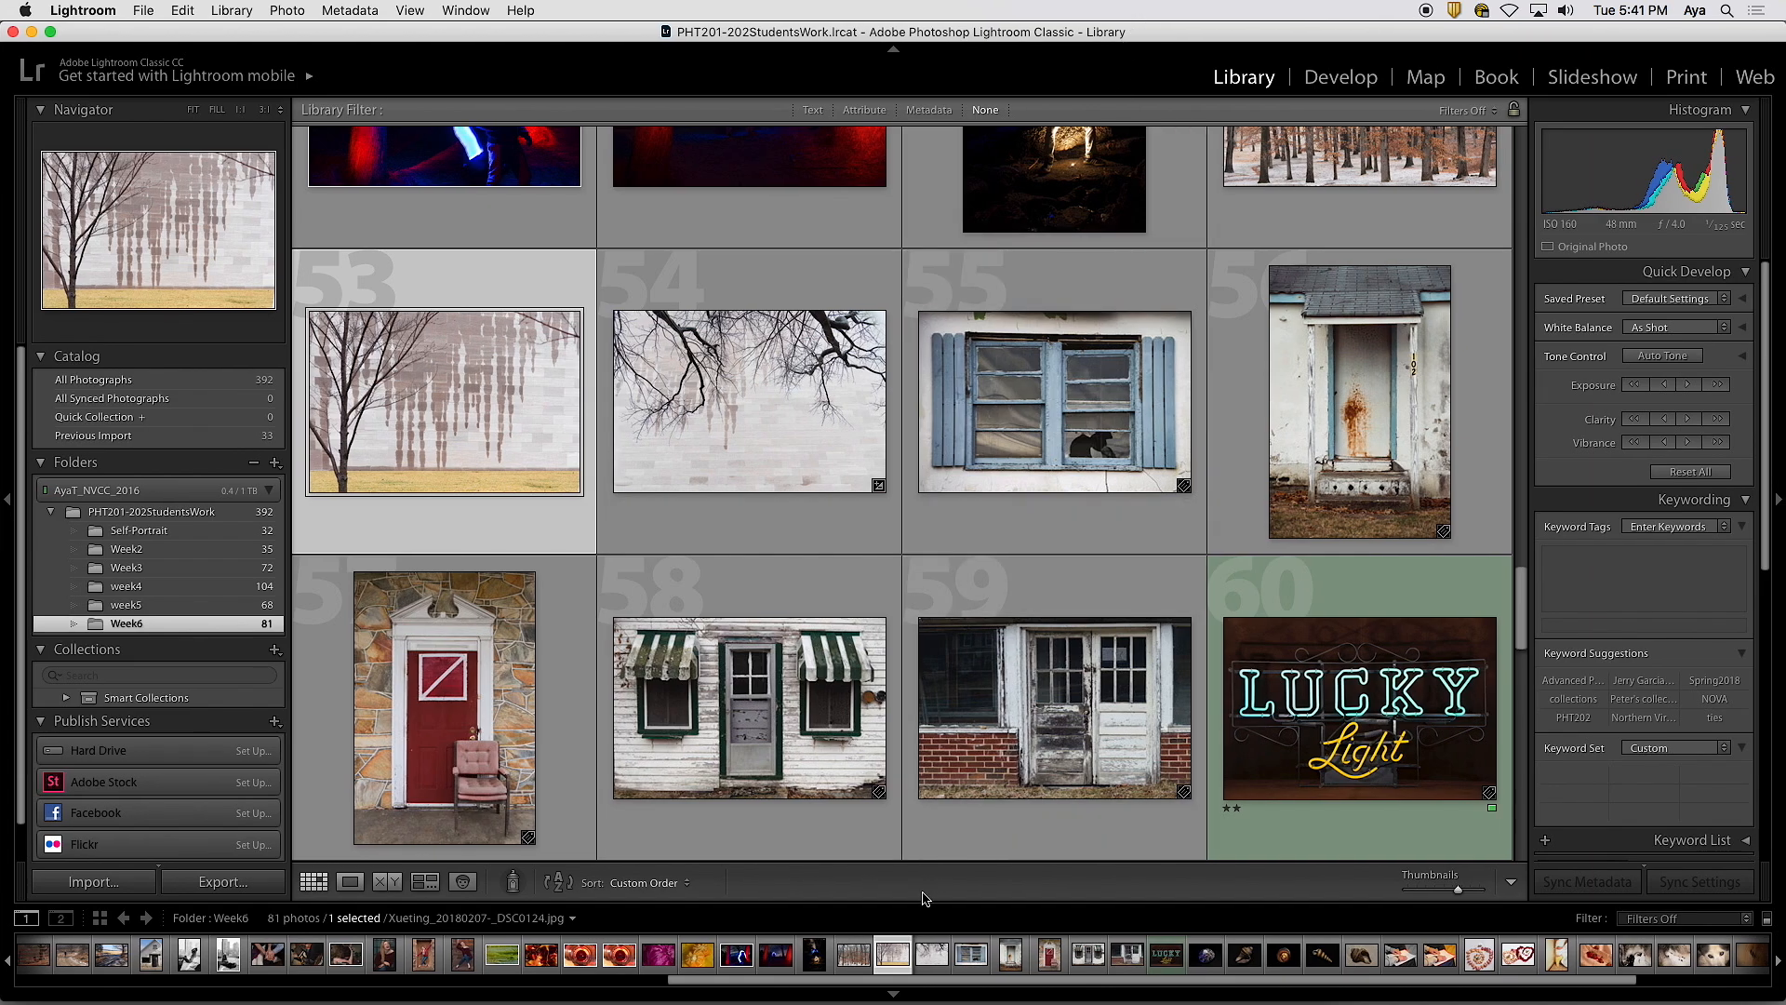
mouse_move(831, 1001)
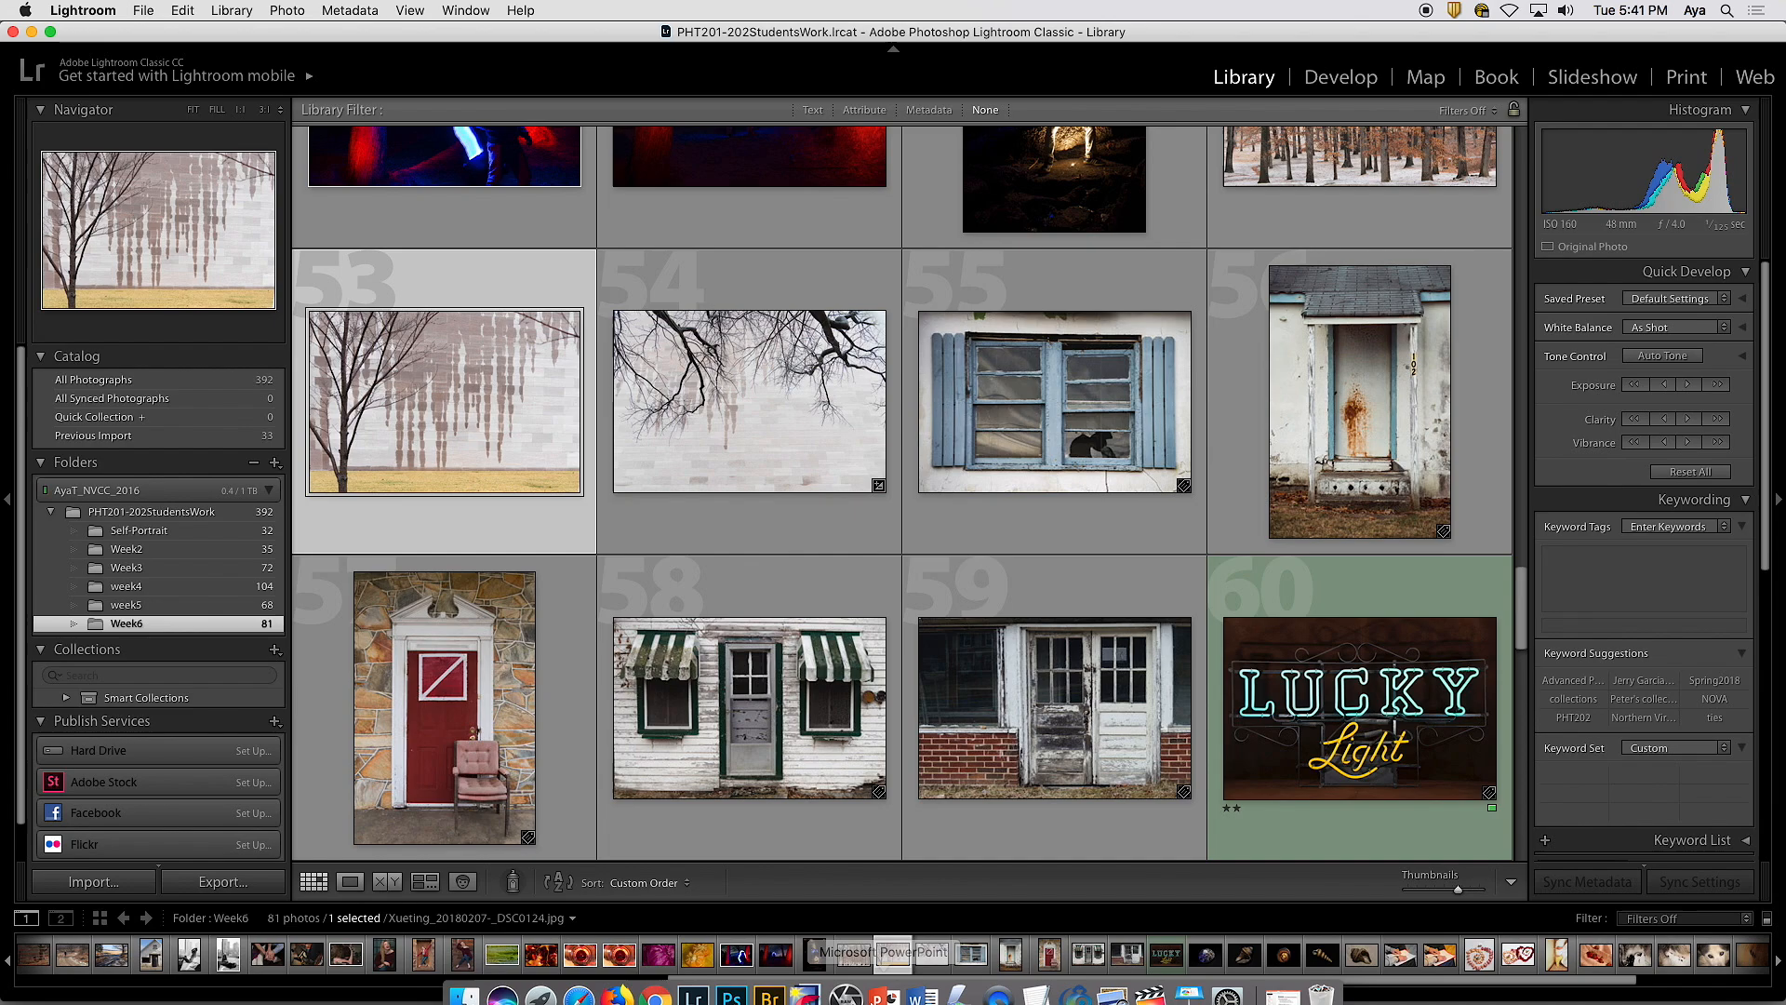
click(731, 980)
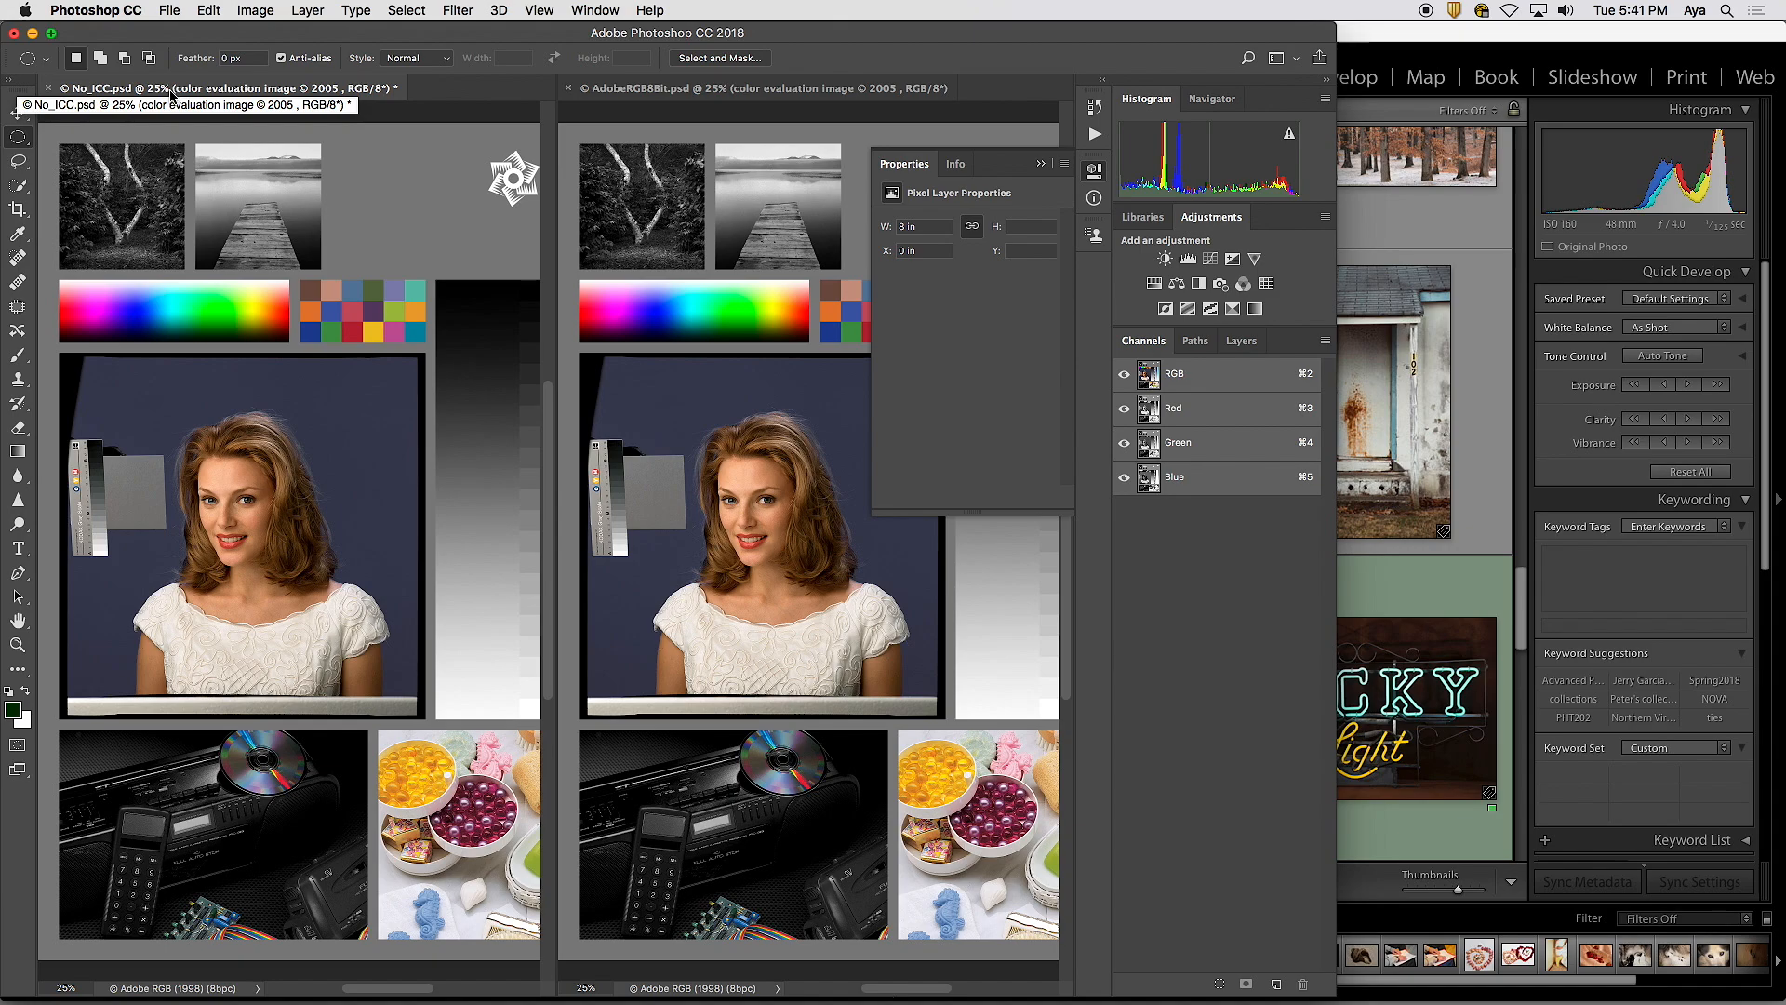
click(210, 10)
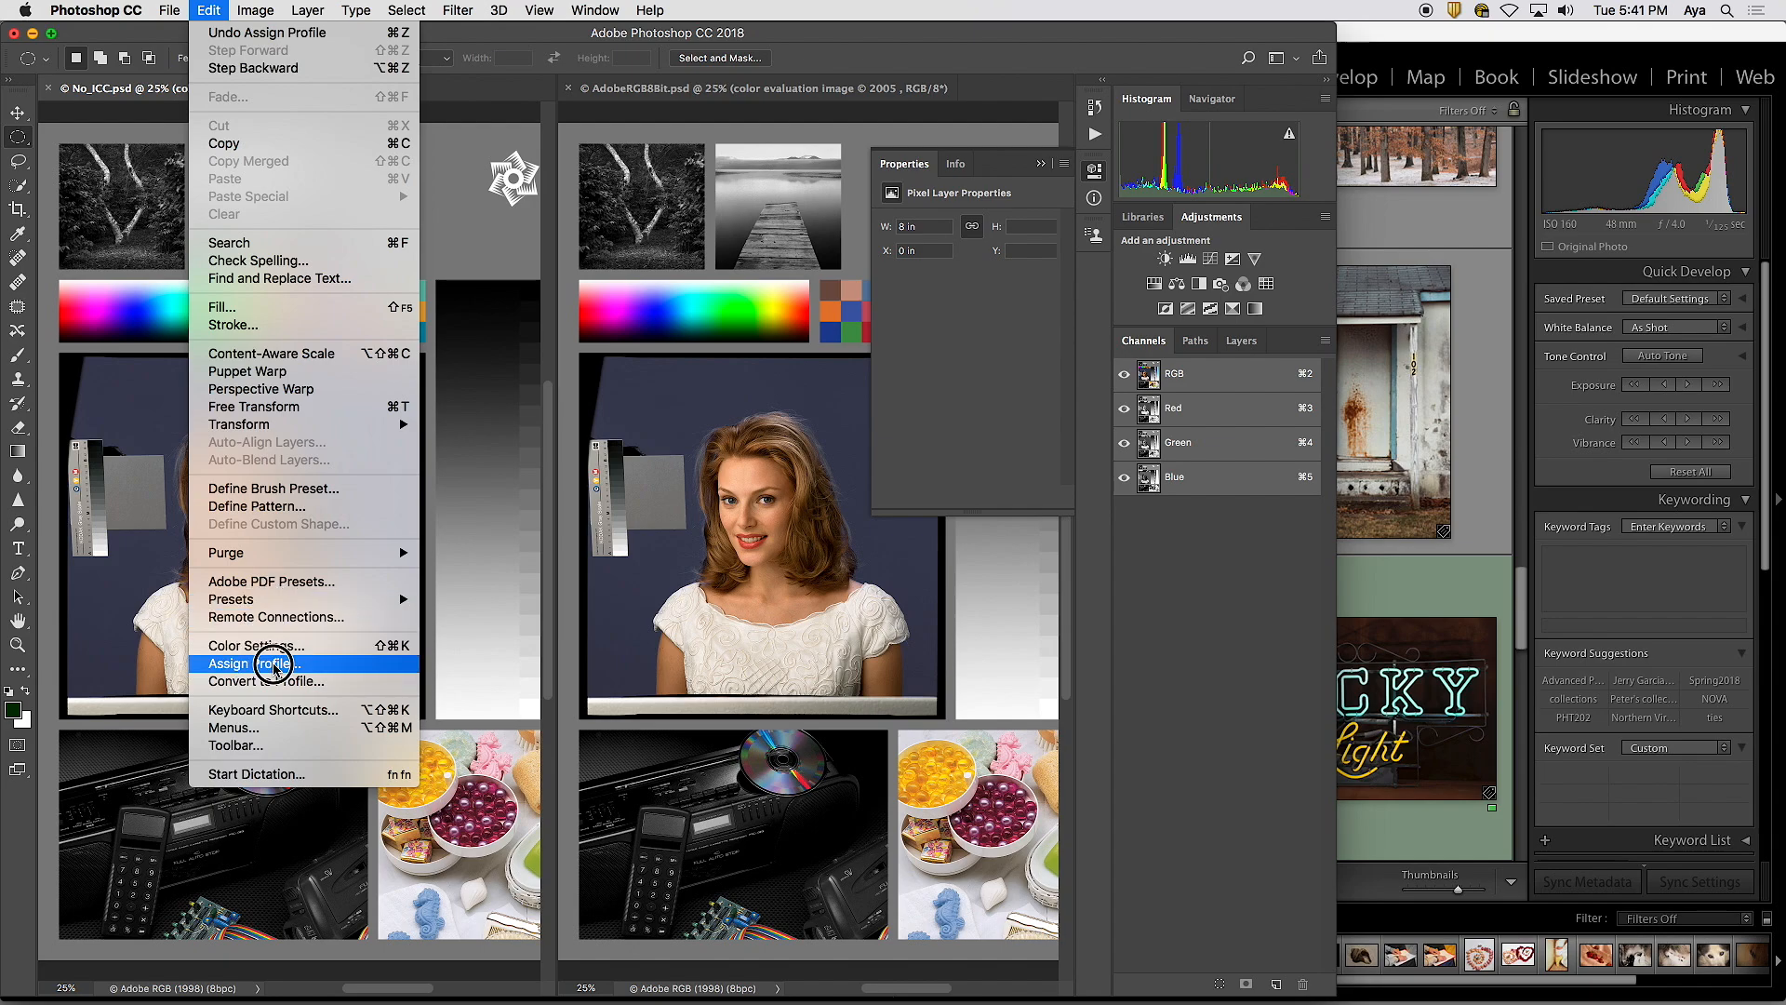
click(274, 664)
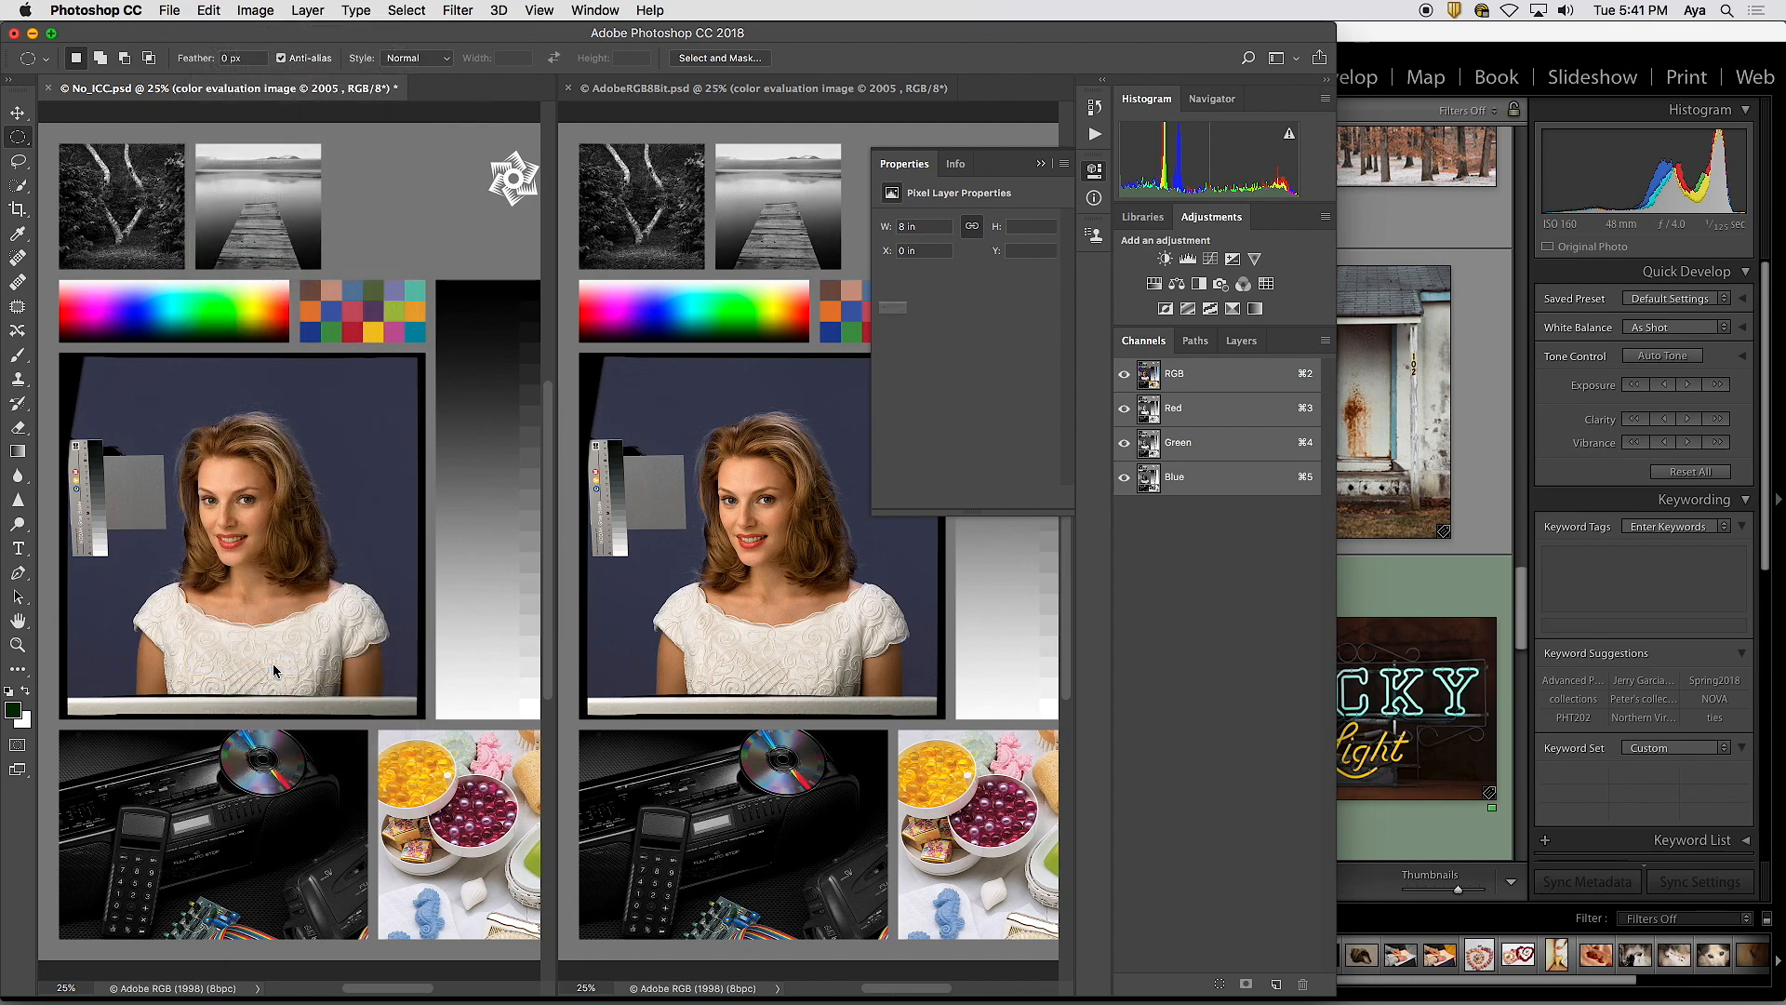
click(1032, 364)
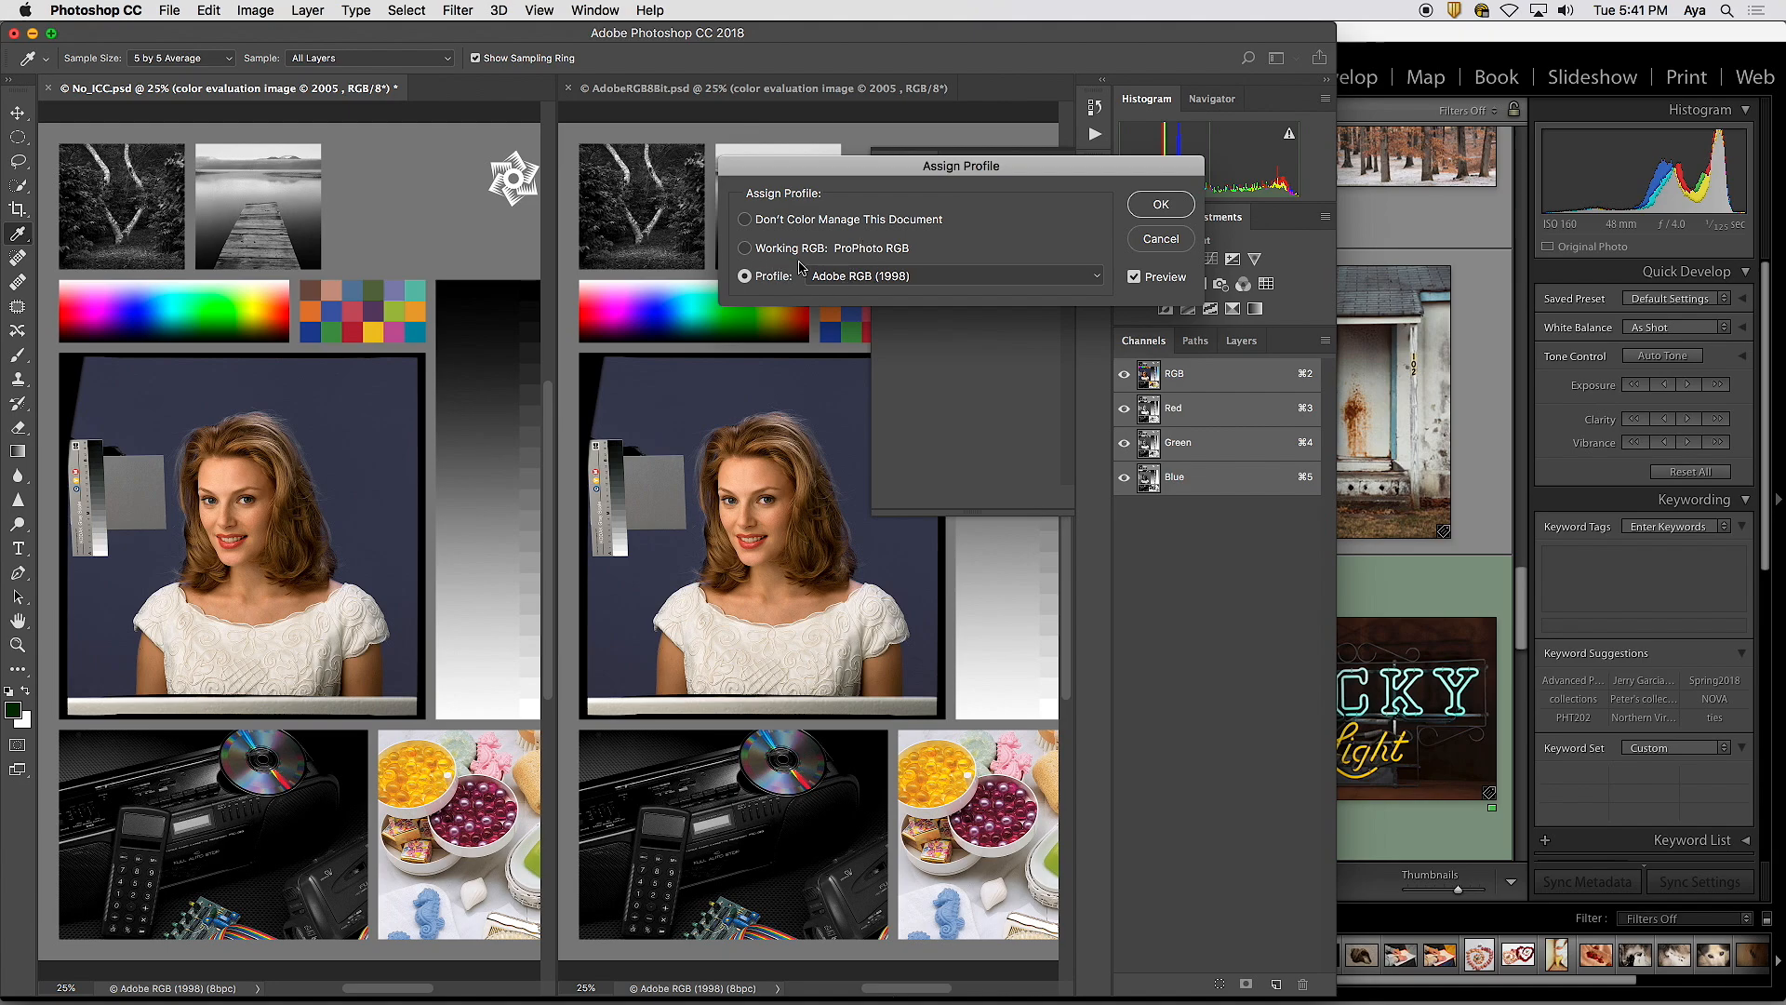
- Preview No_ICC.psd with sRGB IEC61966-2.1 and ProPhoto RGB assigned, comparing each against the Adobe RGB document beside it
click(869, 277)
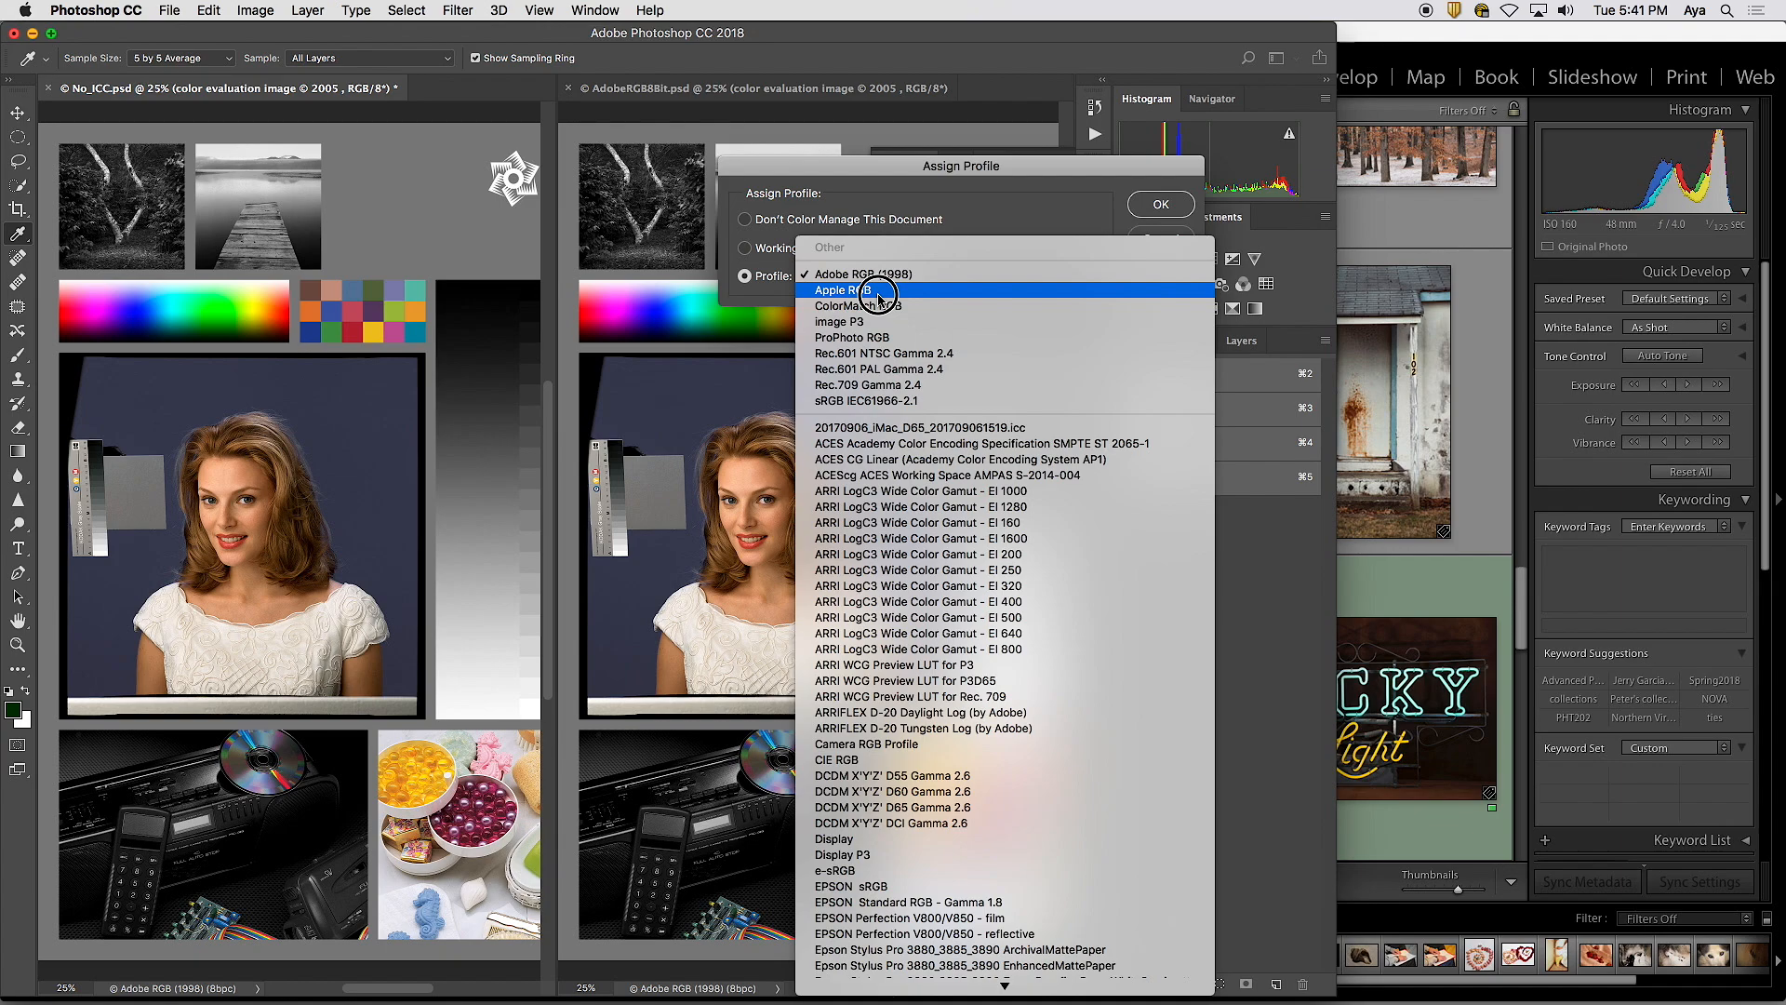
click(899, 400)
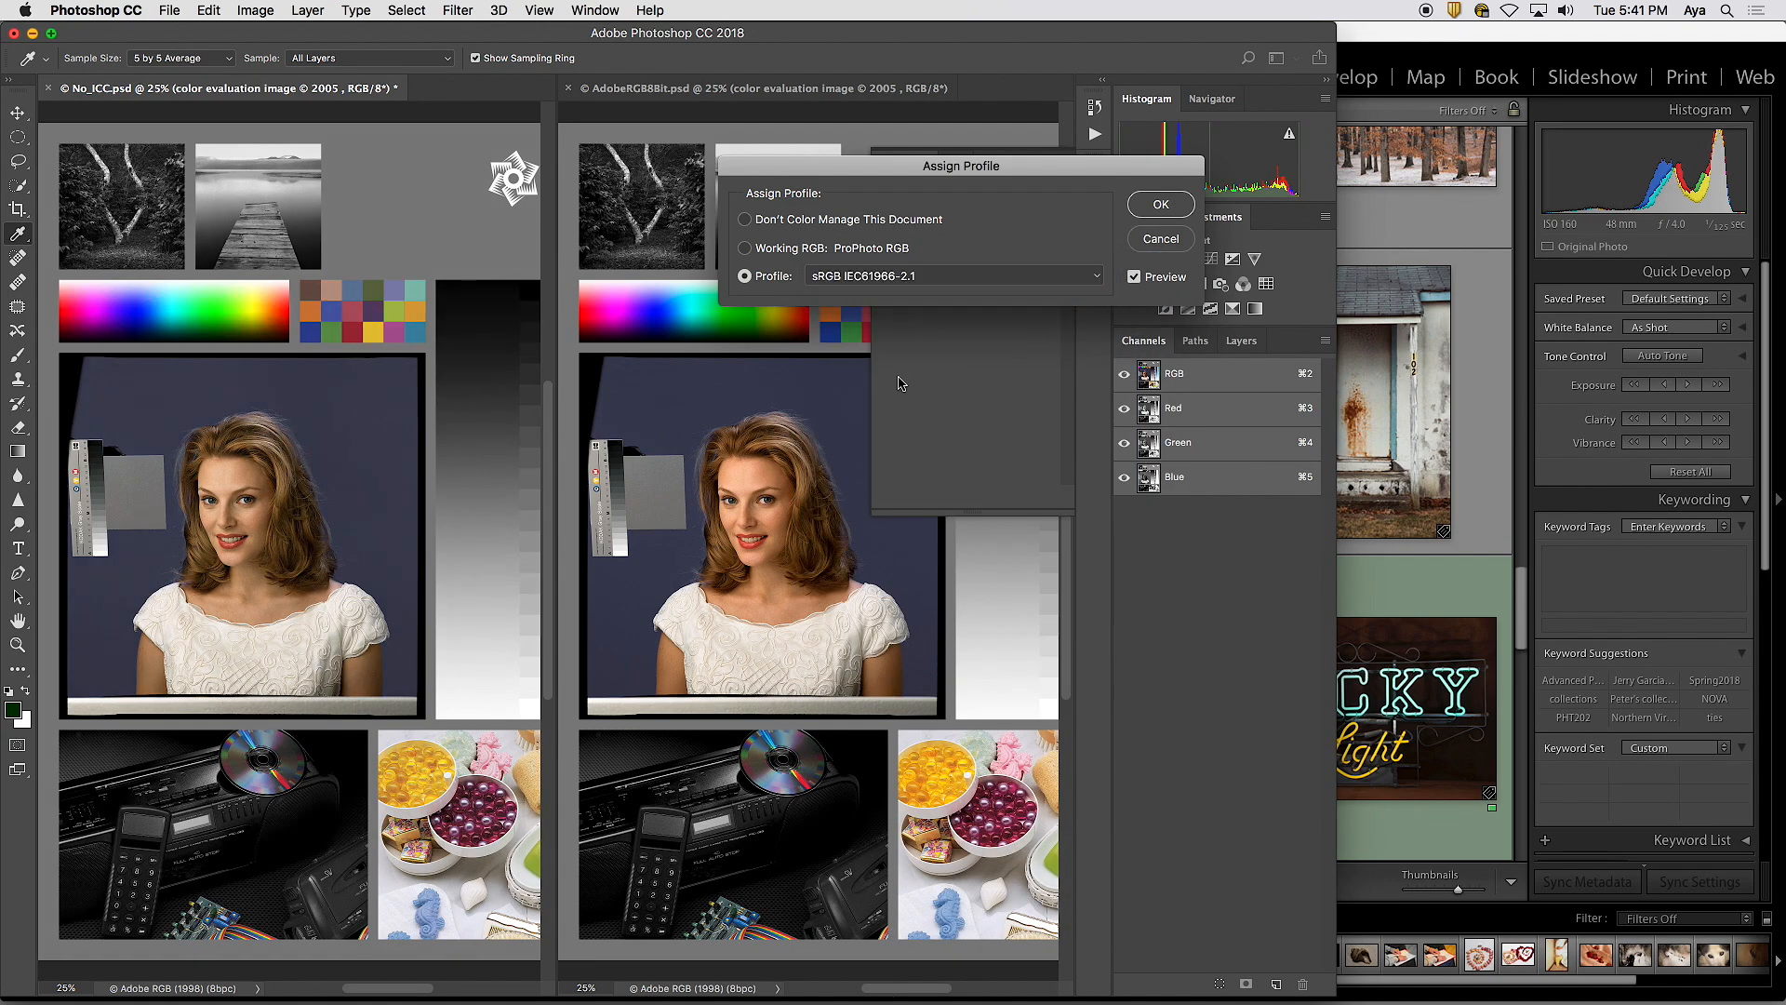
click(915, 278)
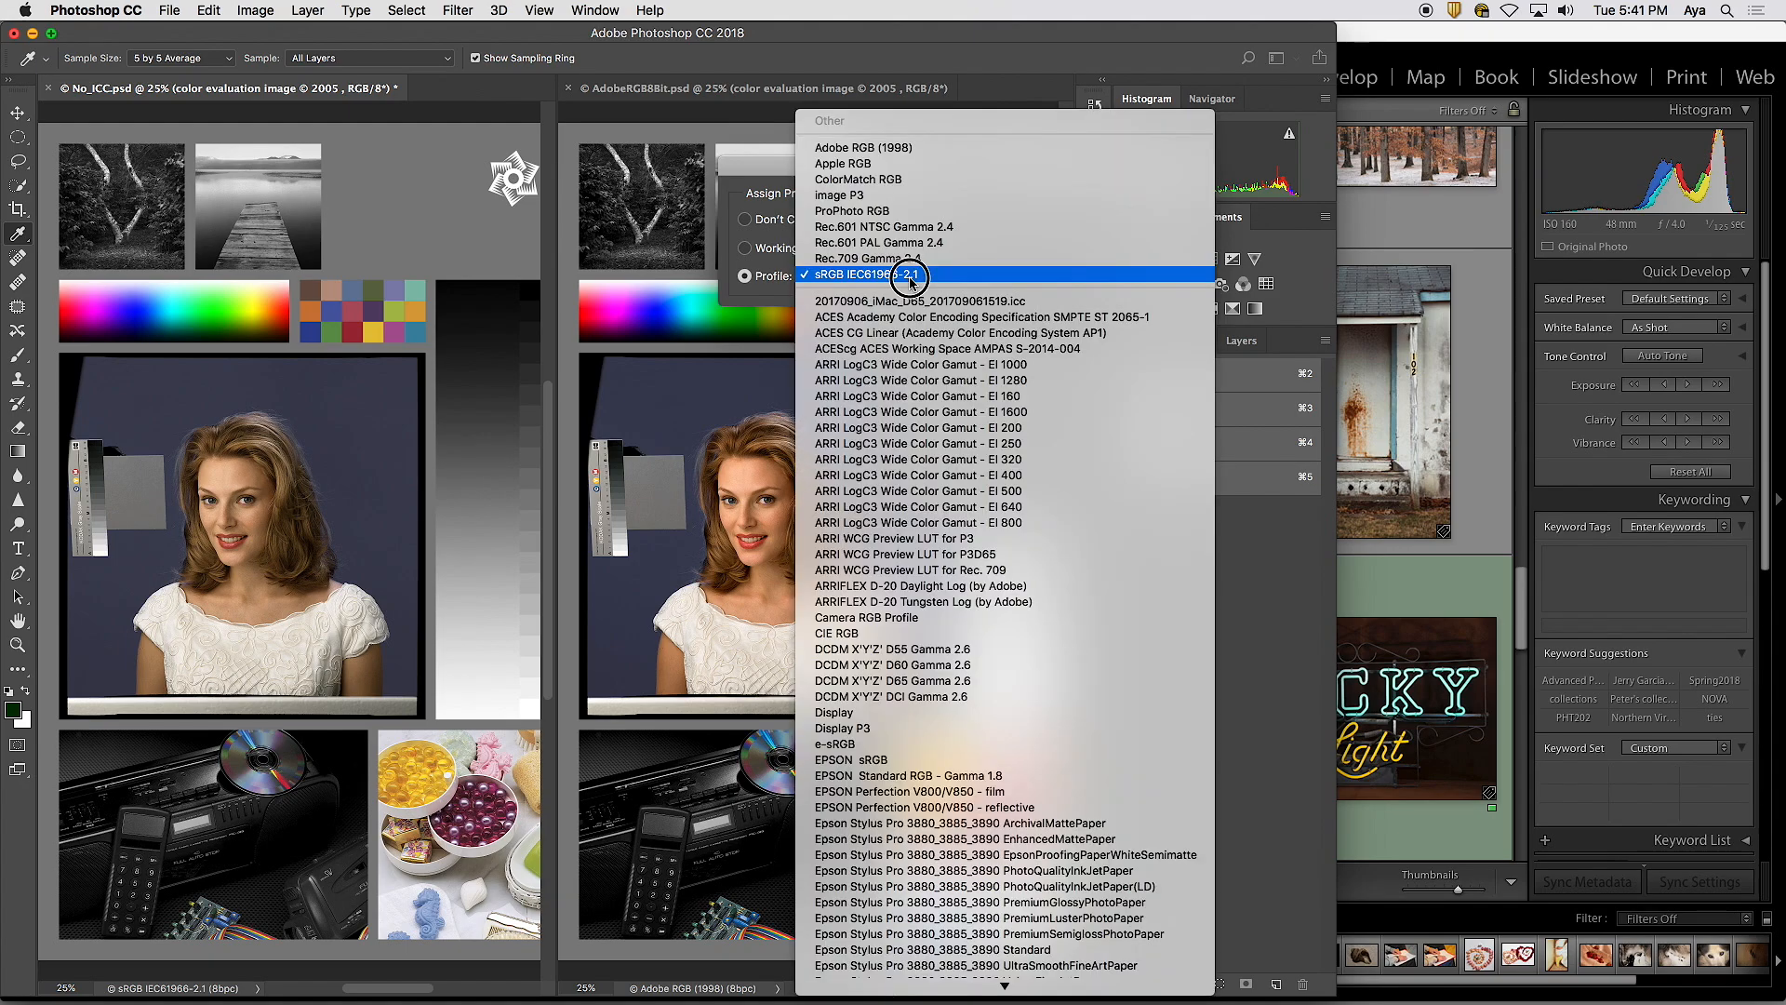
click(887, 210)
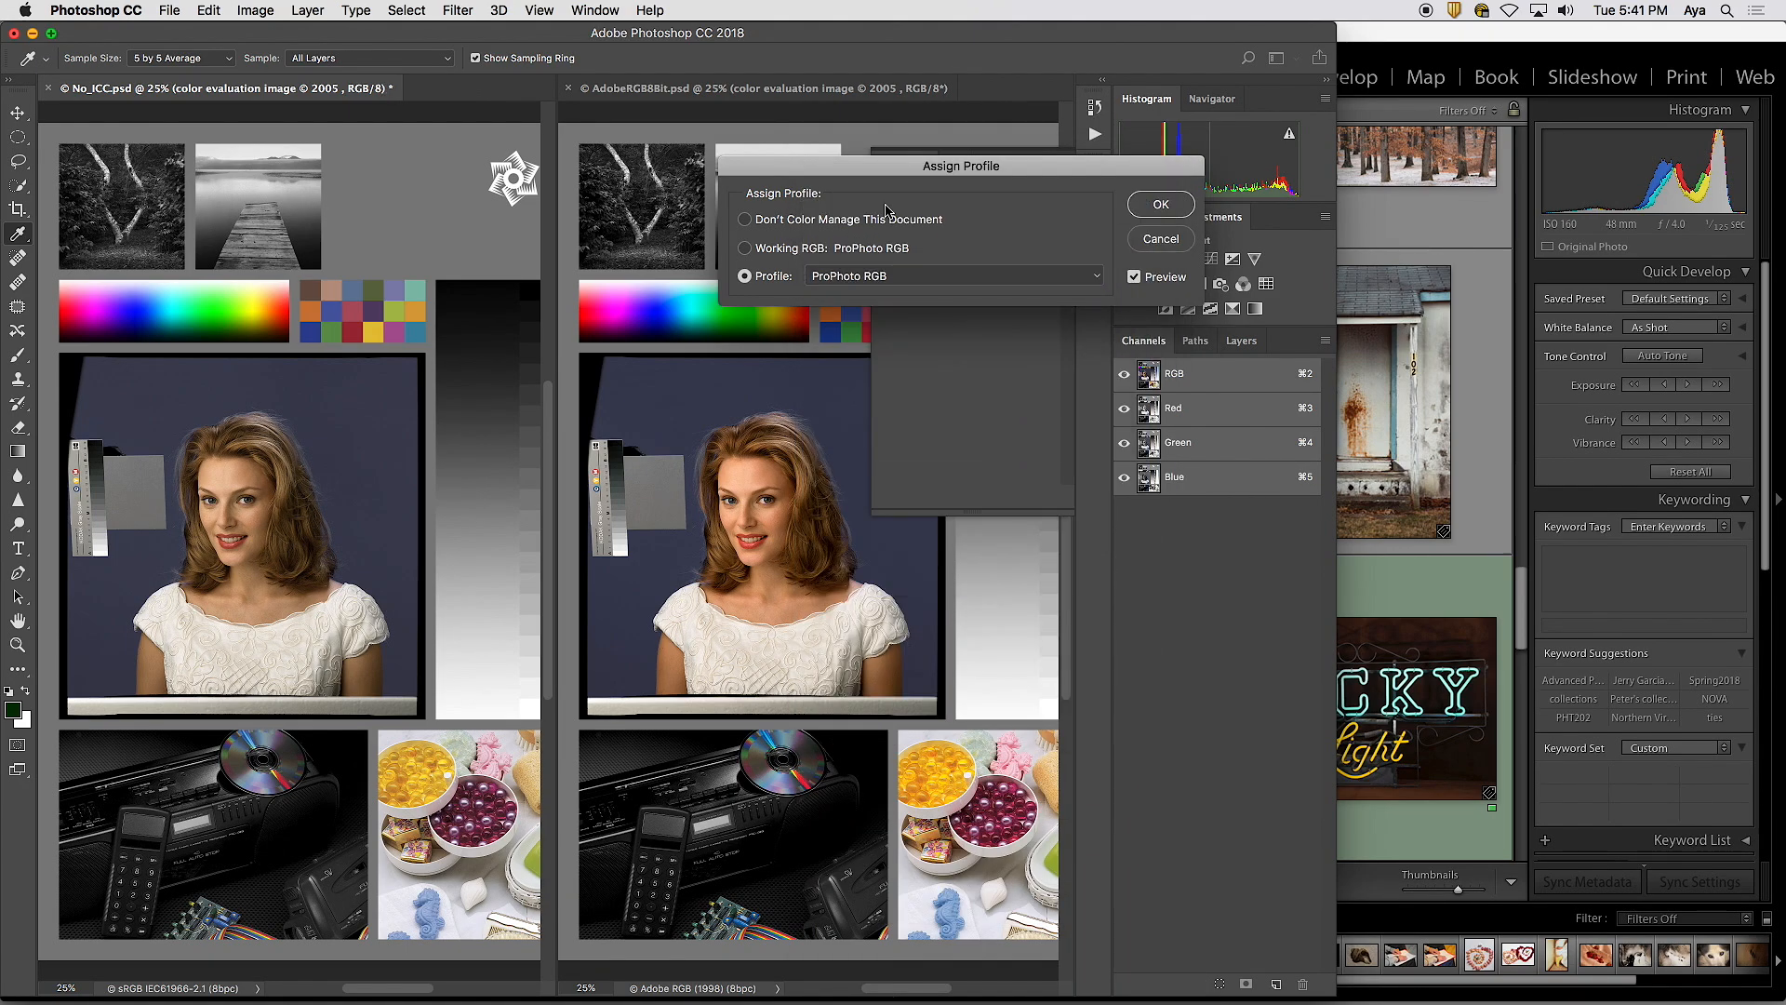
- Preview No_ICC.psd with the image P3 profile assigned, and switch the assigned profile back to ProPhoto RGB
click(885, 280)
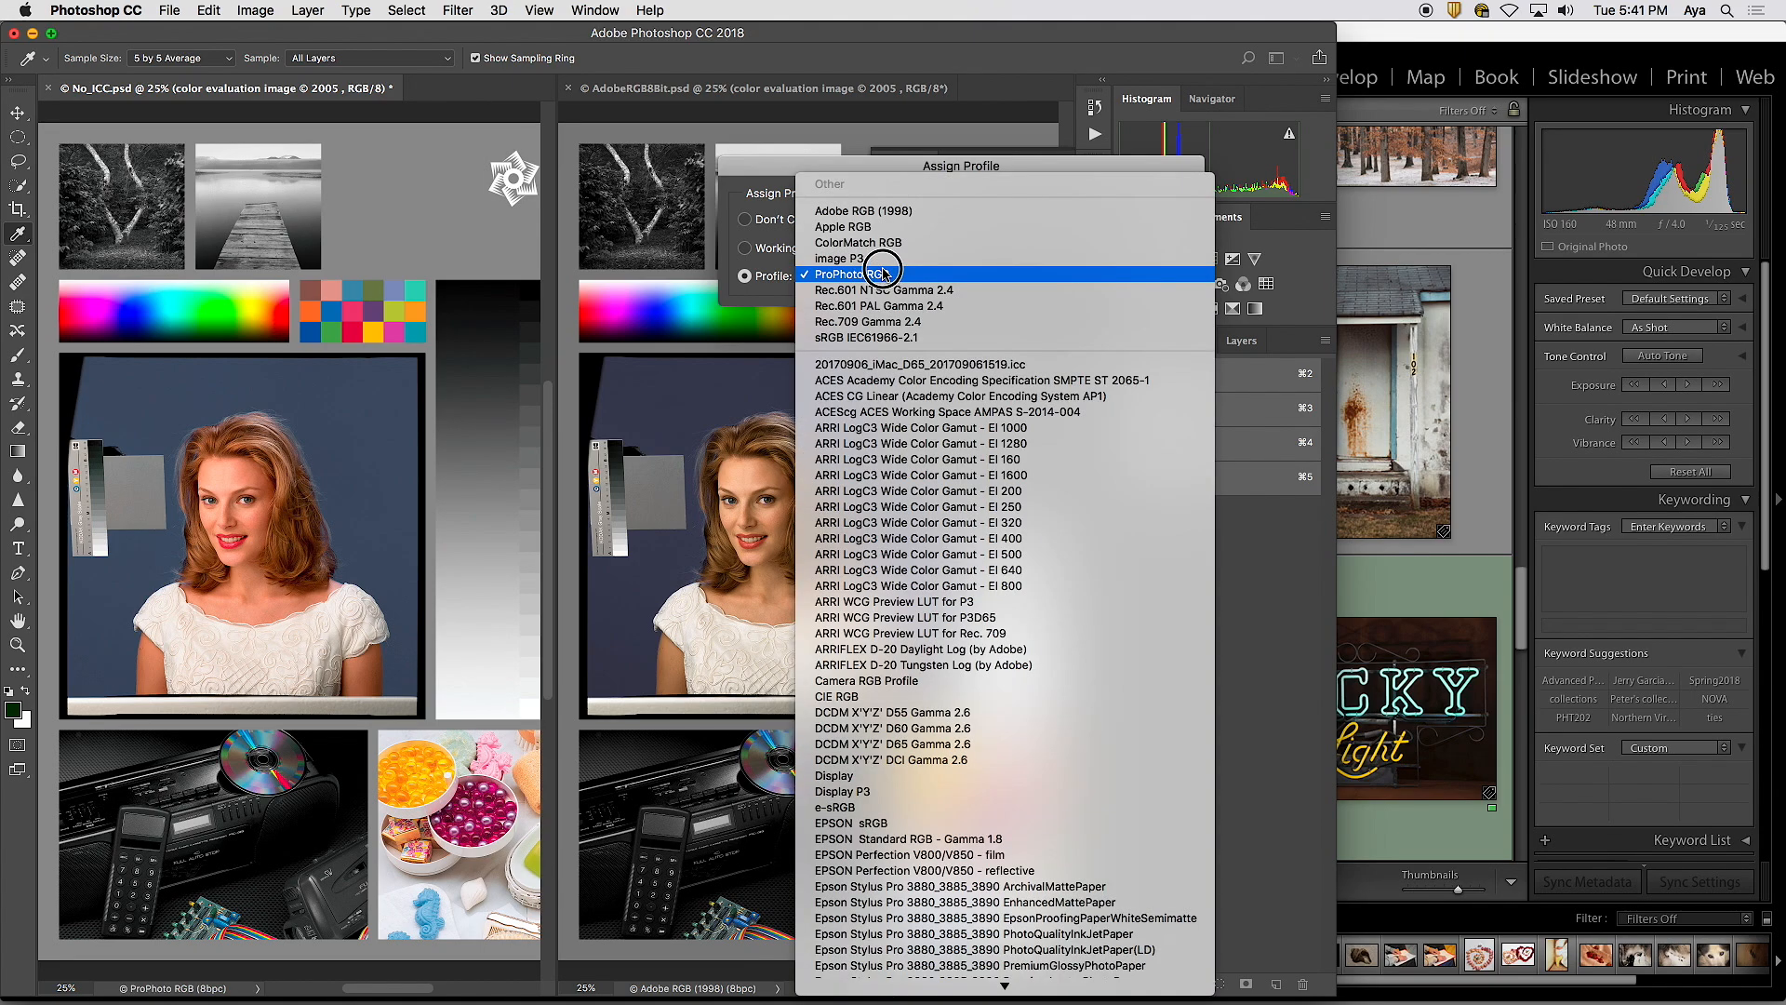
click(885, 263)
click(886, 277)
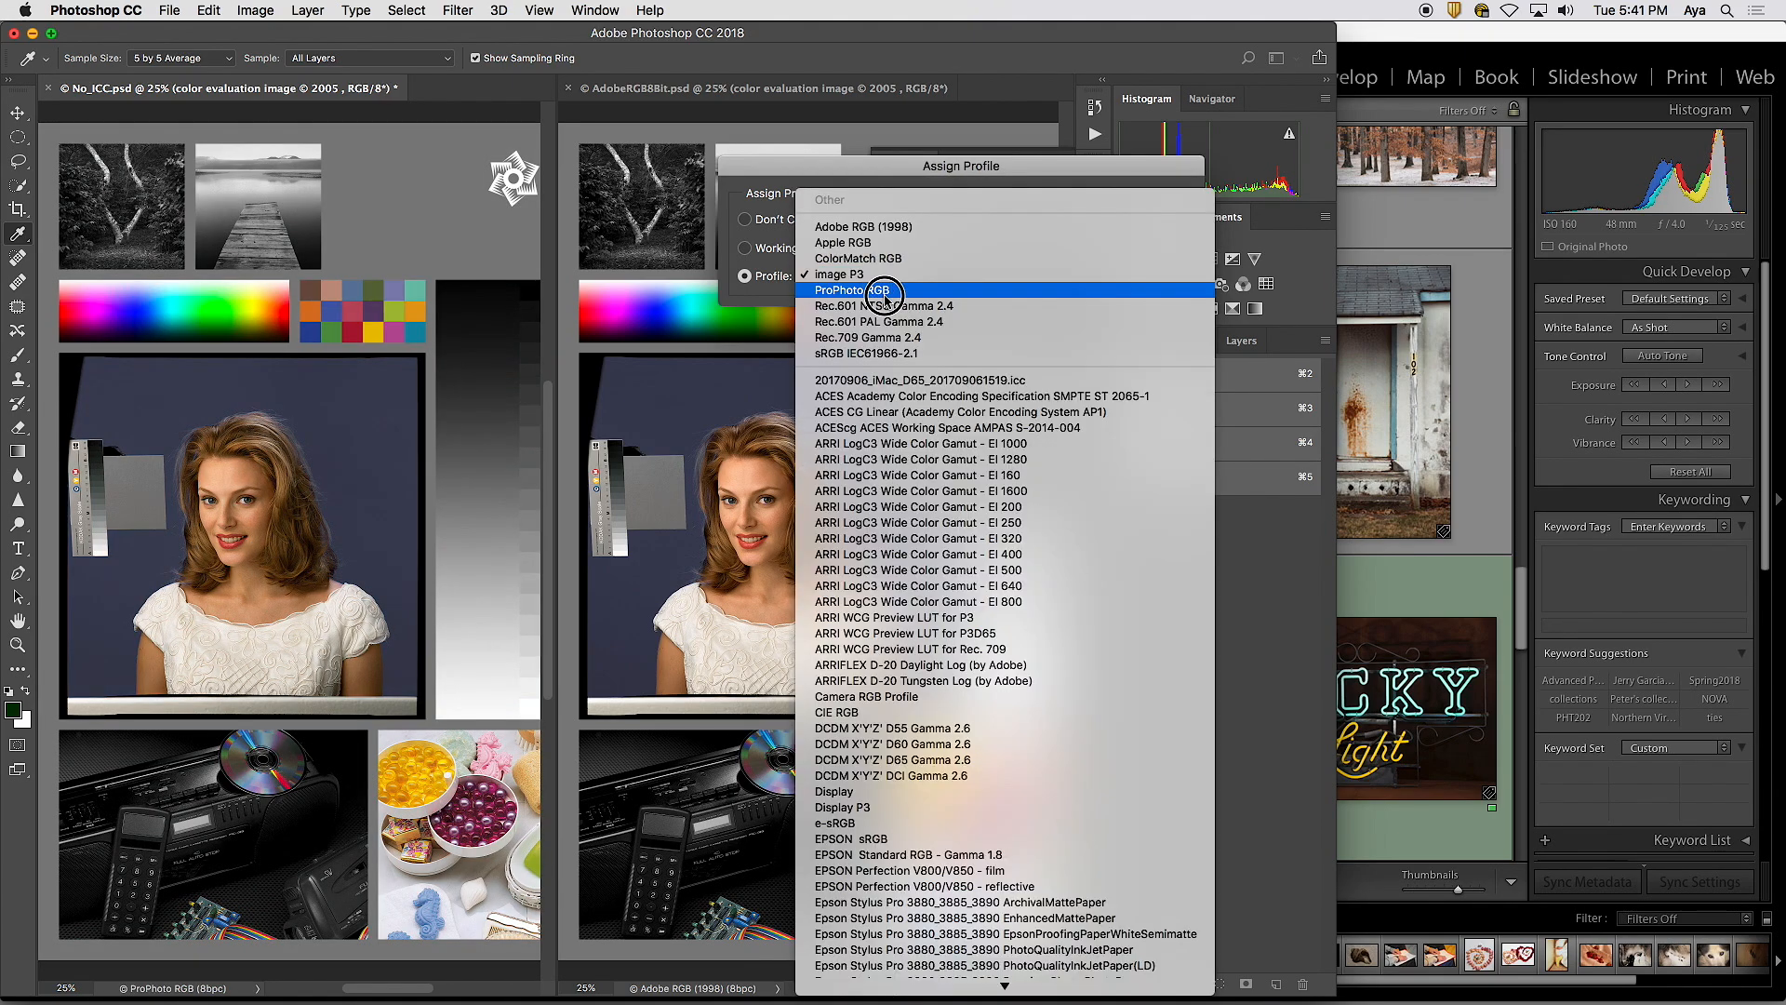
click(892, 296)
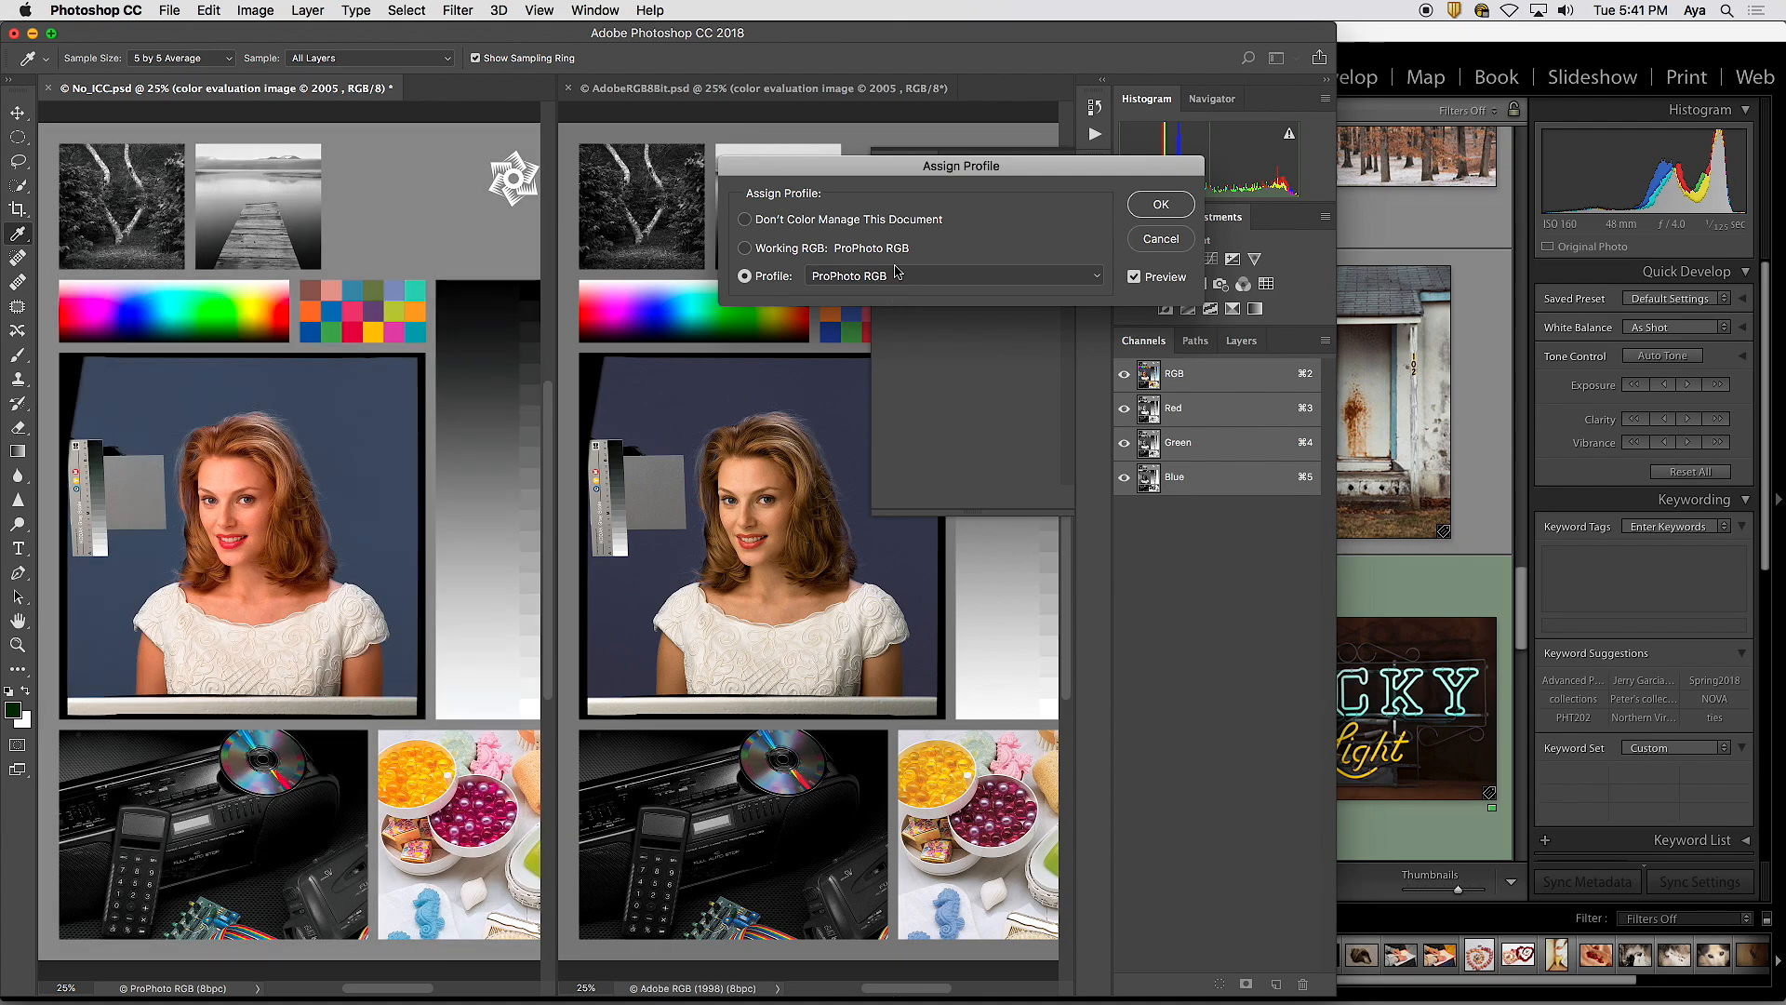
- Preview No_ICC.psd with Adobe RGB (1998) and sRGB IEC61966-2.1 assigned, and cancel the profile assignment
click(885, 276)
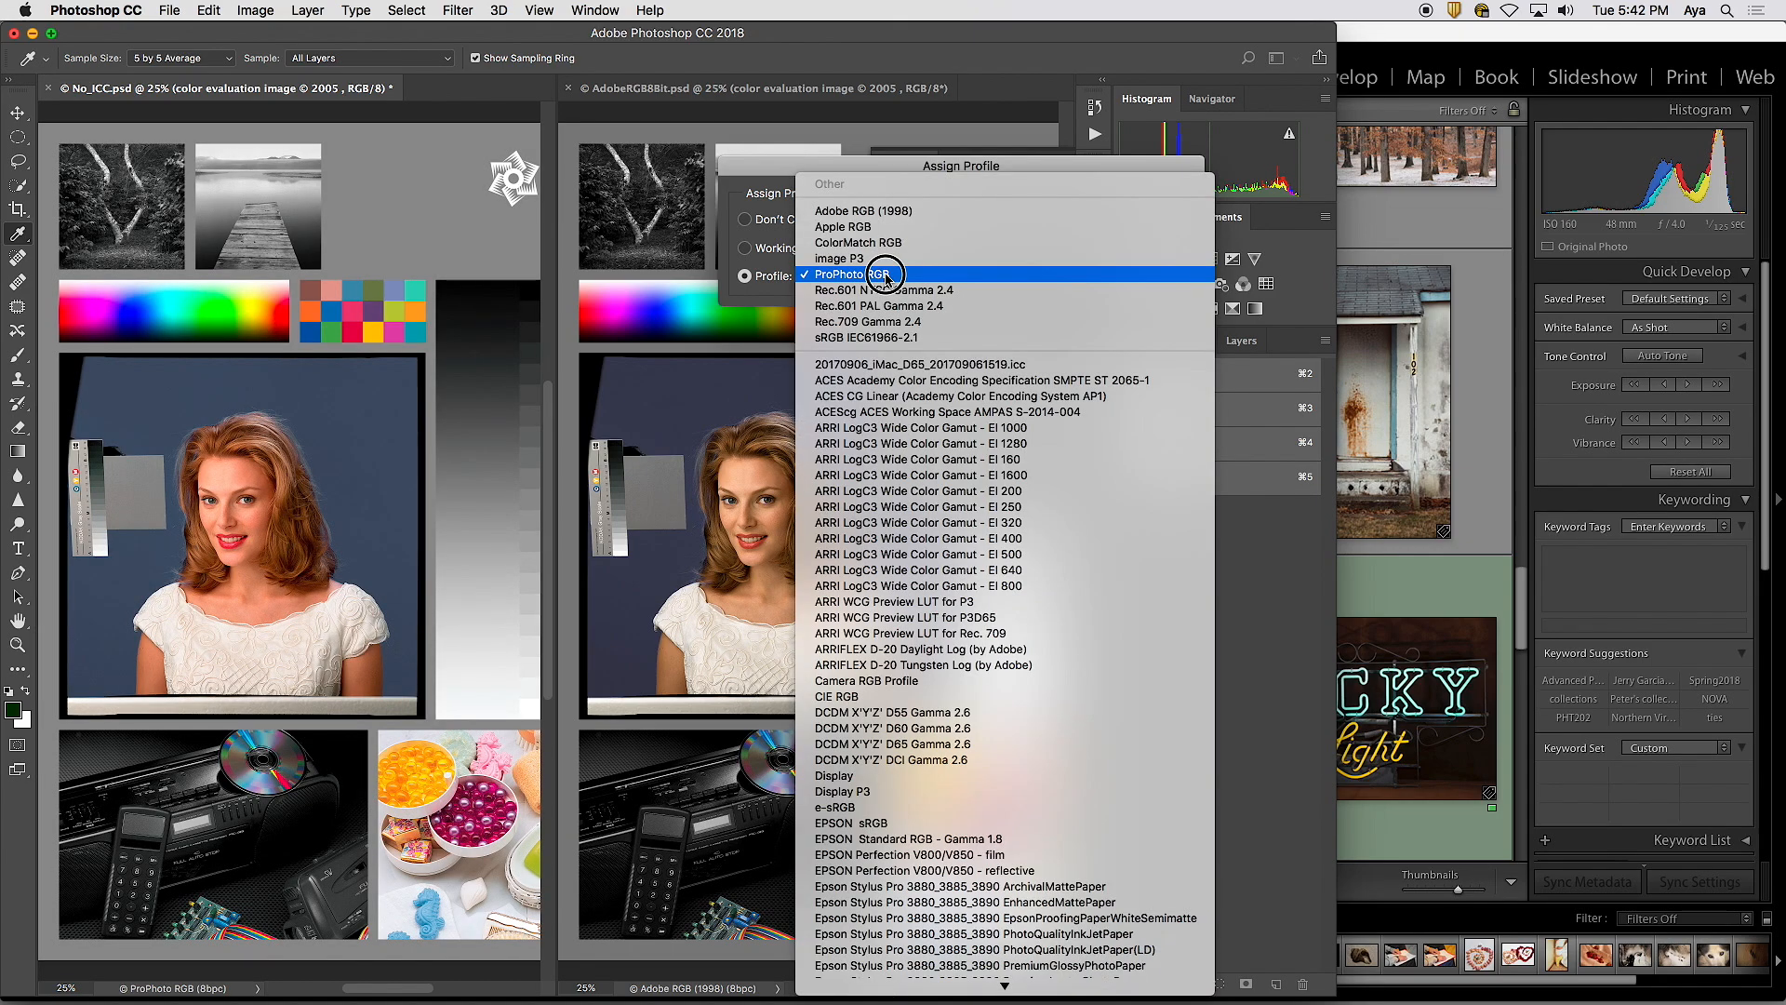
click(901, 214)
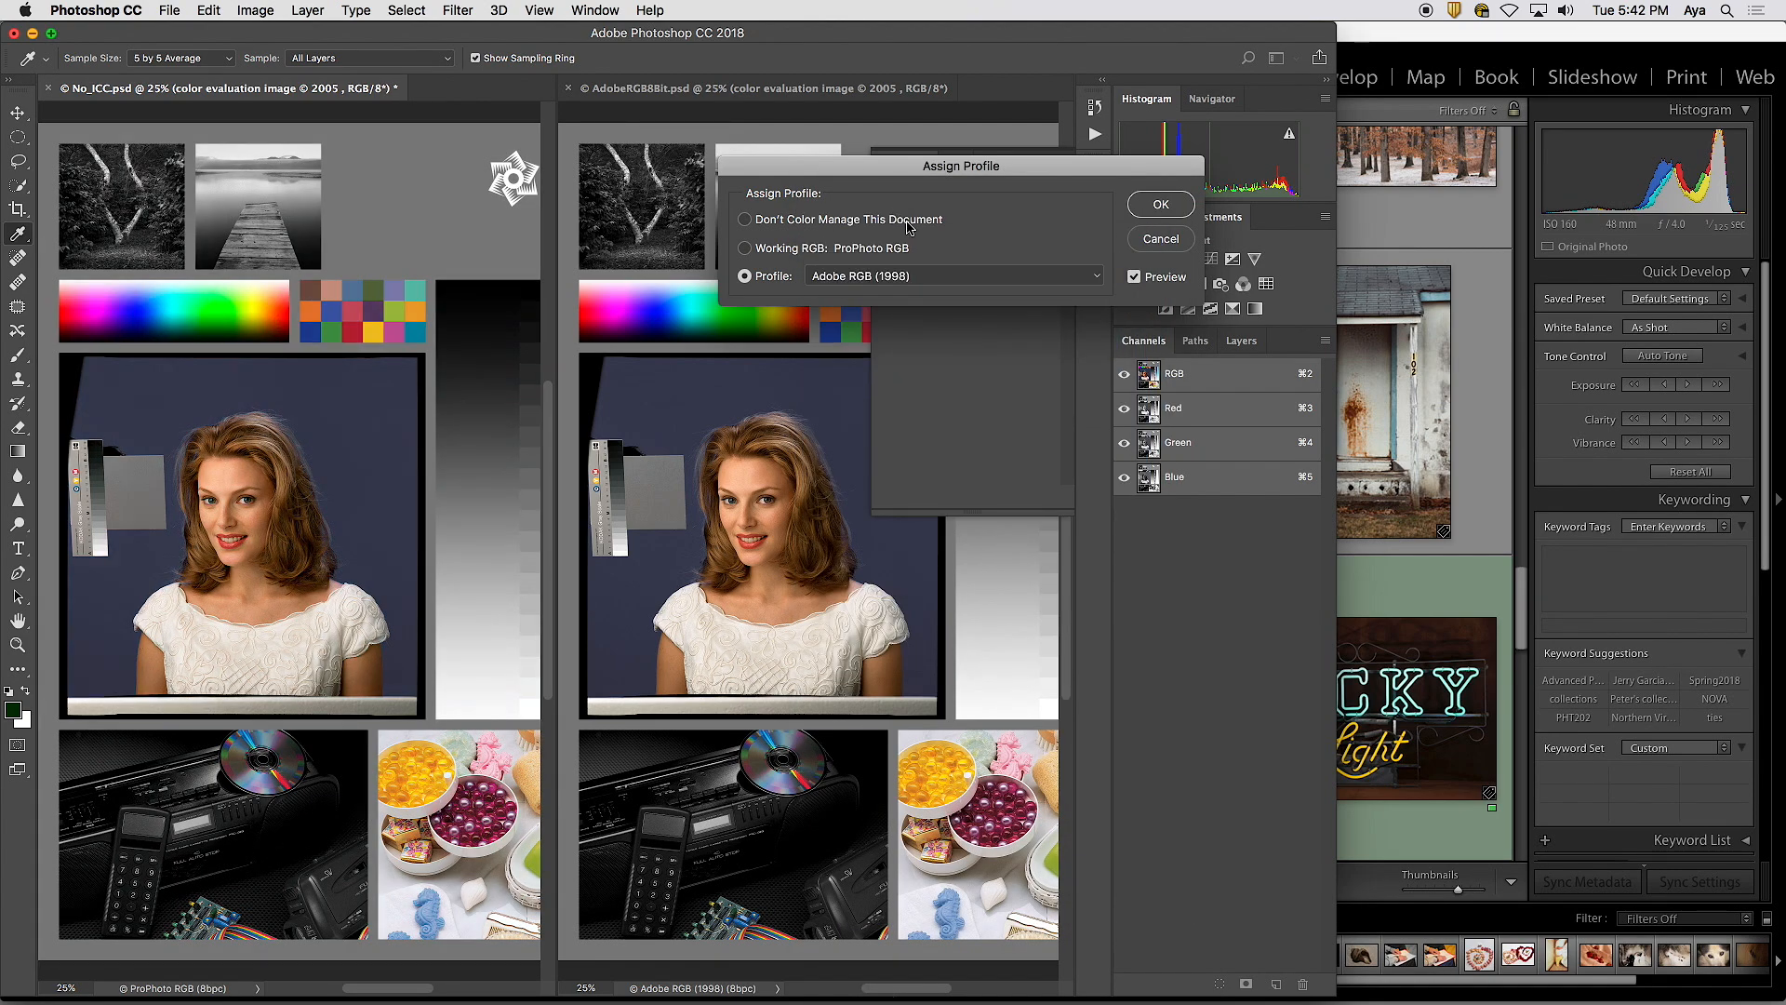
click(897, 277)
click(910, 400)
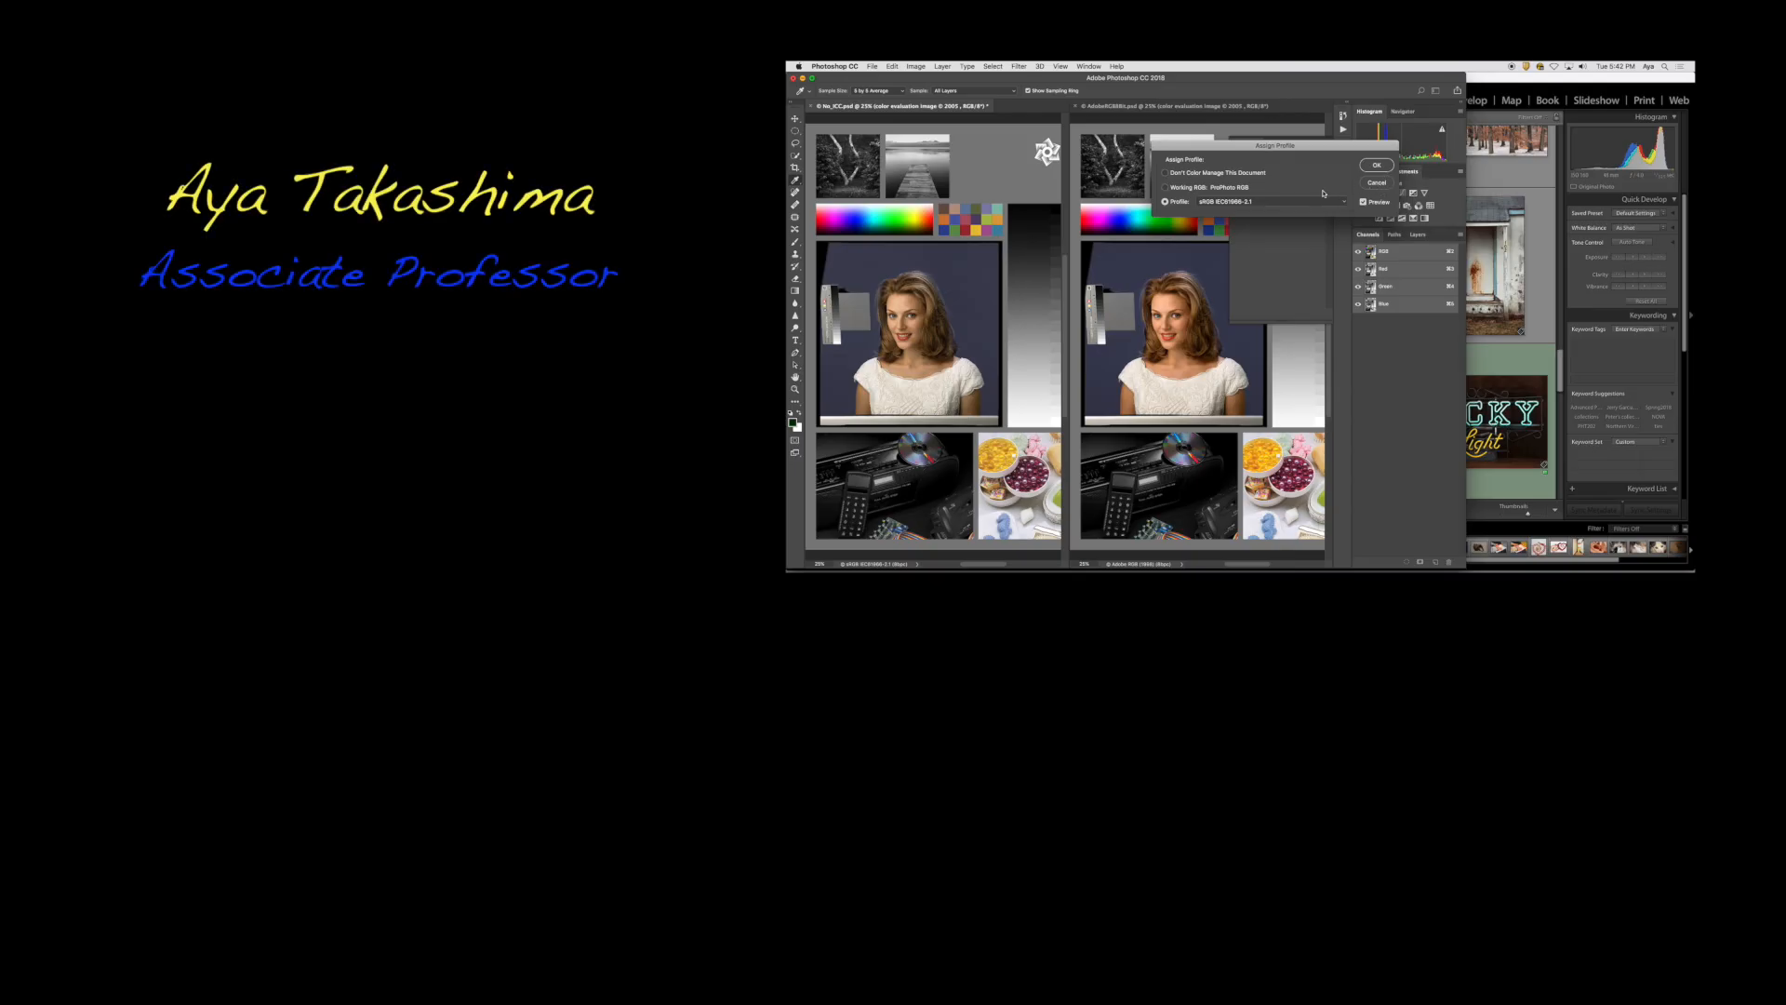
click(1375, 185)
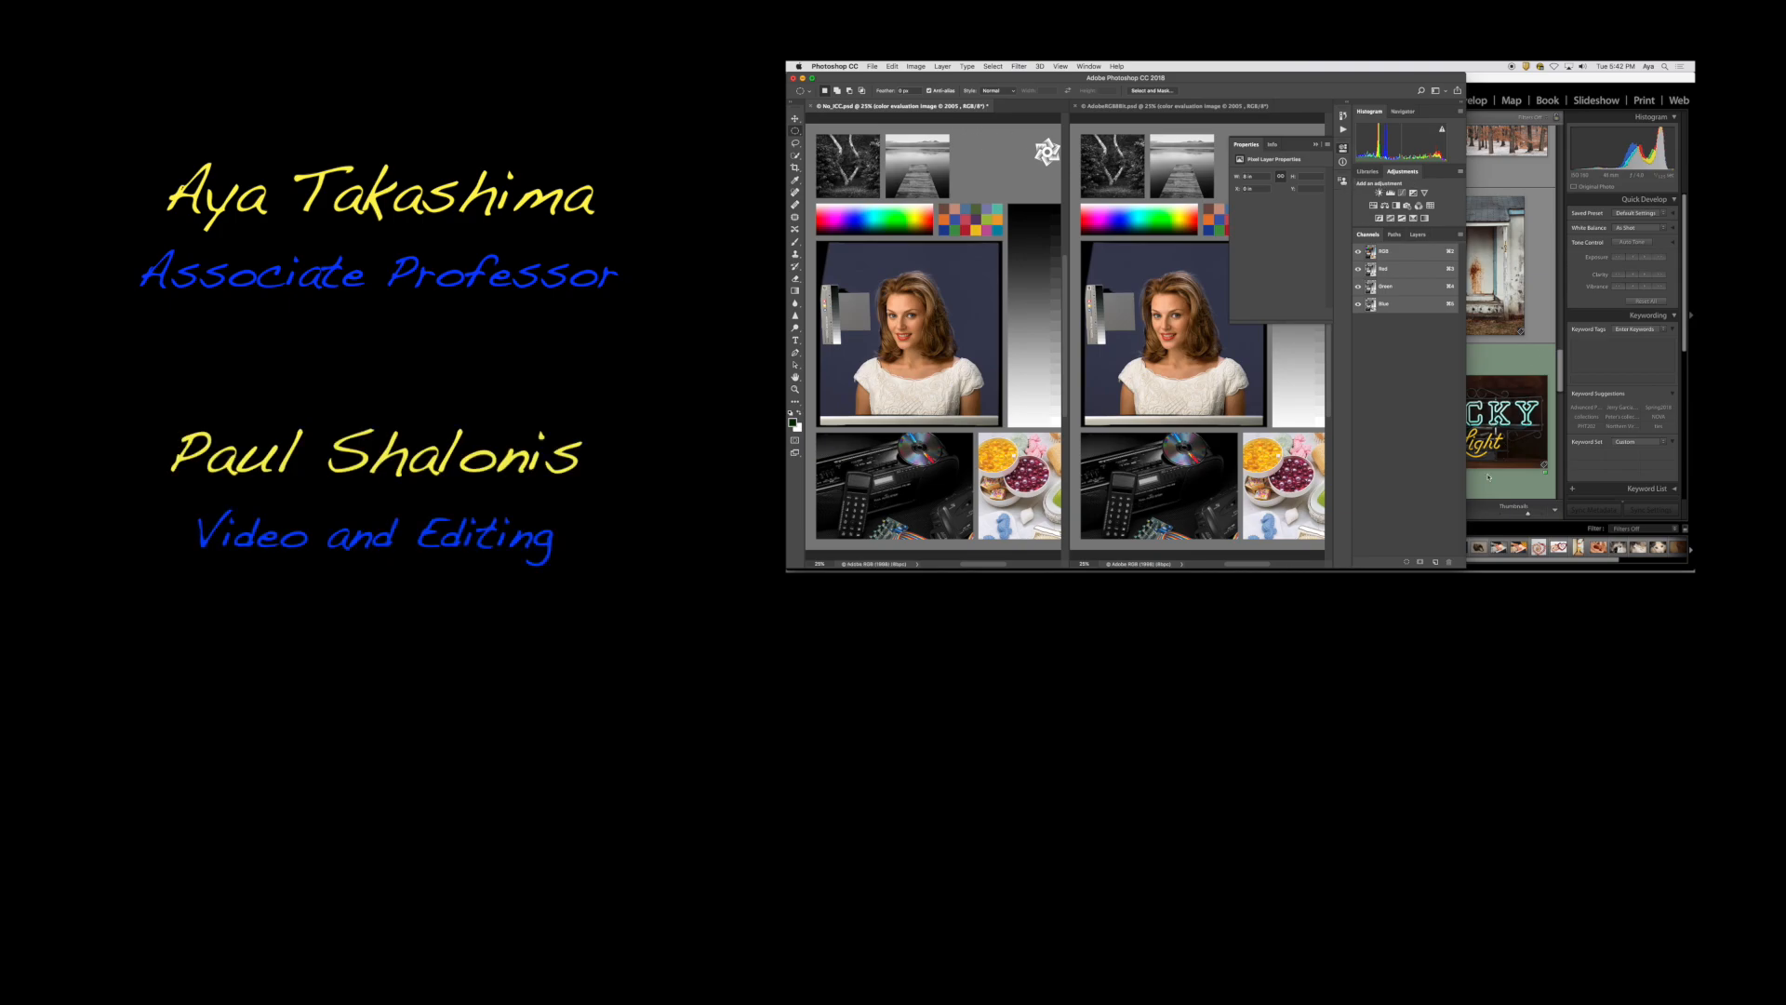
mouse_move(1475, 570)
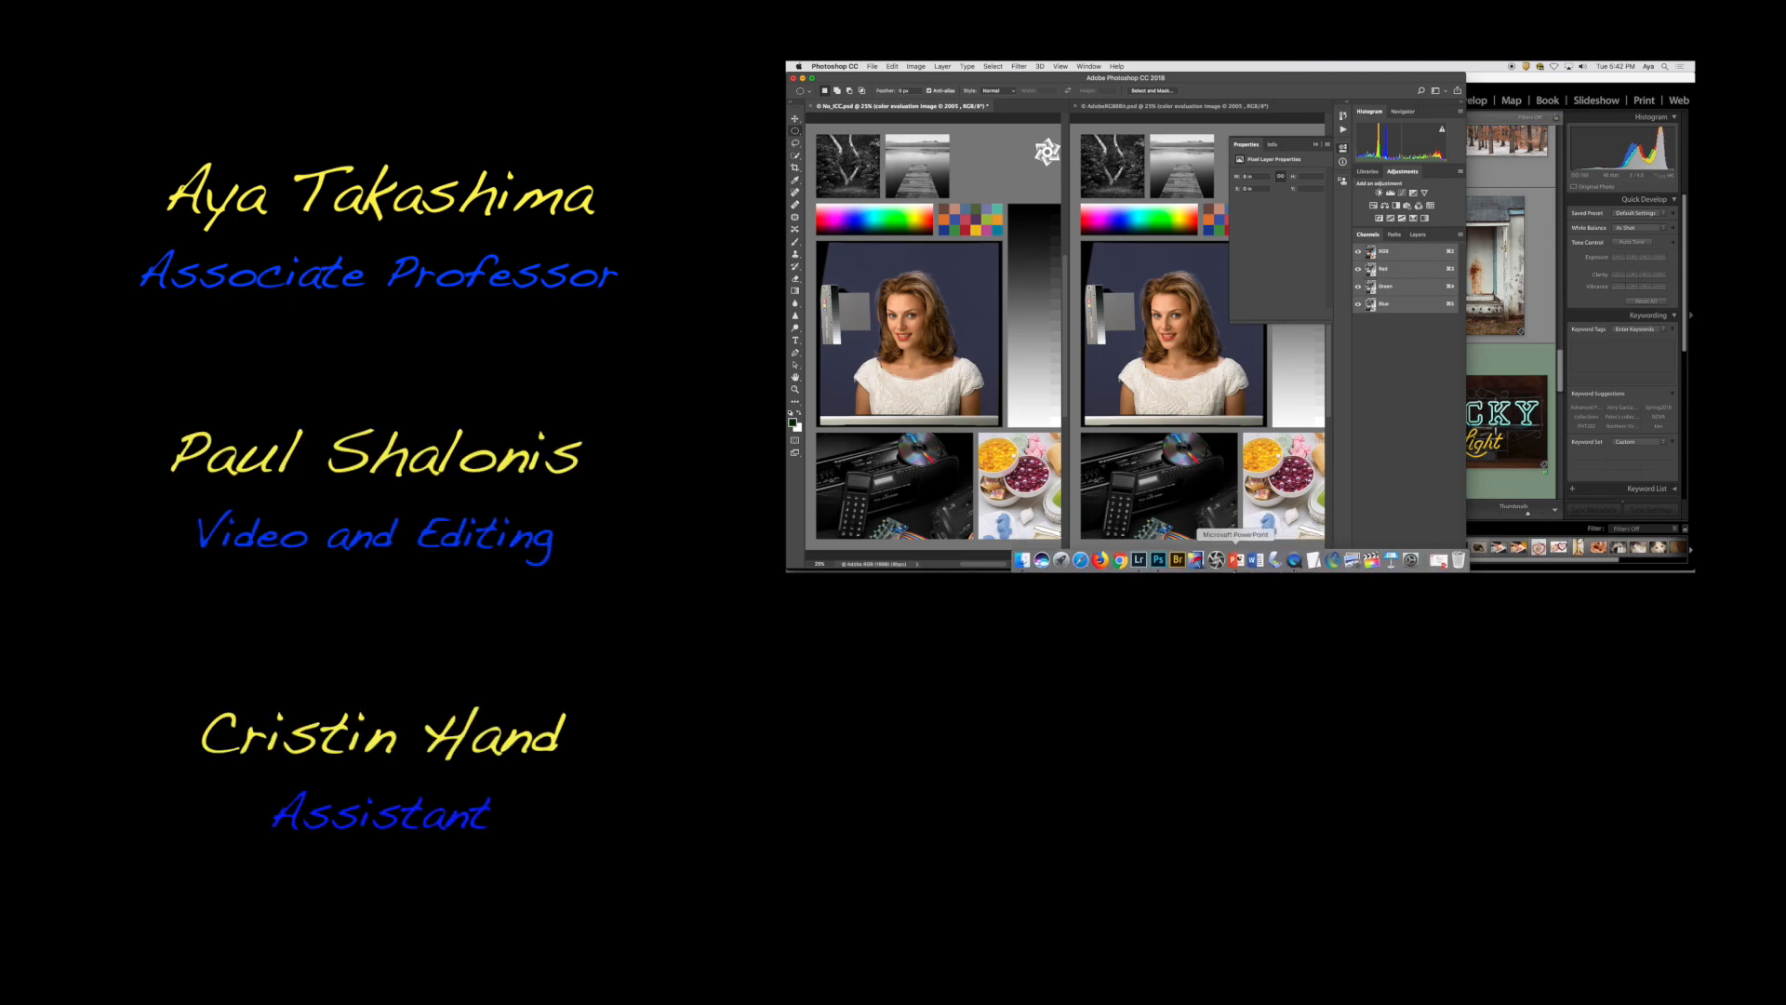